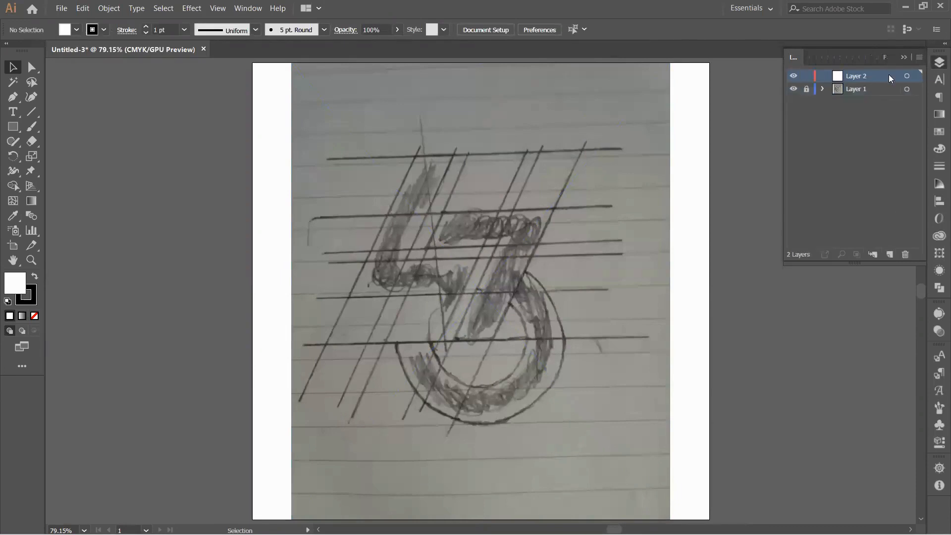
# Try to trace the sketch's uppermost horizontal line with a two-point Pen path
pyautogui.click(900, 57)
pyautogui.click(31, 111)
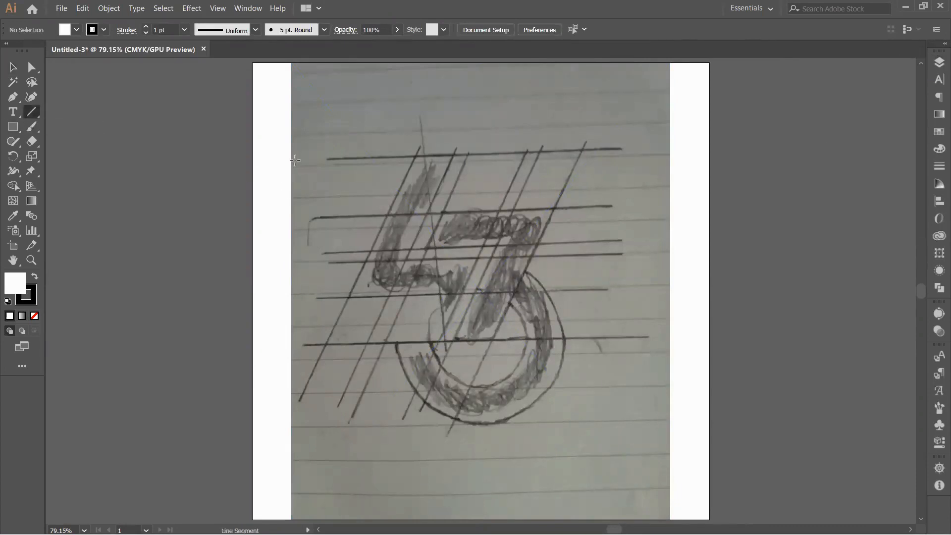
pyautogui.click(14, 97)
pyautogui.moveTo(327, 159); pyautogui.dragTo(336, 161)
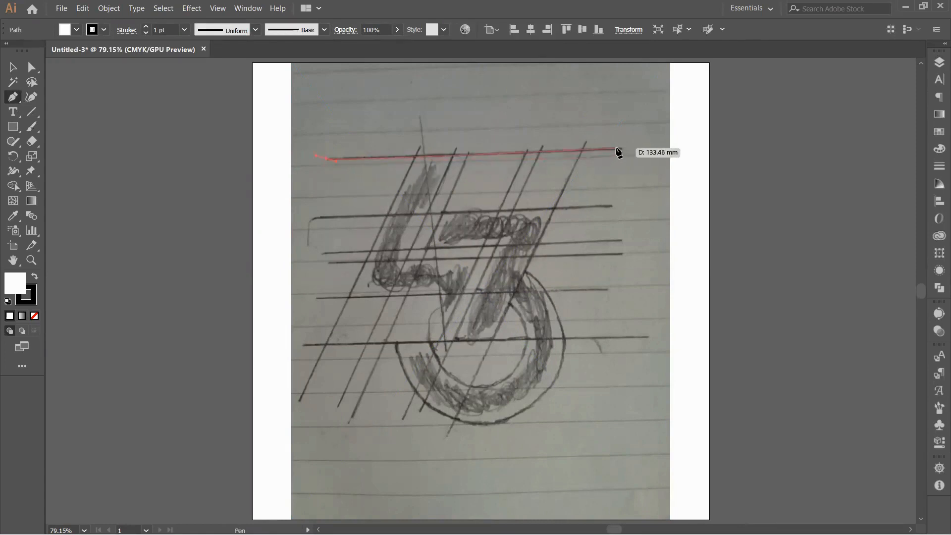
pyautogui.click(622, 148)
pyautogui.moveTo(622, 149); pyautogui.dragTo(620, 158)
# Draw a straight line segment along the sketch's leftmost slanted line, running past its lower end
pyautogui.click(33, 114)
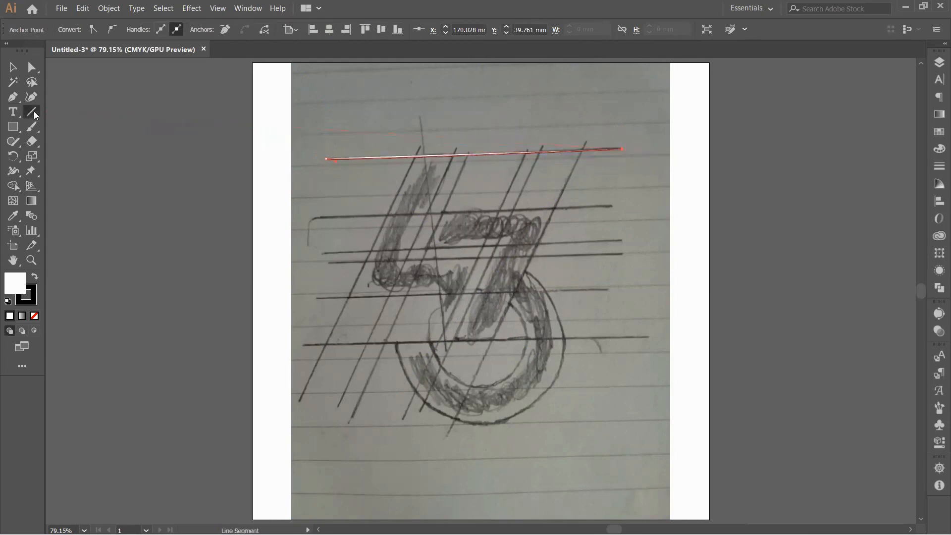
pyautogui.click(420, 146)
pyautogui.click(504, 304)
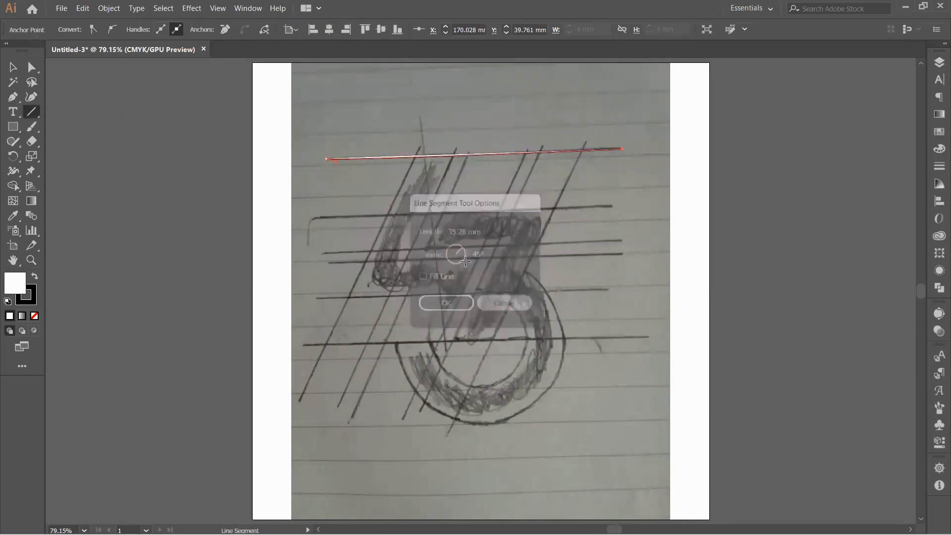
pyautogui.moveTo(421, 147)
pyautogui.mouseDown()
pyautogui.moveTo(327, 375)
pyautogui.moveTo(280, 425)
pyautogui.mouseUp()
pyautogui.click(13, 67)
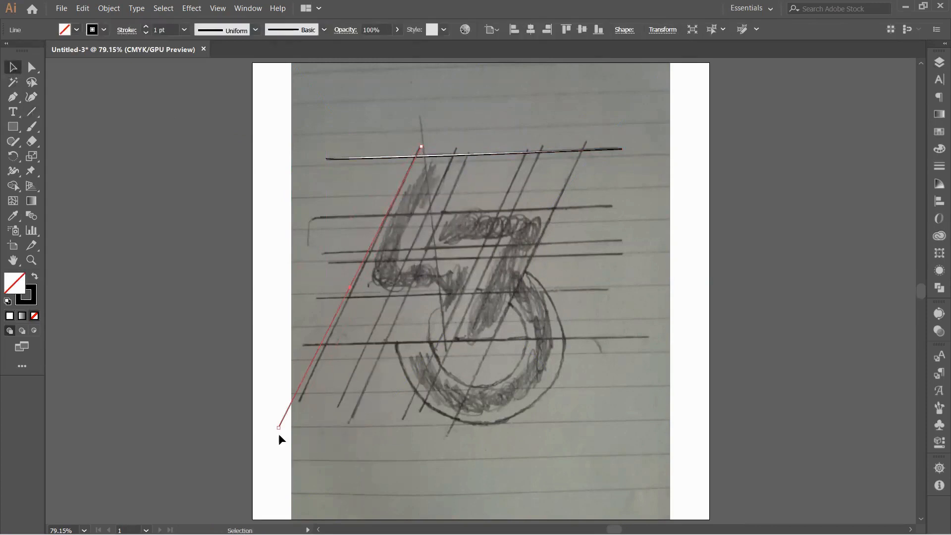
# Delete the Pen path on the uppermost horizontal line and move the slanted line's lower endpoint onto the end of the sketched line
pyautogui.click(499, 153)
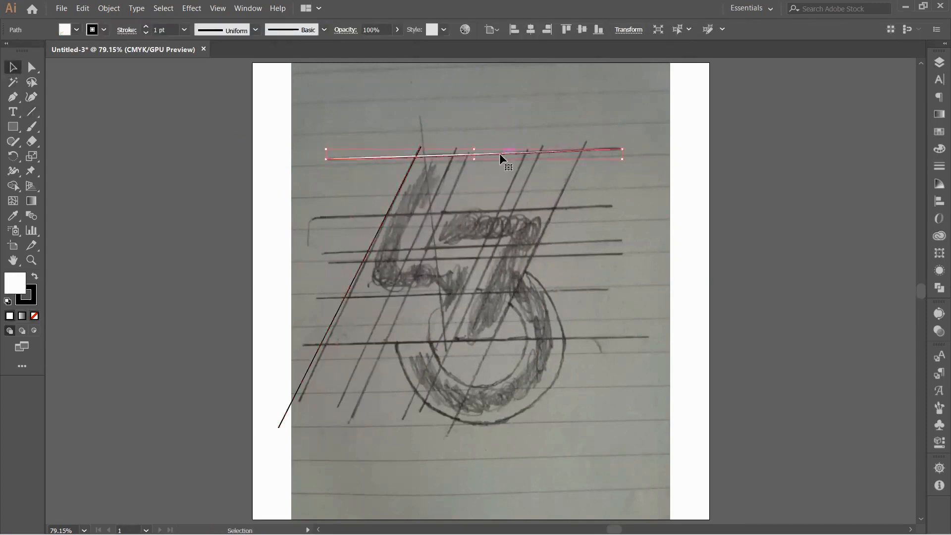
pyautogui.click(317, 260)
pyautogui.moveTo(32, 68); pyautogui.dragTo(56, 61)
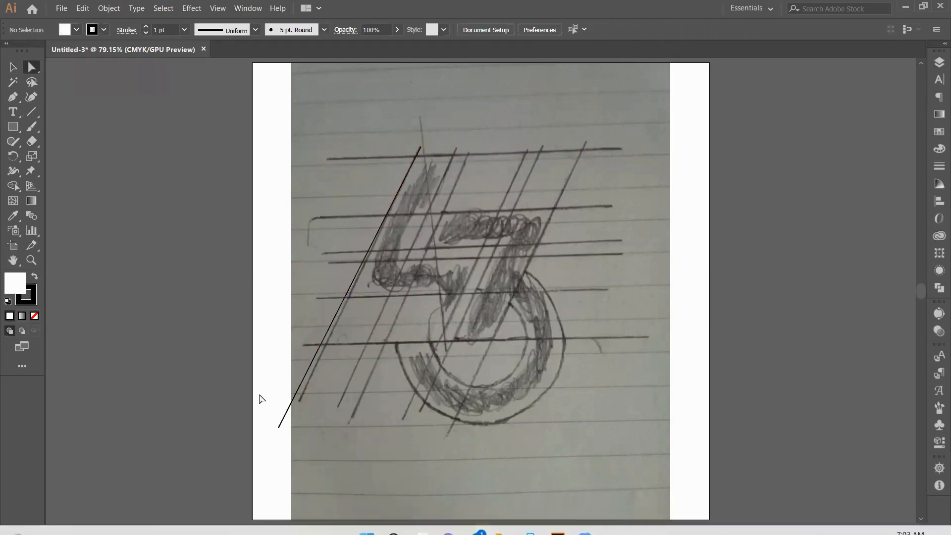
pyautogui.moveTo(279, 427); pyautogui.dragTo(296, 402)
pyautogui.press('v')
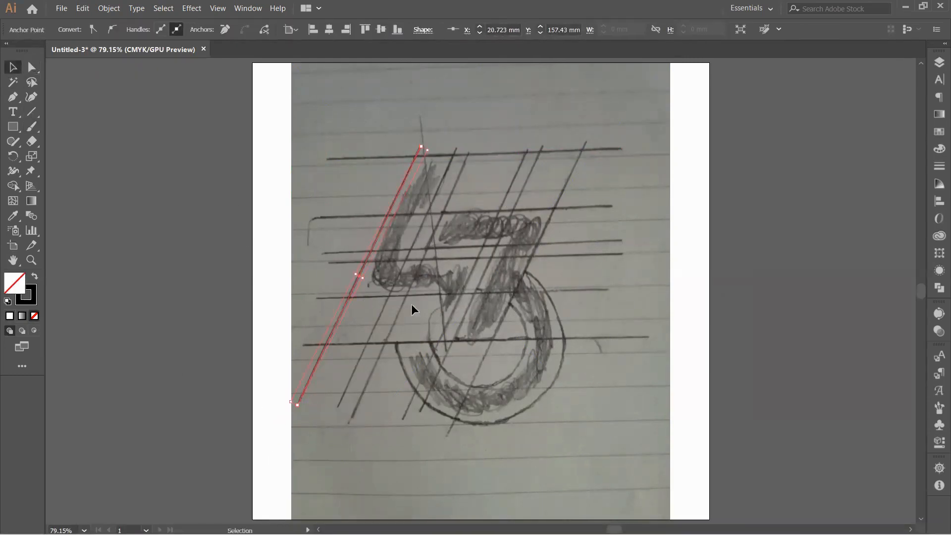
# Copy the slanted line onto the five other slanted sketch lines, rotating the copies slightly to match
pyautogui.moveTo(368, 255); pyautogui.dragTo(405, 258)
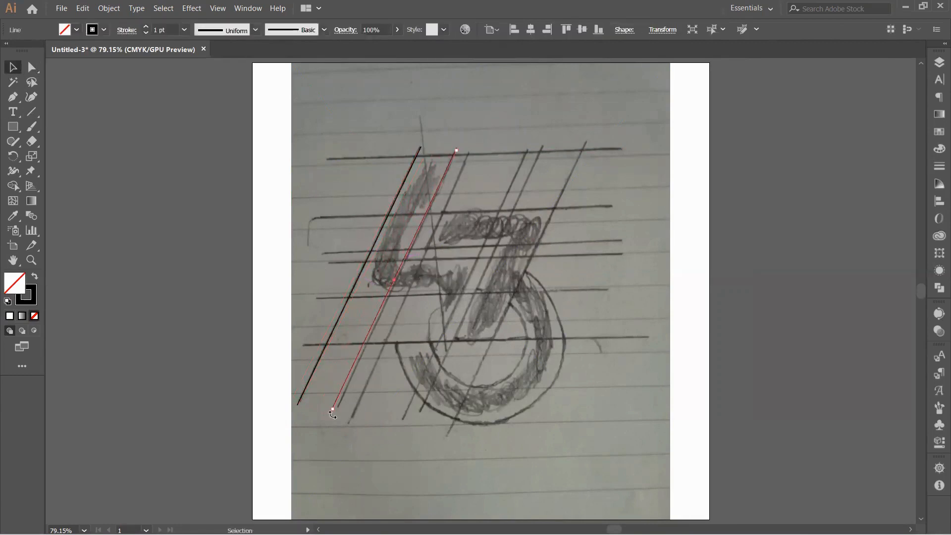
pyautogui.moveTo(330, 406); pyautogui.dragTo(334, 411)
pyautogui.moveTo(394, 278); pyautogui.dragTo(412, 280)
pyautogui.moveTo(350, 412); pyautogui.dragTo(353, 413)
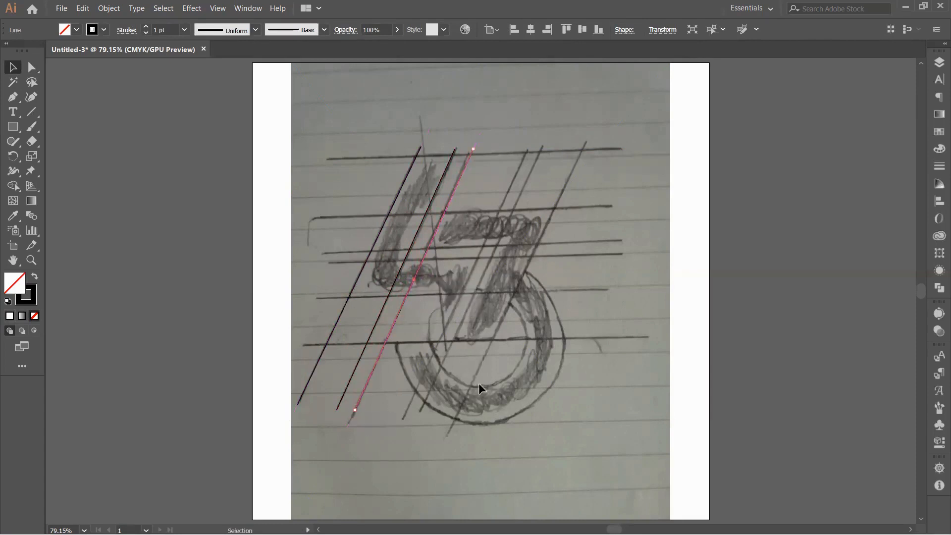
pyautogui.moveTo(418, 276); pyautogui.dragTo(526, 271)
# Adjust the endpoints of the slanted line copies so they follow the sketched lines more closely
pyautogui.click(31, 67)
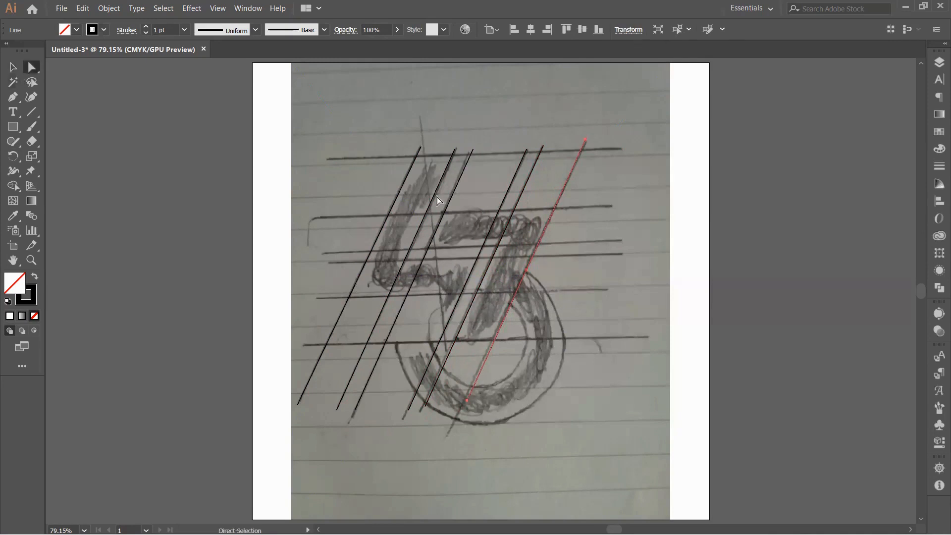
pyautogui.moveTo(585, 139); pyautogui.dragTo(585, 143)
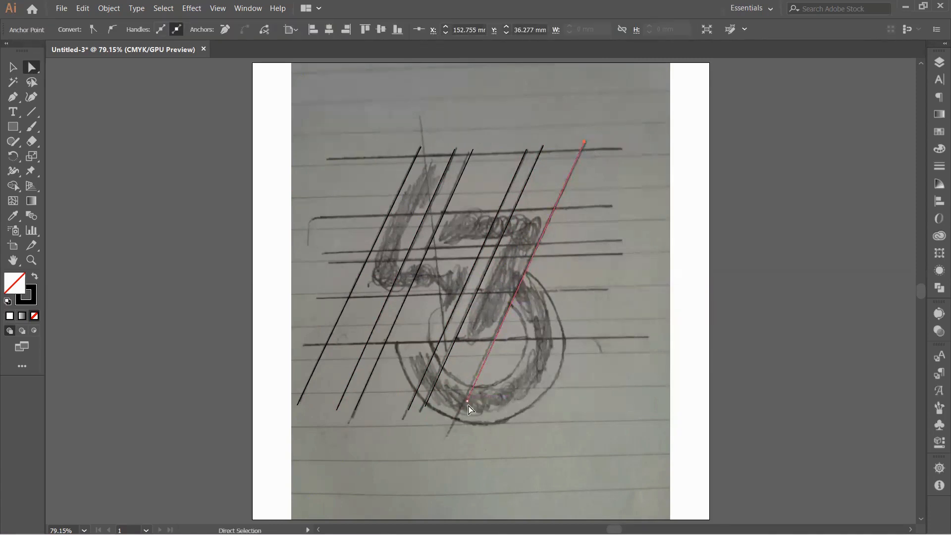
pyautogui.moveTo(467, 401); pyautogui.dragTo(421, 405)
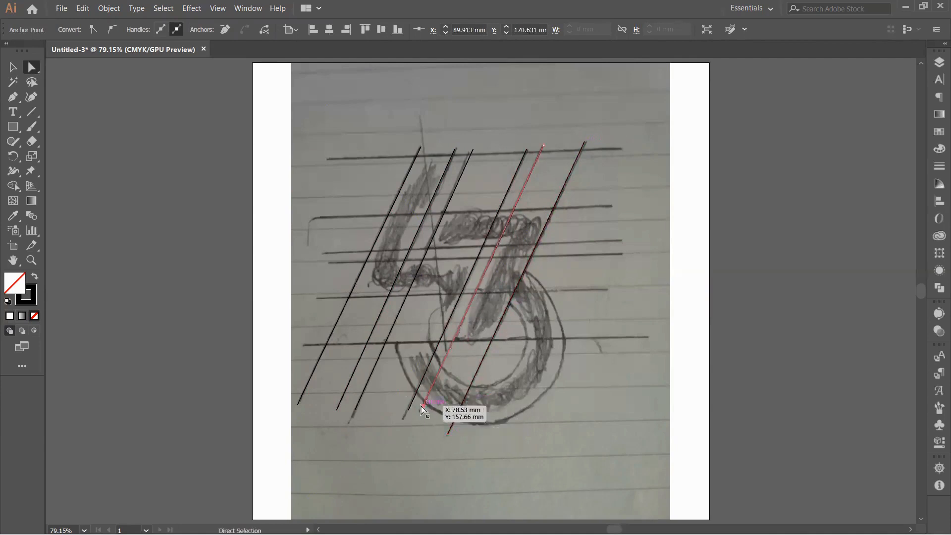
pyautogui.moveTo(473, 149); pyautogui.dragTo(472, 146)
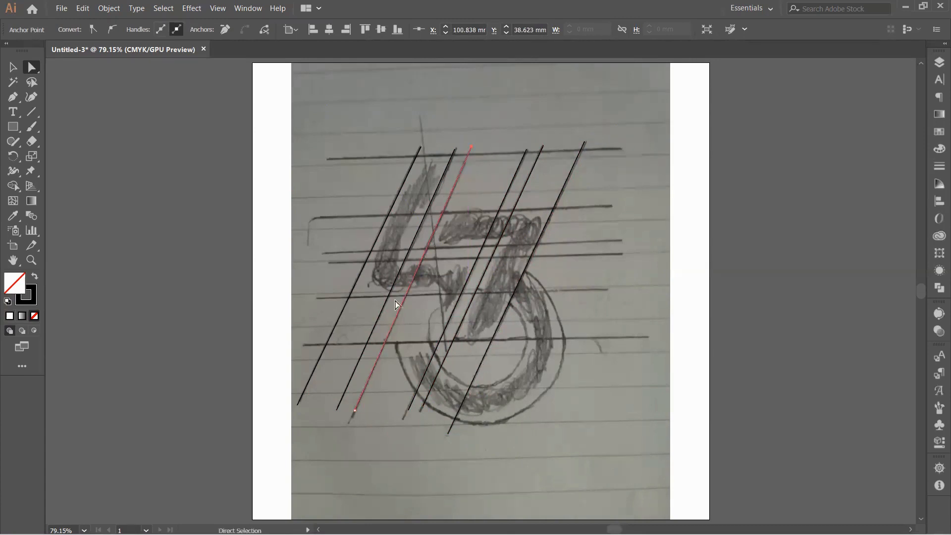
# Draw a line over the sketch's uppermost horizontal line and copy it onto the five horizontal lines below
pyautogui.click(31, 112)
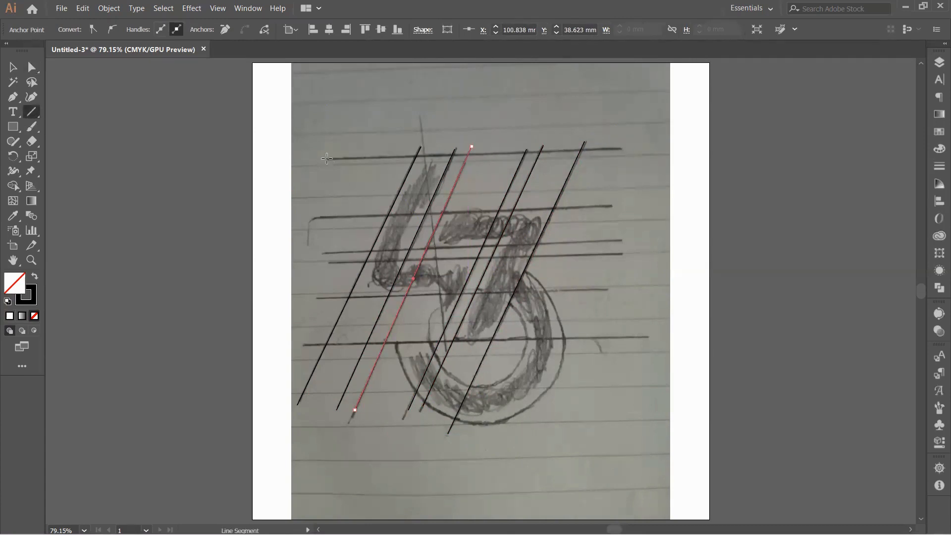
pyautogui.moveTo(327, 158); pyautogui.dragTo(622, 147)
pyautogui.click(13, 67)
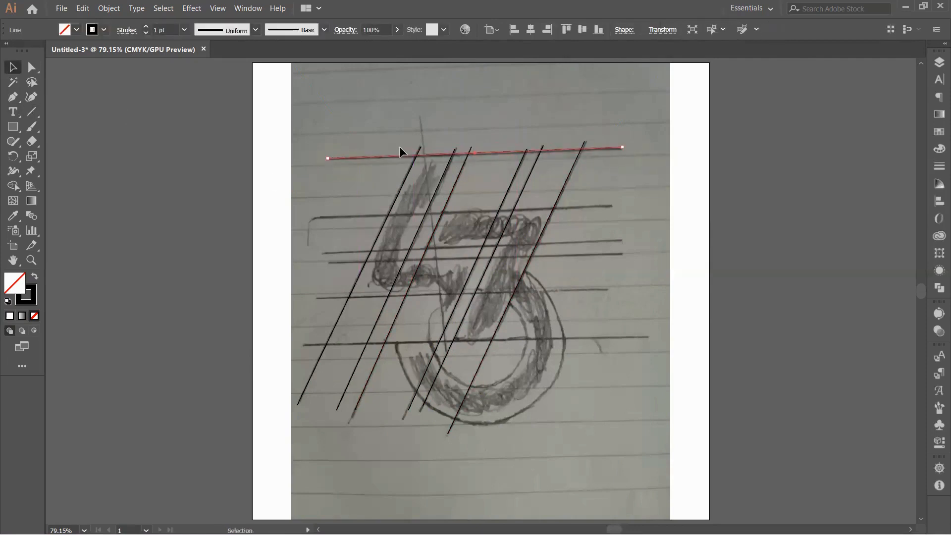
pyautogui.moveTo(474, 151); pyautogui.dragTo(460, 337)
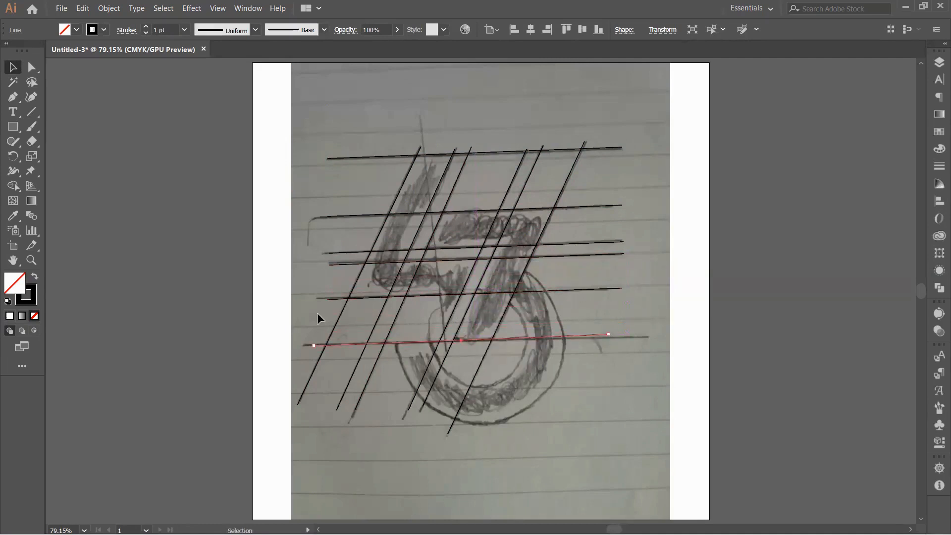
# Draw a circle, then move and enlarge it to match the sketch's large outer arc
pyautogui.moveTo(13, 126); pyautogui.dragTo(52, 156)
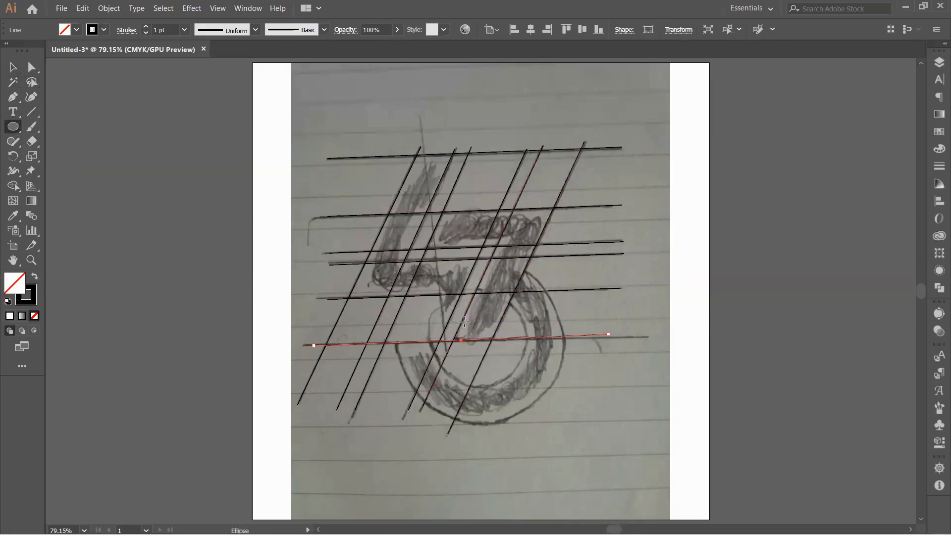
pyautogui.moveTo(468, 326); pyautogui.dragTo(621, 429)
pyautogui.press('v')
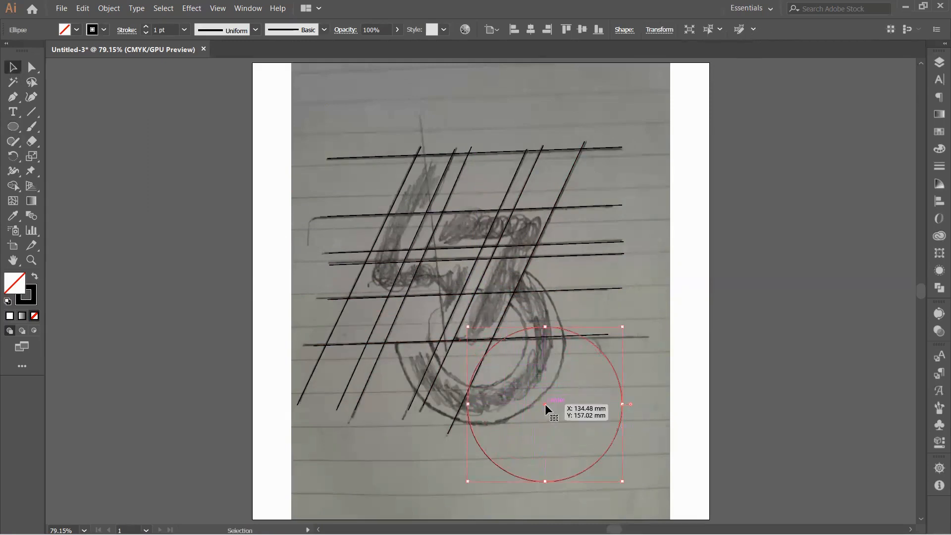
pyautogui.moveTo(544, 403)
pyautogui.mouseDown()
pyautogui.moveTo(503, 355)
pyautogui.moveTo(476, 343)
pyautogui.mouseUp()
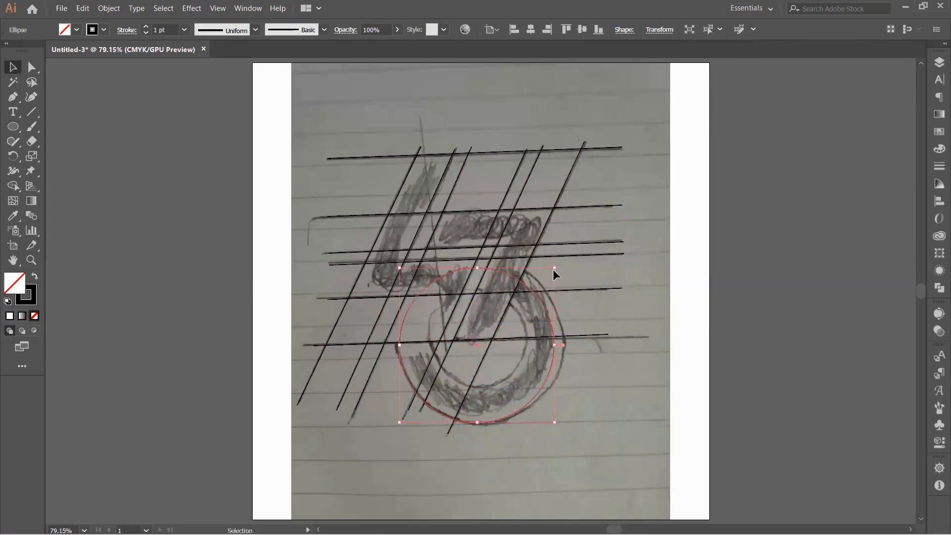
pyautogui.moveTo(556, 269)
pyautogui.mouseDown()
pyautogui.moveTo(574, 260)
pyautogui.moveTo(565, 261)
pyautogui.mouseUp()
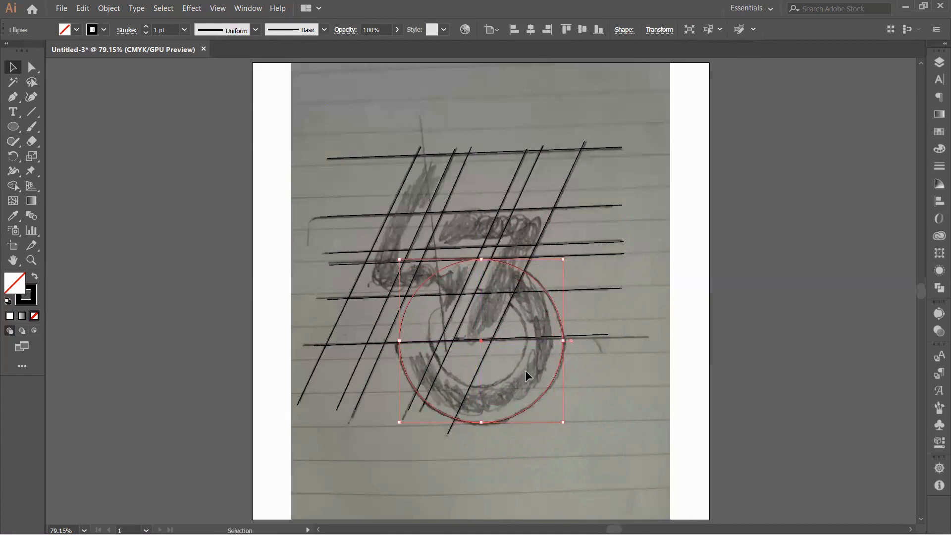
# Duplicate the circle, shrink the copy, and fit it to the sketch's inner arc
pyautogui.moveTo(481, 342); pyautogui.dragTo(469, 304)
pyautogui.moveTo(389, 224); pyautogui.dragTo(461, 295)
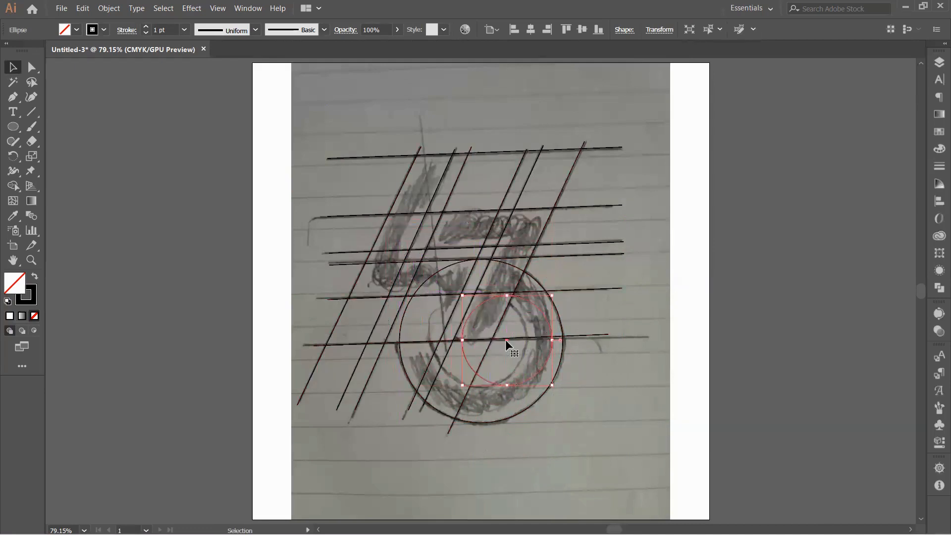
pyautogui.moveTo(500, 339); pyautogui.dragTo(476, 337)
pyautogui.click(595, 381)
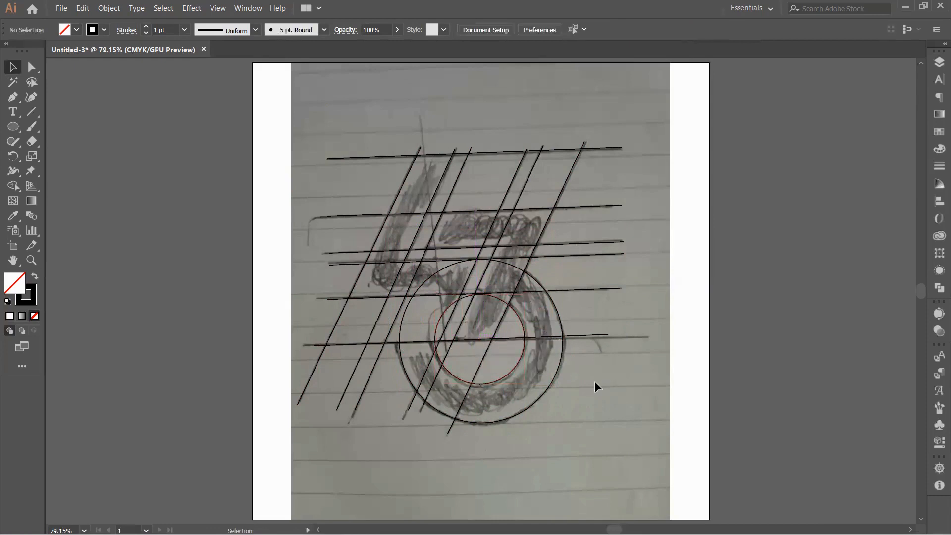
pyautogui.click(508, 376)
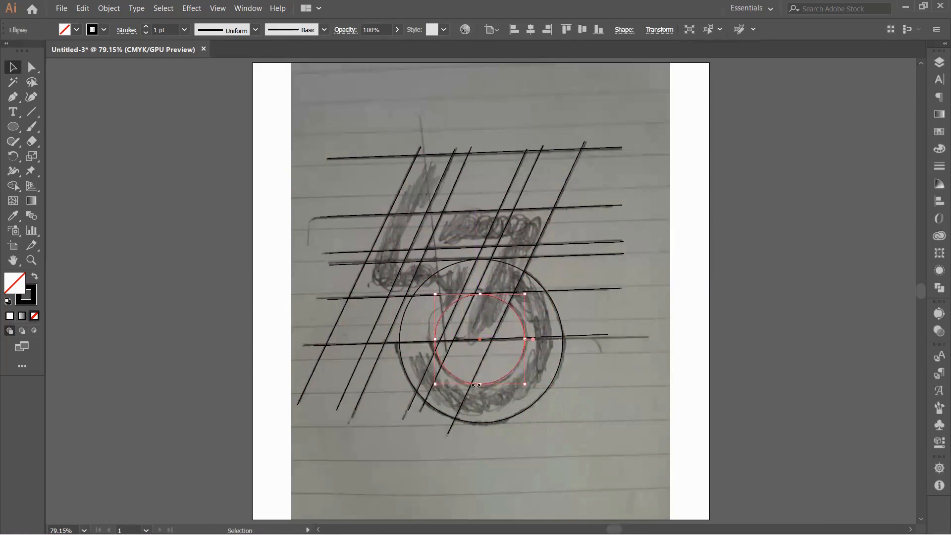
pyautogui.moveTo(481, 385); pyautogui.dragTo(482, 387)
pyautogui.click(596, 394)
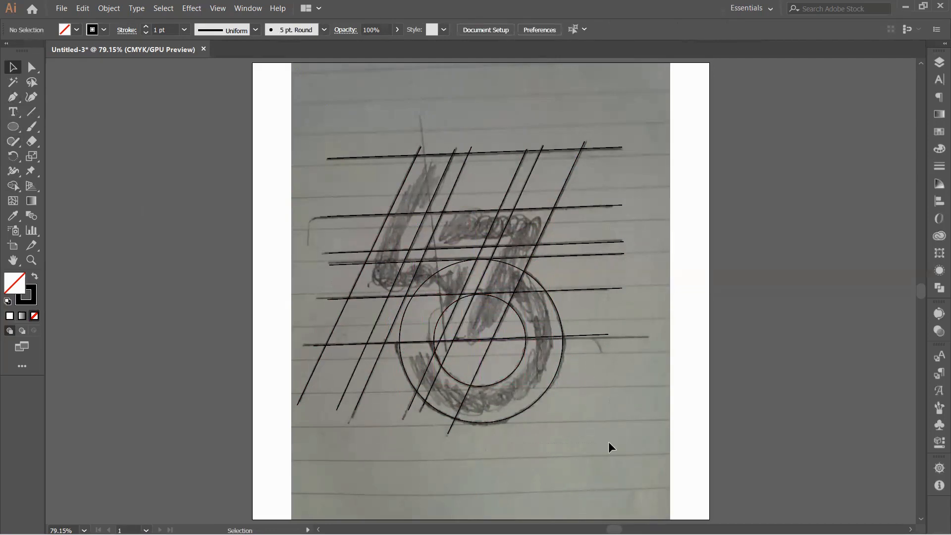
# Select all the artwork and merge the regions of the 4's slanted stroke and crossbar with the Shape Builder
pyautogui.hotkey('ctrl', 'a')
pyautogui.click(13, 186)
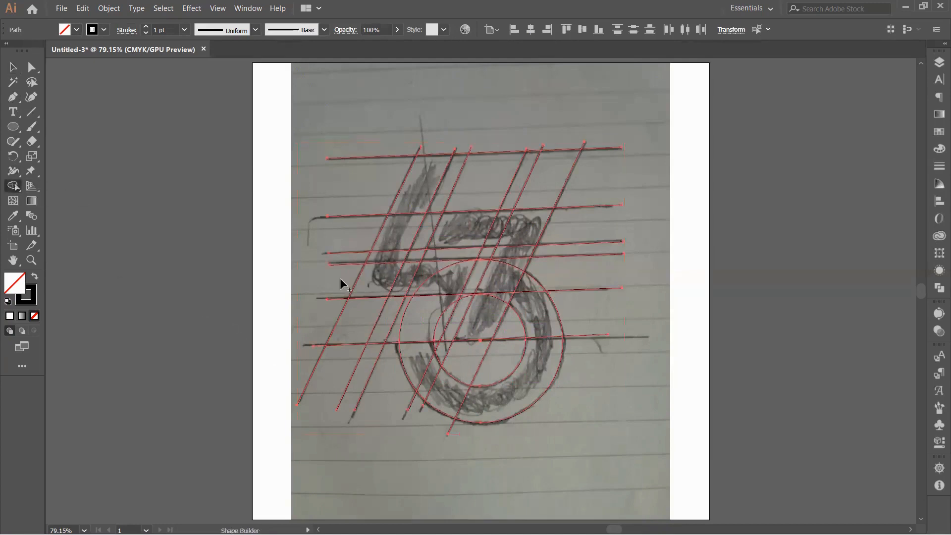
pyautogui.moveTo(421, 177)
pyautogui.mouseDown()
pyautogui.moveTo(379, 277)
pyautogui.moveTo(452, 277)
pyautogui.mouseUp()
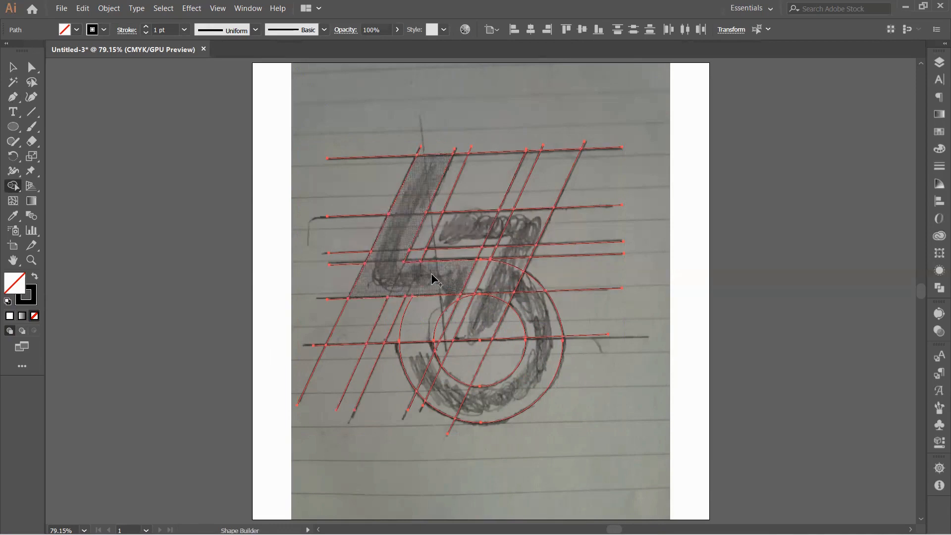
pyautogui.click(11, 68)
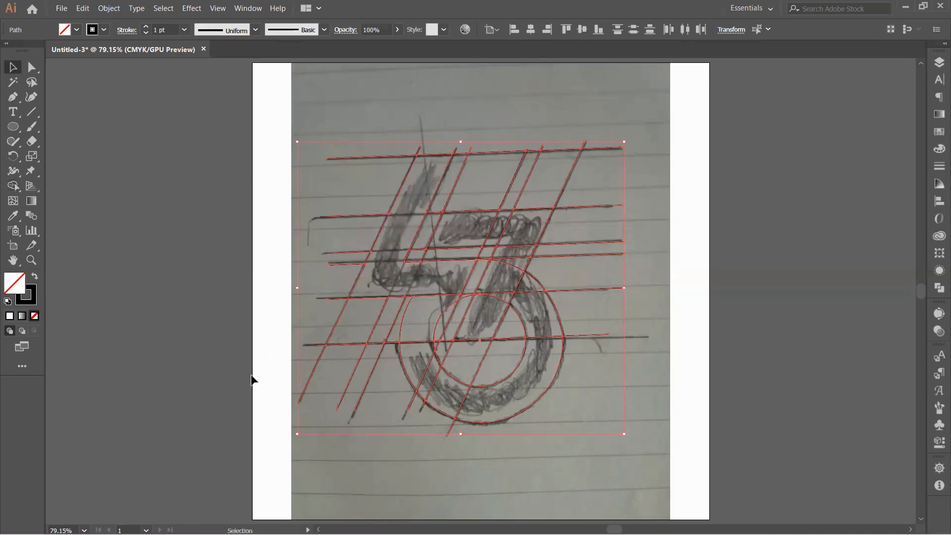
# Draw a straight line along the sketch's steep, nearly vertical line that crosses the 4 down into the inner circle
pyautogui.click(32, 112)
pyautogui.moveTo(420, 116); pyautogui.dragTo(446, 355)
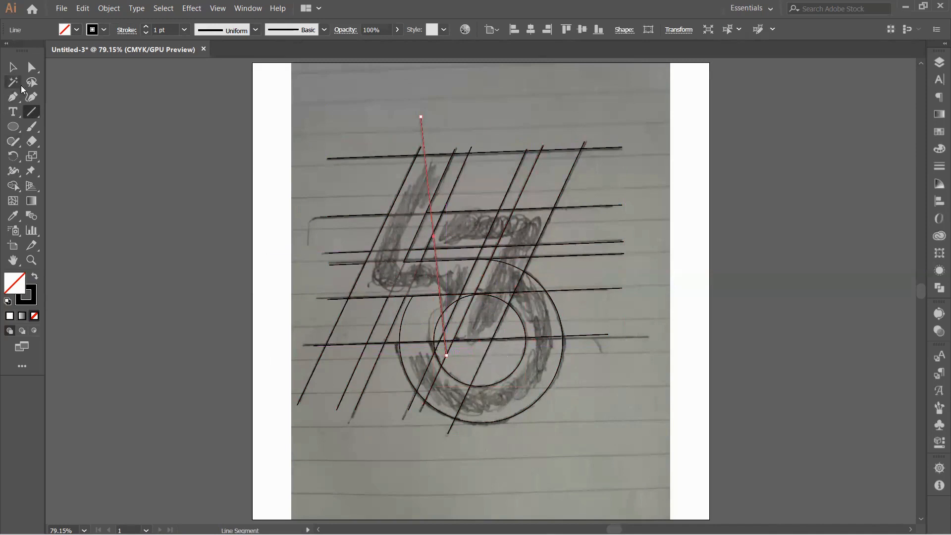
pyautogui.click(12, 67)
# Select all the artwork and merge the 4's stroke, crossbar and pointed lower tip with the Shape Builder
pyautogui.hotkey('ctrl', 'a')
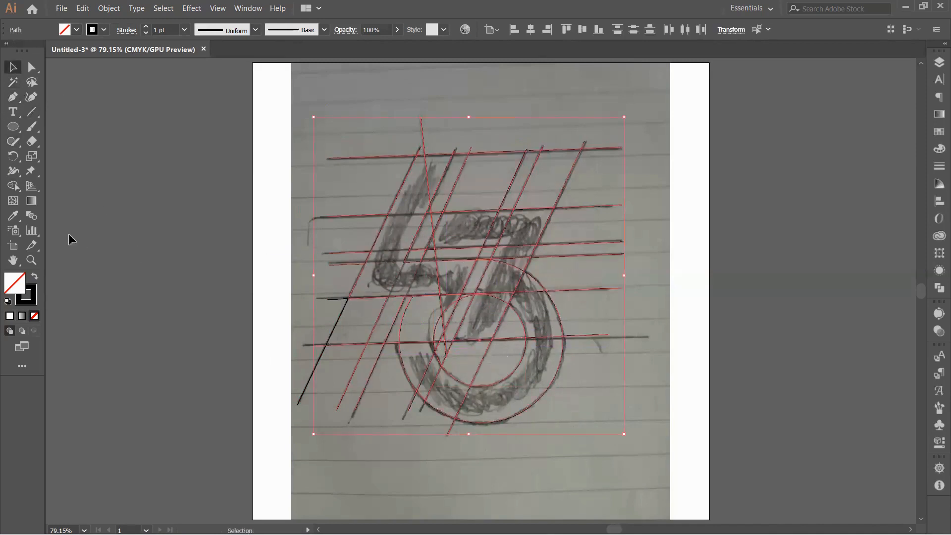
pyautogui.click(12, 186)
pyautogui.moveTo(418, 186)
pyautogui.mouseDown()
pyautogui.moveTo(395, 265)
pyautogui.moveTo(450, 278)
pyautogui.moveTo(445, 311)
pyautogui.moveTo(413, 291)
pyautogui.moveTo(447, 318)
pyautogui.mouseUp()
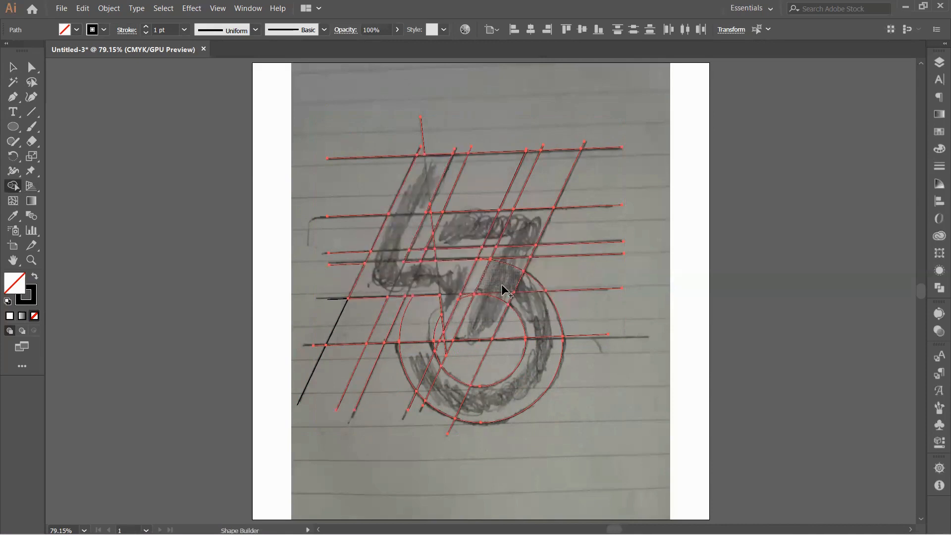
# Merge the regions of the curved ring and of the 7-shaped stroke into separate shapes with the Shape Builder
pyautogui.moveTo(503, 288)
pyautogui.mouseDown()
pyautogui.moveTo(524, 286)
pyautogui.moveTo(544, 368)
pyautogui.moveTo(509, 402)
pyautogui.moveTo(444, 392)
pyautogui.moveTo(420, 365)
pyautogui.moveTo(376, 349)
pyautogui.mouseUp()
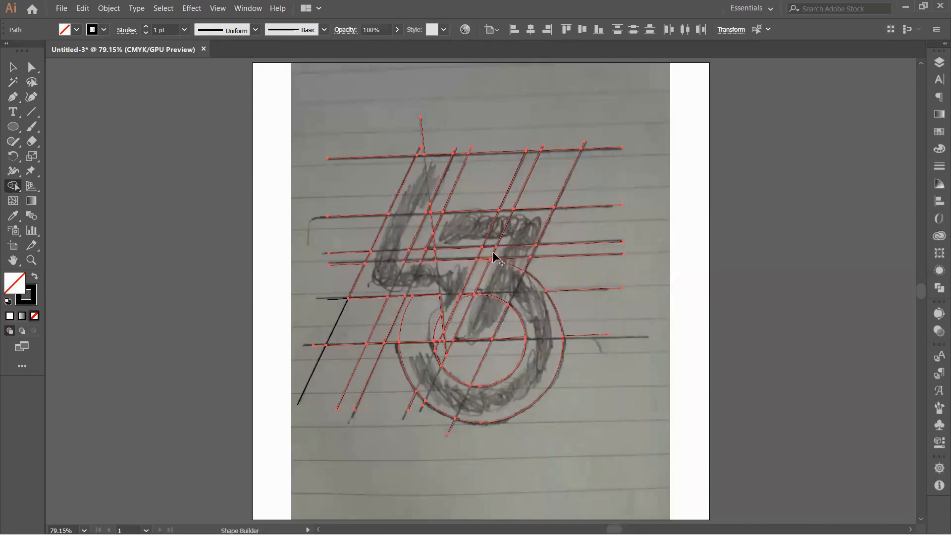
pyautogui.moveTo(463, 224); pyautogui.dragTo(518, 237)
pyautogui.moveTo(513, 269)
pyautogui.mouseDown()
pyautogui.moveTo(485, 308)
pyautogui.moveTo(475, 308)
pyautogui.mouseUp()
pyautogui.click(8, 68)
pyautogui.click(391, 265)
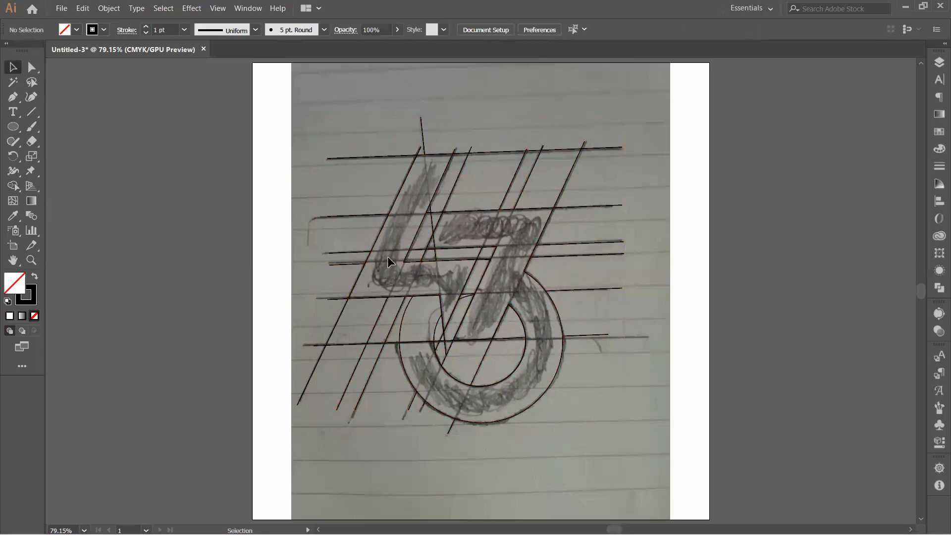
pyautogui.moveTo(252, 257); pyautogui.dragTo(335, 292)
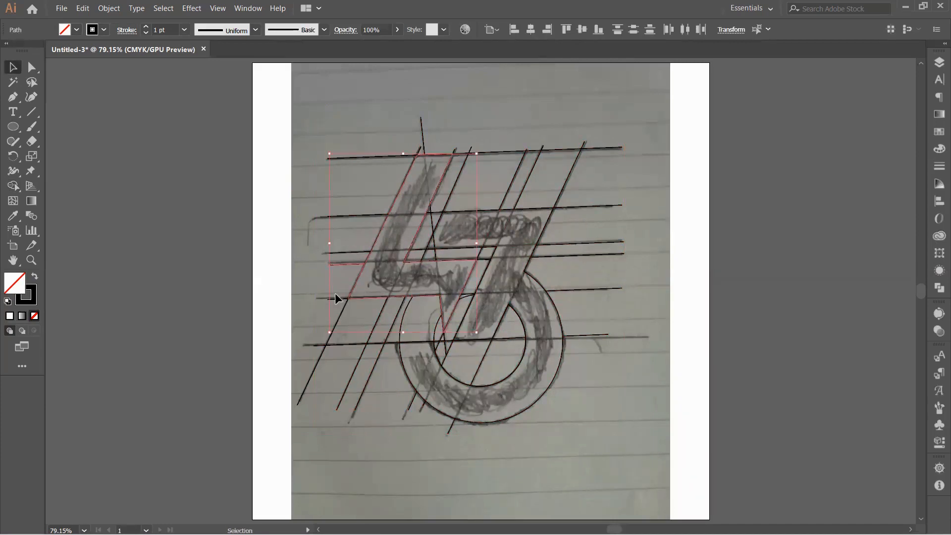
pyautogui.keyDown('shift'); pyautogui.click(543, 401); pyautogui.keyUp('shift')
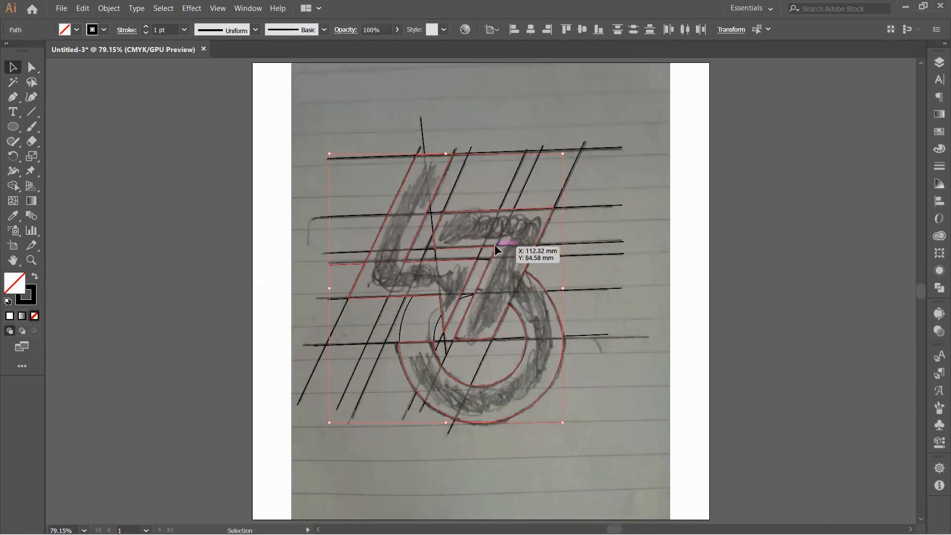
pyautogui.moveTo(497, 249)
pyautogui.mouseDown()
pyautogui.moveTo(690, 259)
pyautogui.moveTo(818, 226)
pyautogui.mouseUp()
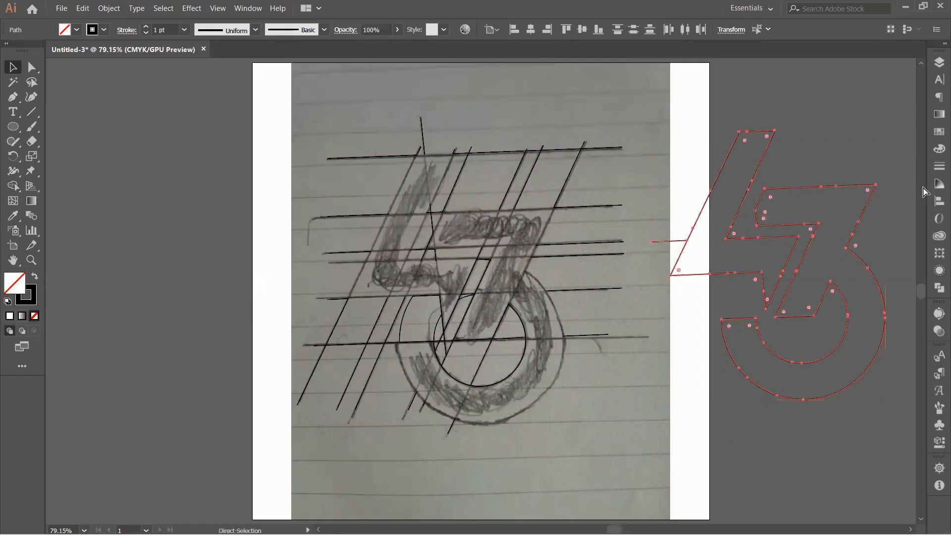
pyautogui.hotkey('ctrl', 'z')
pyautogui.click(707, 226)
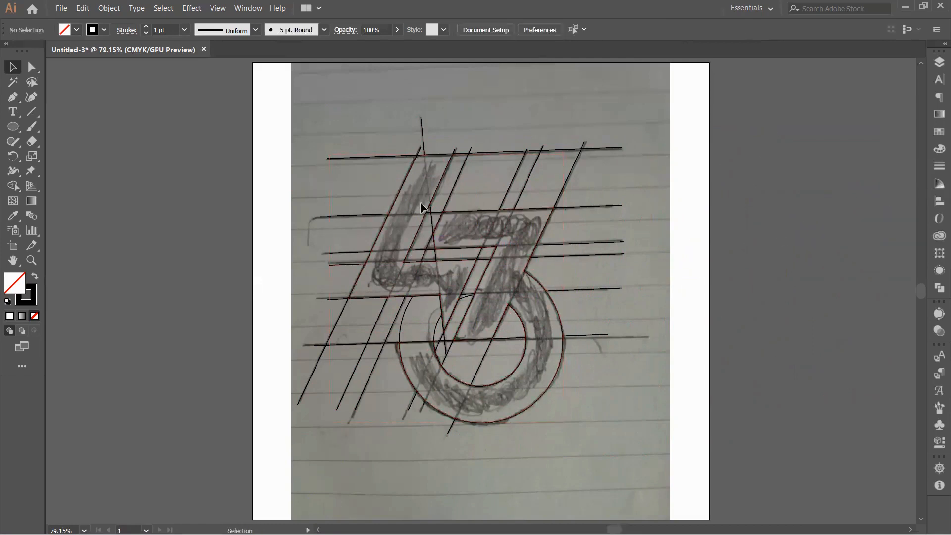
# Select all the artwork and separate the stray line segment from the 4 shape with the Shape Builder
pyautogui.hotkey('ctrl', 'a')
pyautogui.click(13, 186)
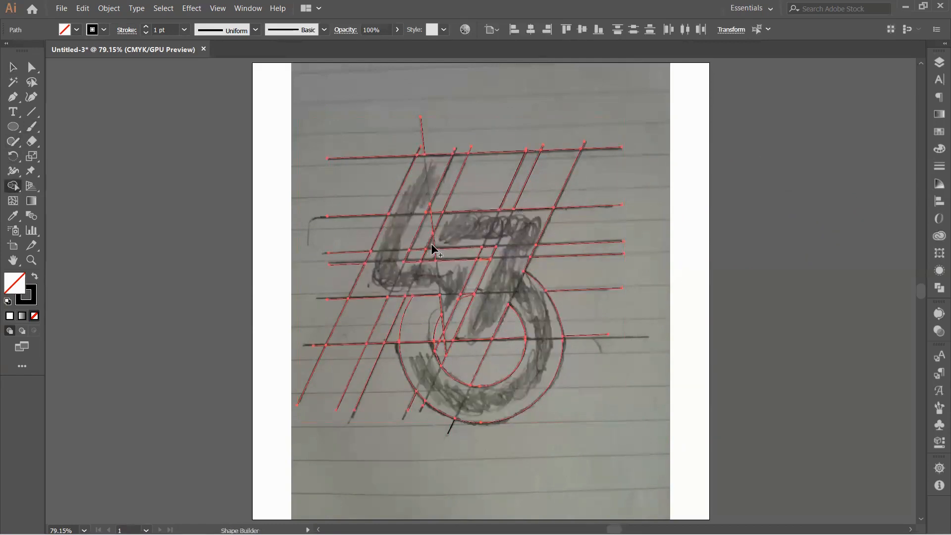
pyautogui.press('v')
pyautogui.click(382, 274)
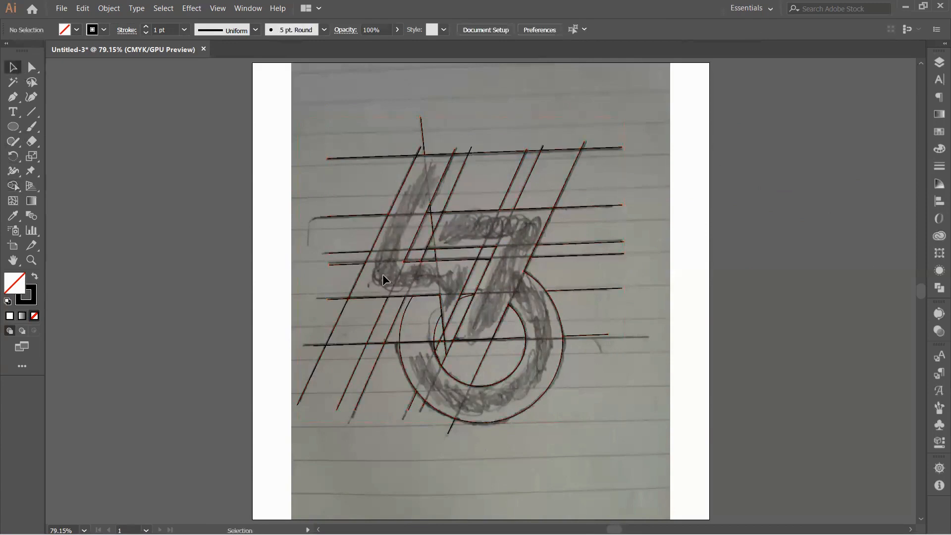
# Select the merged 4 shape and the merged 7-and-ring shape and move them off the sketch, beside it
pyautogui.click(402, 200)
pyautogui.keyDown('shift'); pyautogui.click(506, 394); pyautogui.keyUp('shift')
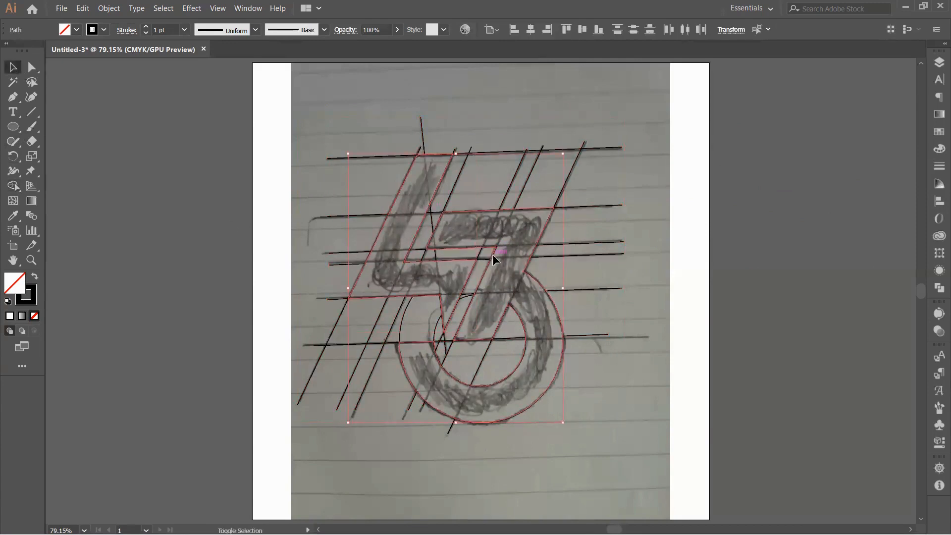
pyautogui.moveTo(494, 245)
pyautogui.mouseDown()
pyautogui.moveTo(551, 266)
pyautogui.moveTo(775, 226)
pyautogui.mouseUp()
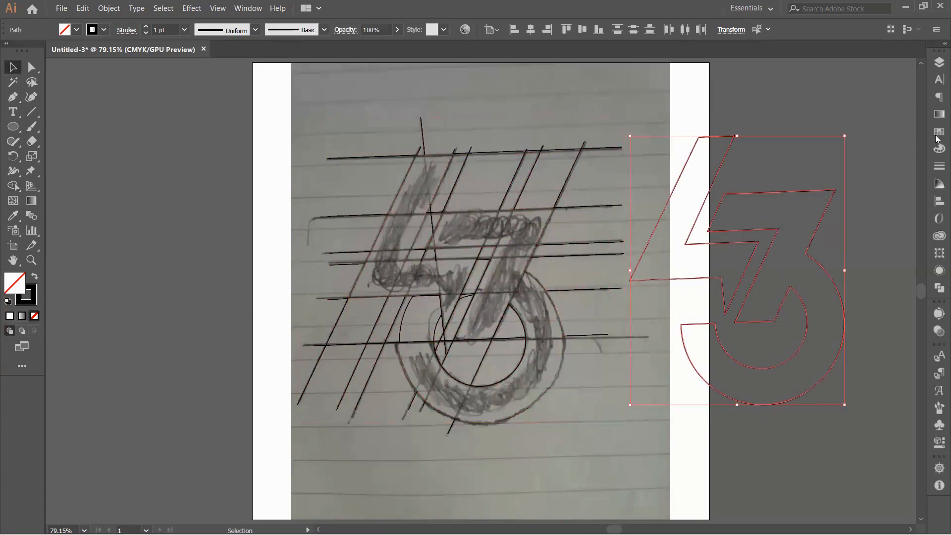
# Fill the two moved logo shapes with solid black
pyautogui.click(937, 132)
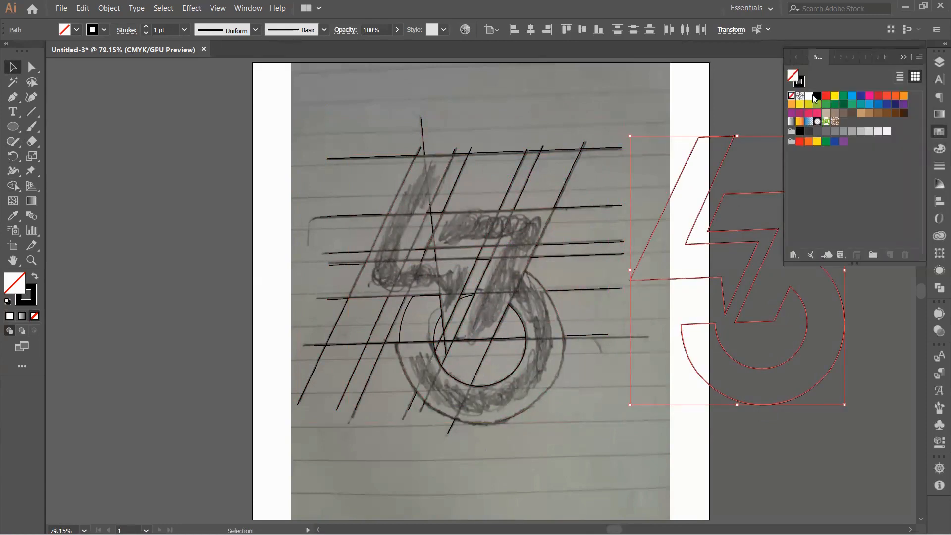
pyautogui.click(816, 97)
pyautogui.click(938, 130)
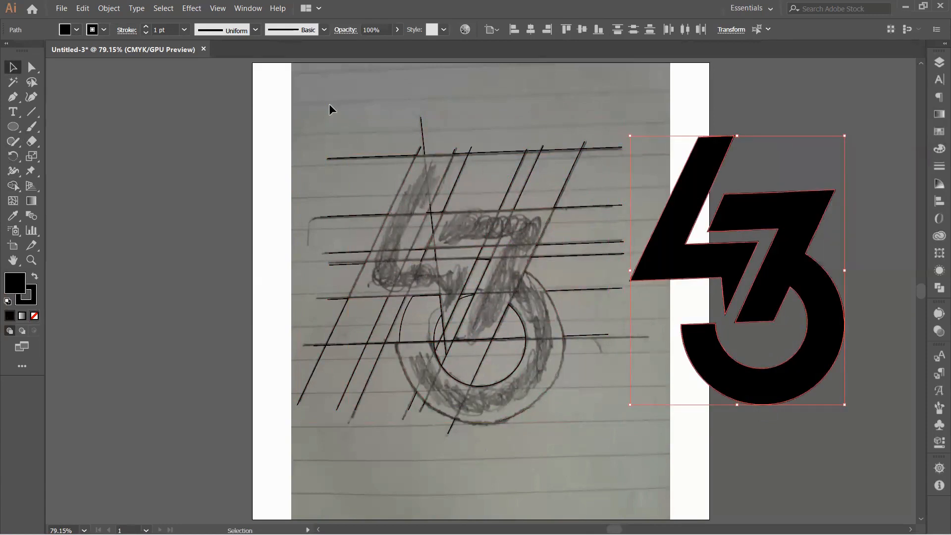
# Delete the leftover guide lines and circles, and the layer holding the scanned sketch
pyautogui.moveTo(571, 463); pyautogui.dragTo(571, 461)
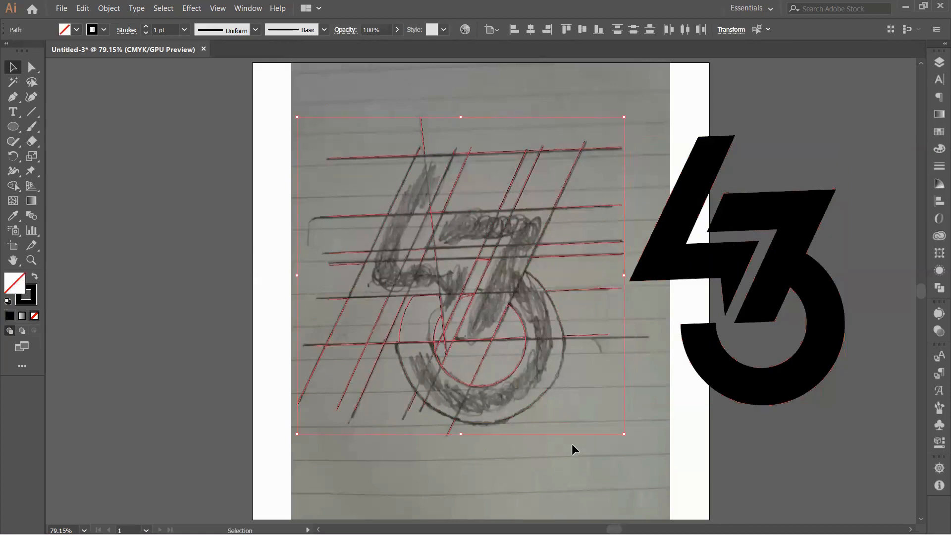
pyautogui.click(603, 376)
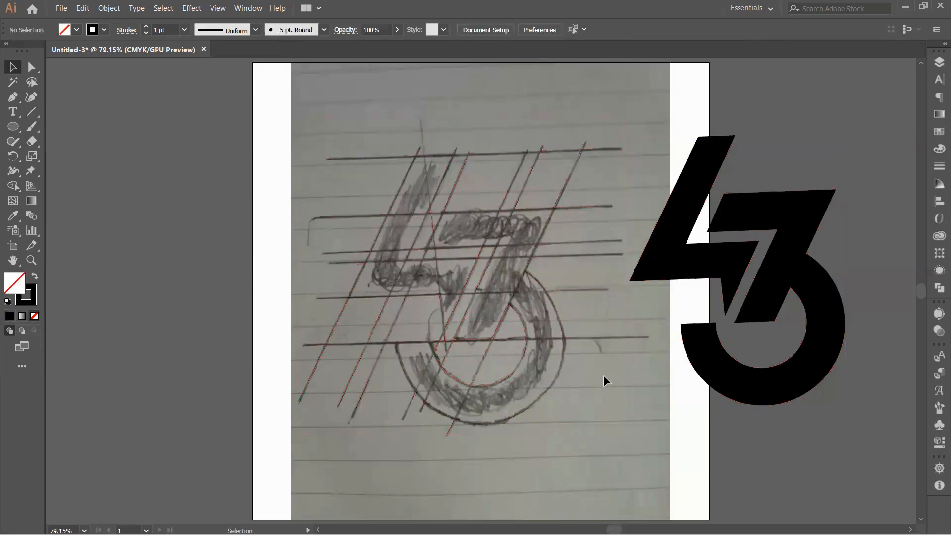
pyautogui.click(938, 62)
pyautogui.click(905, 254)
pyautogui.click(511, 289)
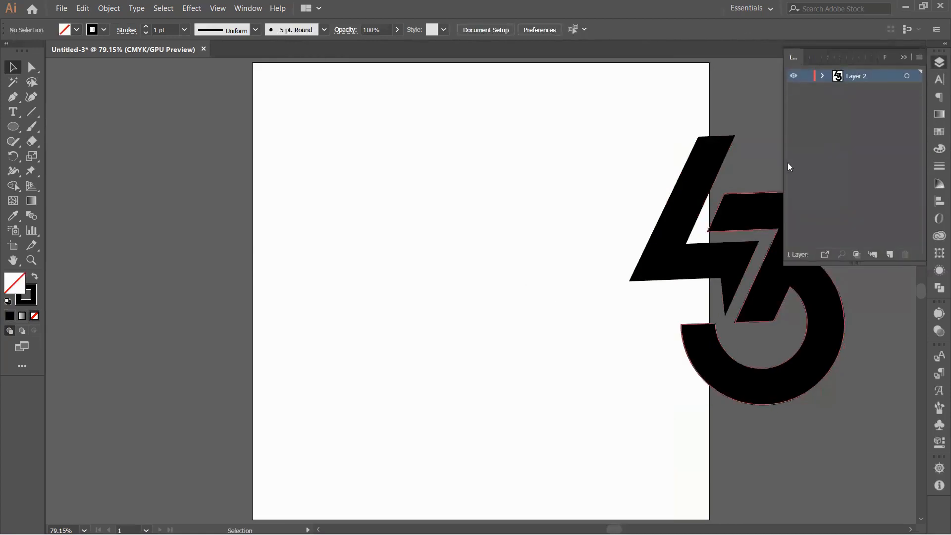
pyautogui.click(902, 57)
# Move the black logo shapes onto the middle of the artboard as one group and apply Vertical Align Center
pyautogui.moveTo(633, 192); pyautogui.dragTo(846, 397)
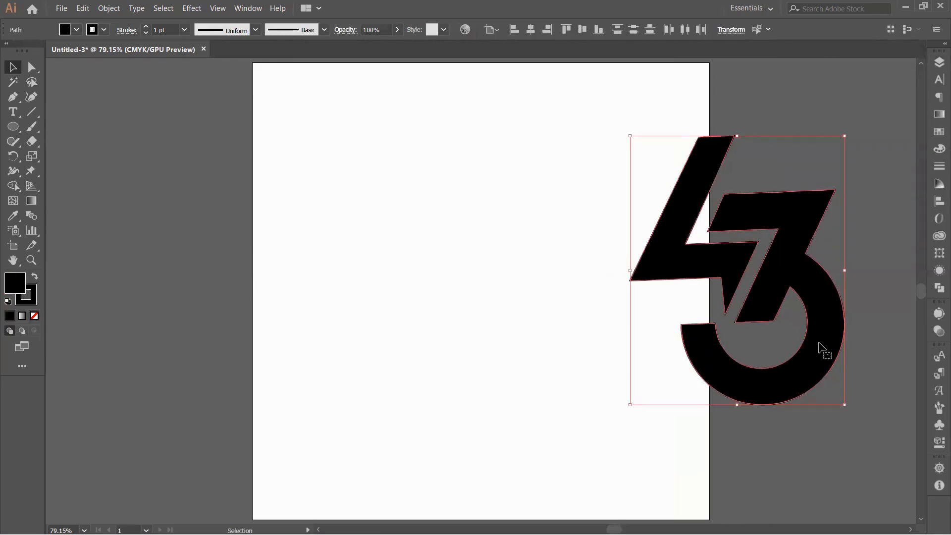
pyautogui.moveTo(823, 346); pyautogui.dragTo(567, 341)
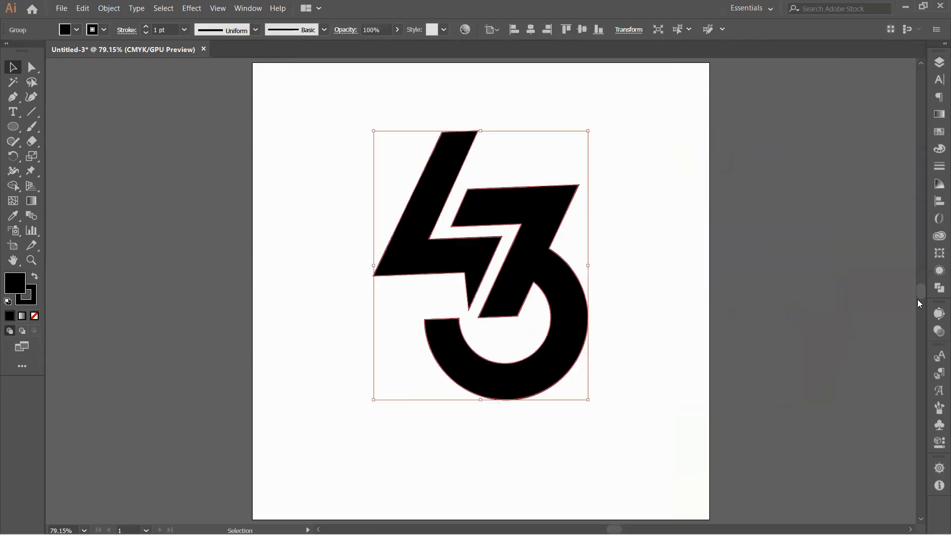
pyautogui.click(936, 203)
pyautogui.click(910, 165)
pyautogui.click(890, 91)
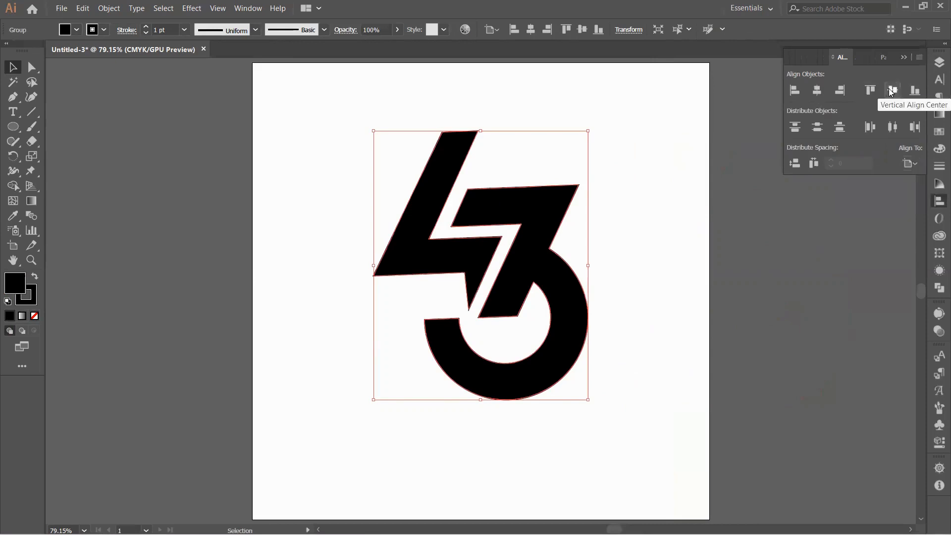
pyautogui.click(901, 57)
pyautogui.click(631, 322)
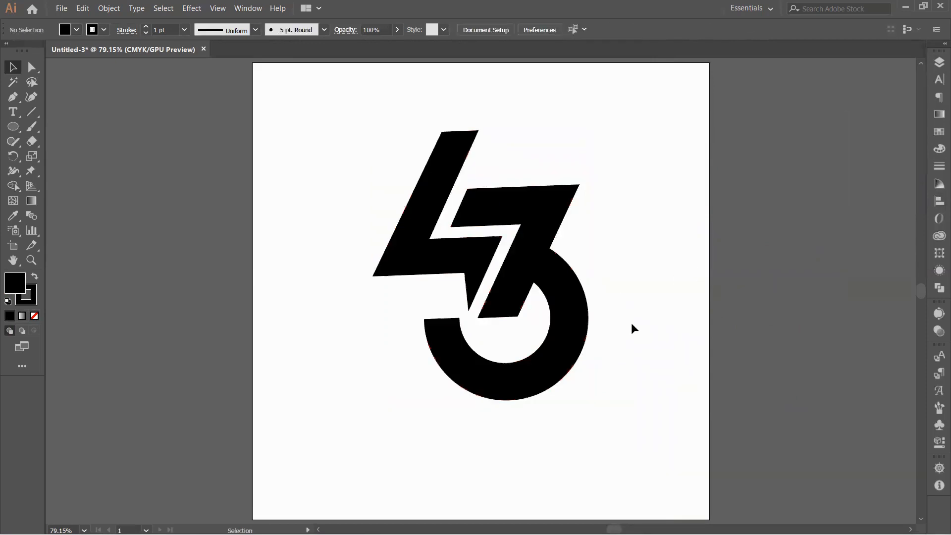
# Apply the white-to-black linear gradient to the logo and ungroup its shapes
pyautogui.click(456, 258)
pyautogui.click(938, 114)
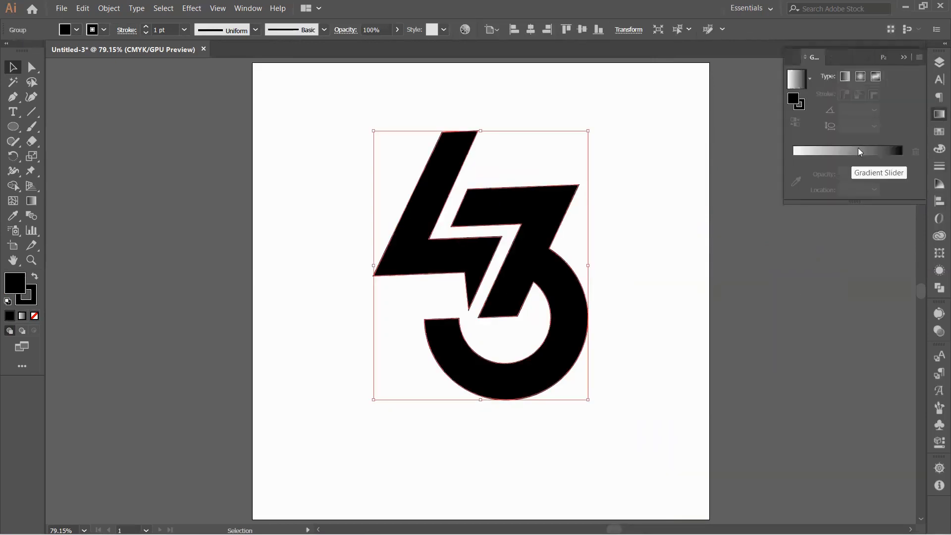
pyautogui.click(864, 153)
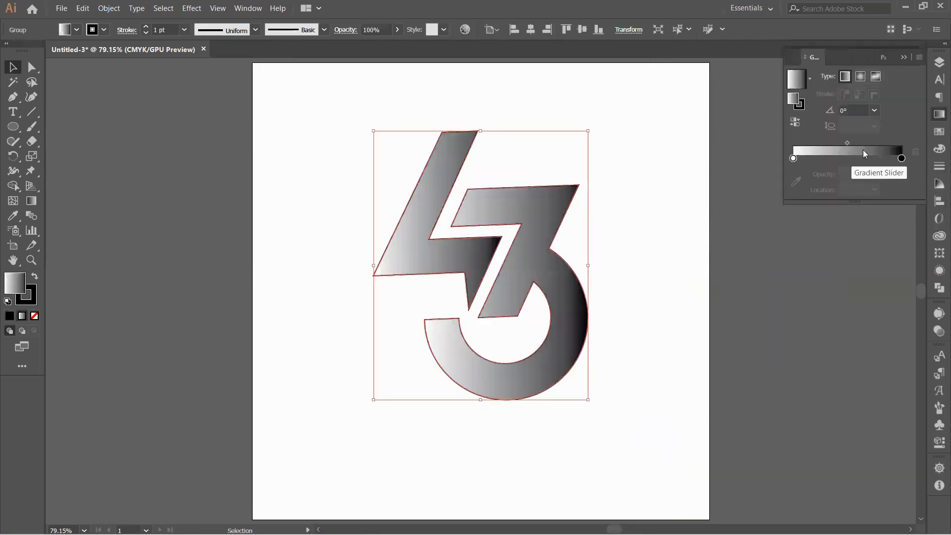
pyautogui.hotkey('ctrl', 'shift', 'g')
pyautogui.click(642, 253)
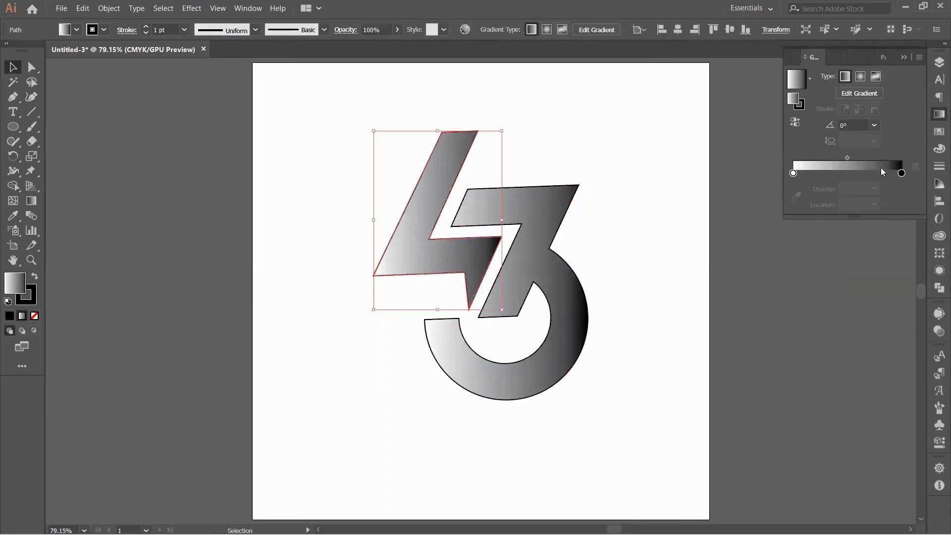
# On the 4's gradient, move the white stop inward and place the black stop at about 96.42%
pyautogui.click(795, 123)
pyautogui.click(795, 122)
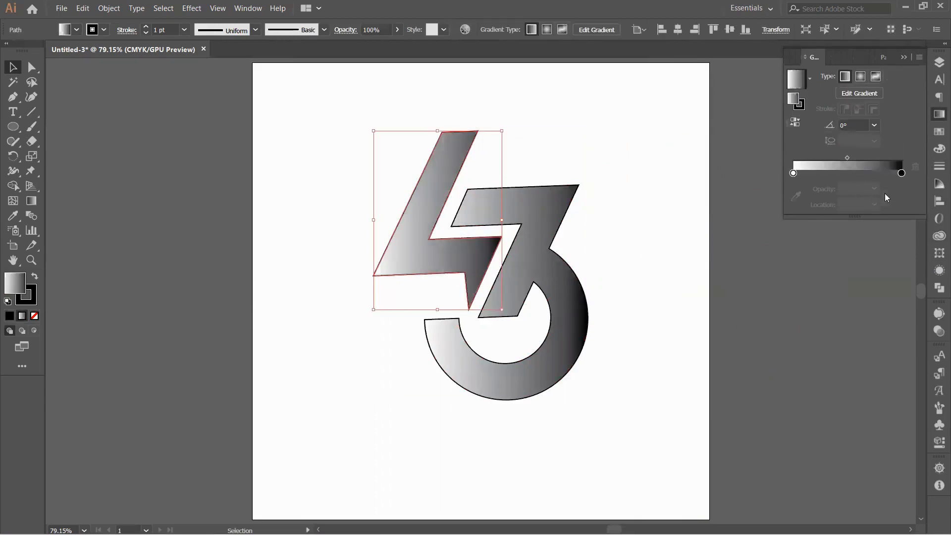
pyautogui.click(901, 173)
pyautogui.moveTo(901, 173); pyautogui.dragTo(884, 174)
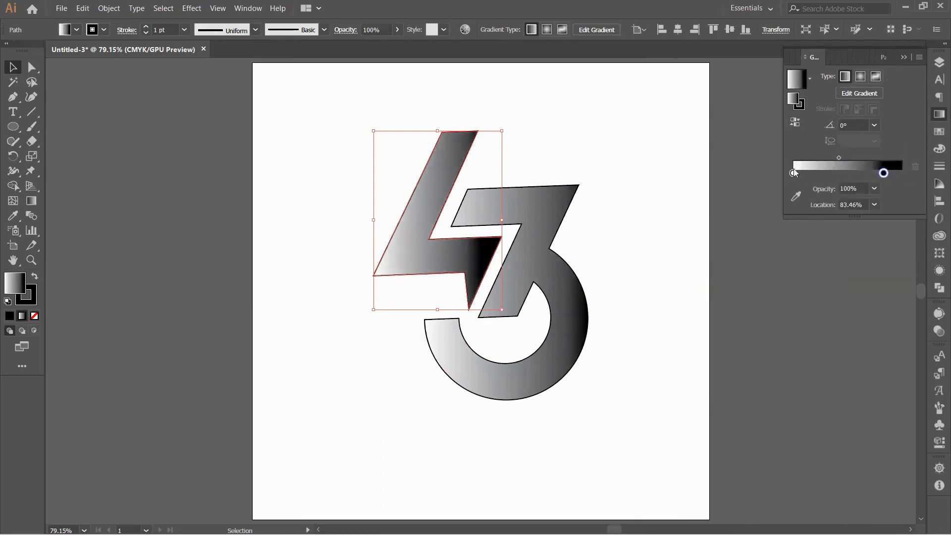
pyautogui.moveTo(794, 173); pyautogui.dragTo(897, 173)
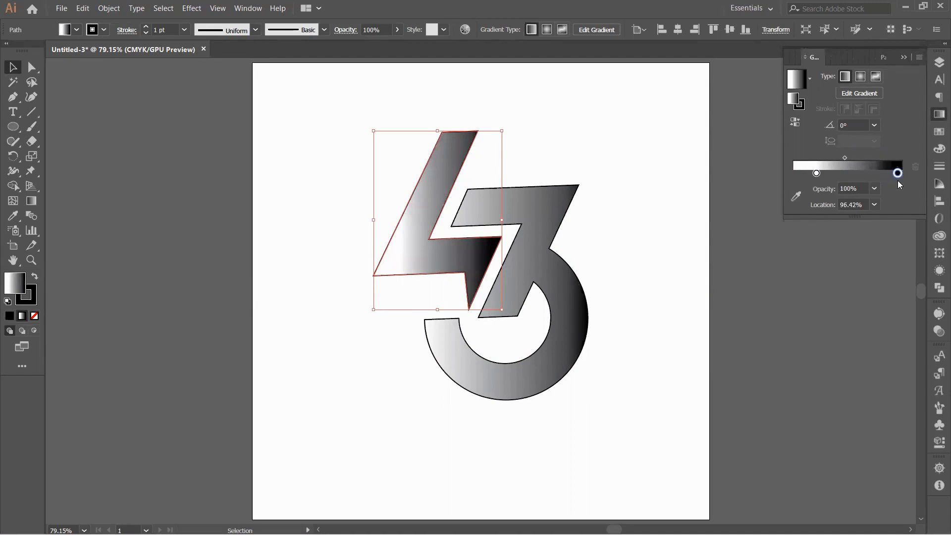
# Reverse the 4's linear gradient and tilt its direction to about -21.5°
pyautogui.click(861, 77)
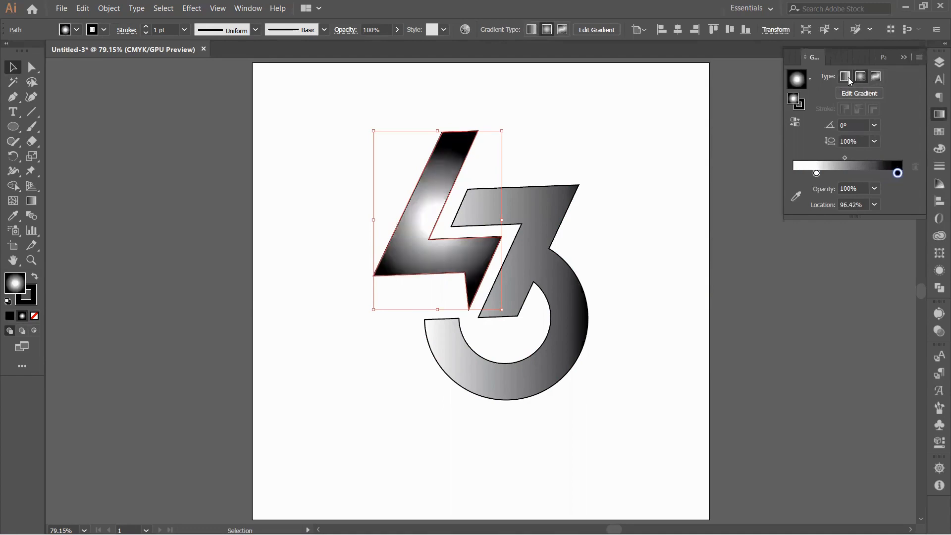
pyautogui.click(846, 76)
pyautogui.click(795, 122)
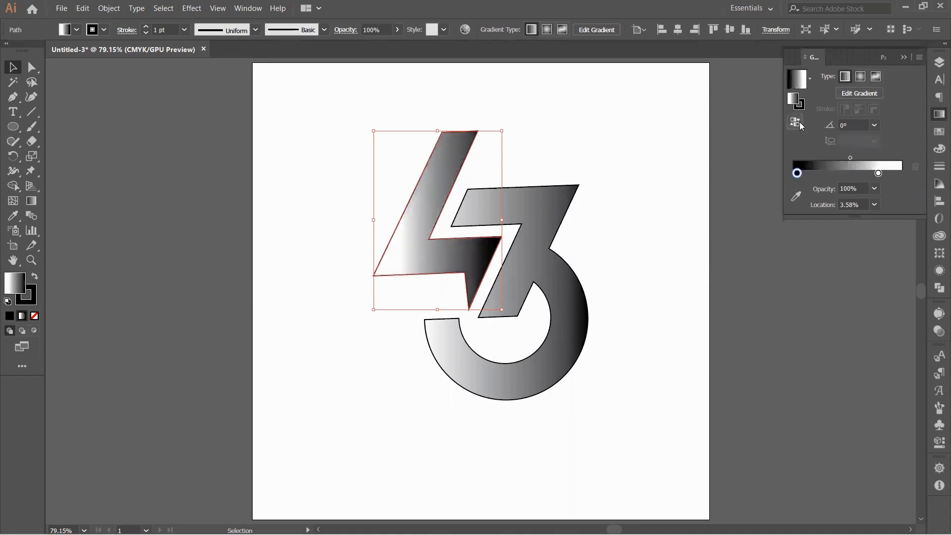
pyautogui.click(867, 96)
pyautogui.moveTo(511, 218)
pyautogui.mouseDown()
pyautogui.moveTo(503, 188)
pyautogui.moveTo(493, 247)
pyautogui.moveTo(503, 271)
pyautogui.mouseUp()
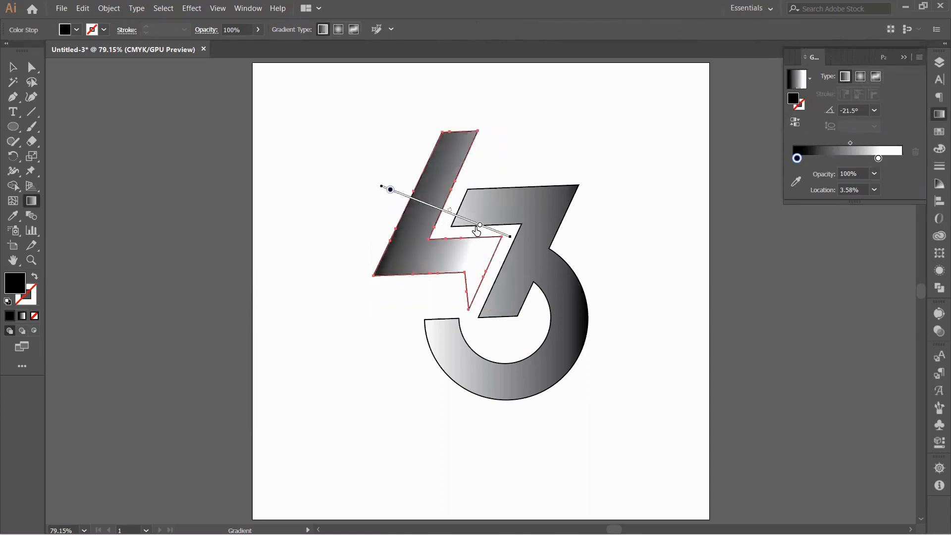
# Move the 4's white gradient stop to about 47.71% and add a second black stop at about 95.7%
pyautogui.moveTo(877, 158); pyautogui.dragTo(845, 159)
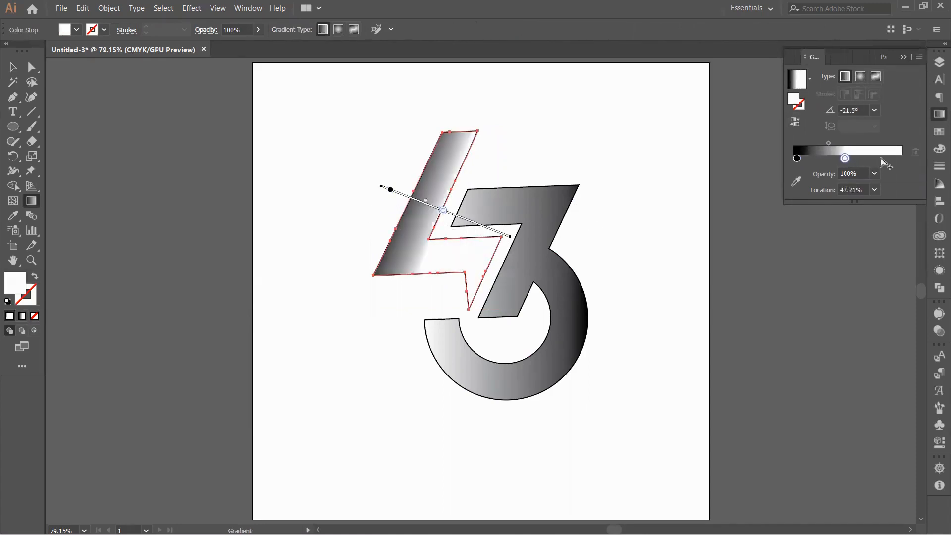
pyautogui.click(887, 157)
pyautogui.doubleClick(886, 158)
pyautogui.click(769, 199)
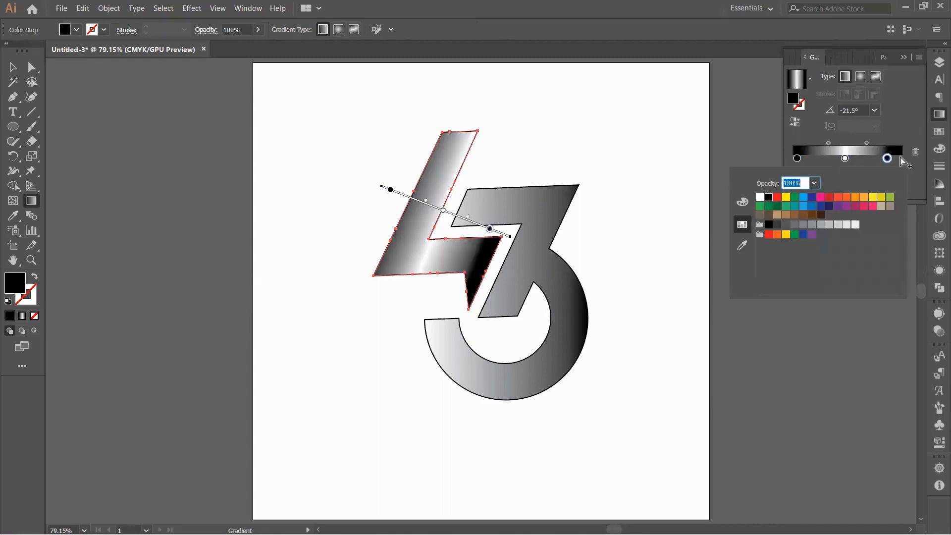
pyautogui.click(886, 158)
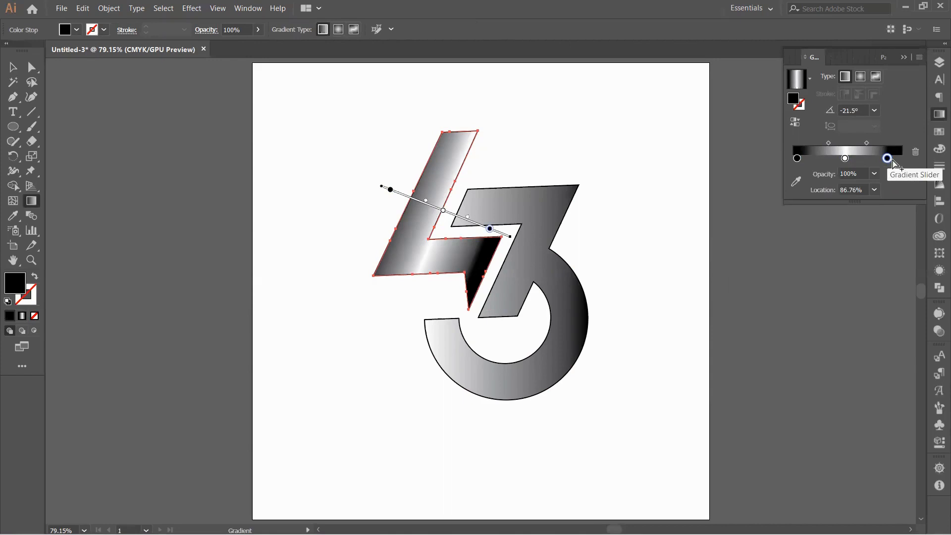
pyautogui.moveTo(886, 157); pyautogui.dragTo(896, 158)
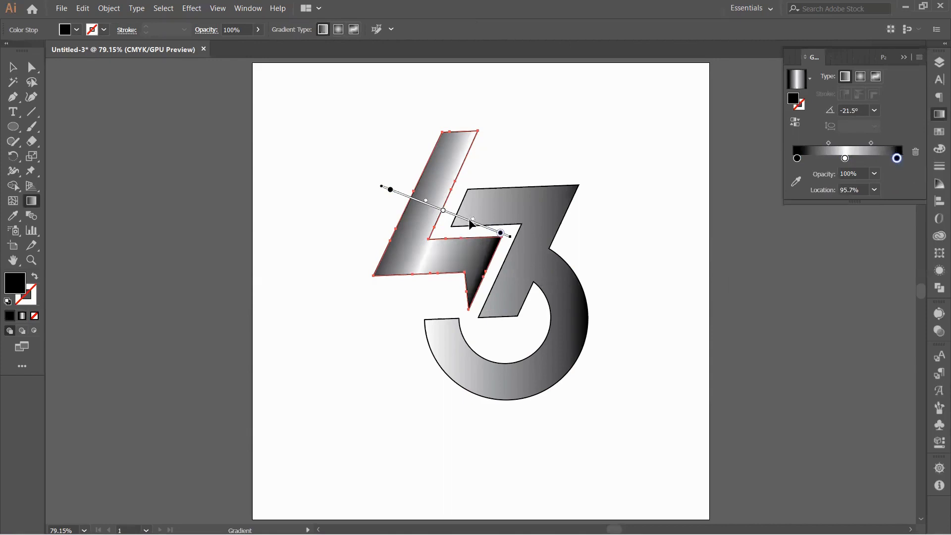
# Fine-tune the stops and midpoint of the 4's gradient, with the first black stop at about 8.53% and the angle about -23.8°
pyautogui.moveTo(444, 212); pyautogui.dragTo(440, 210)
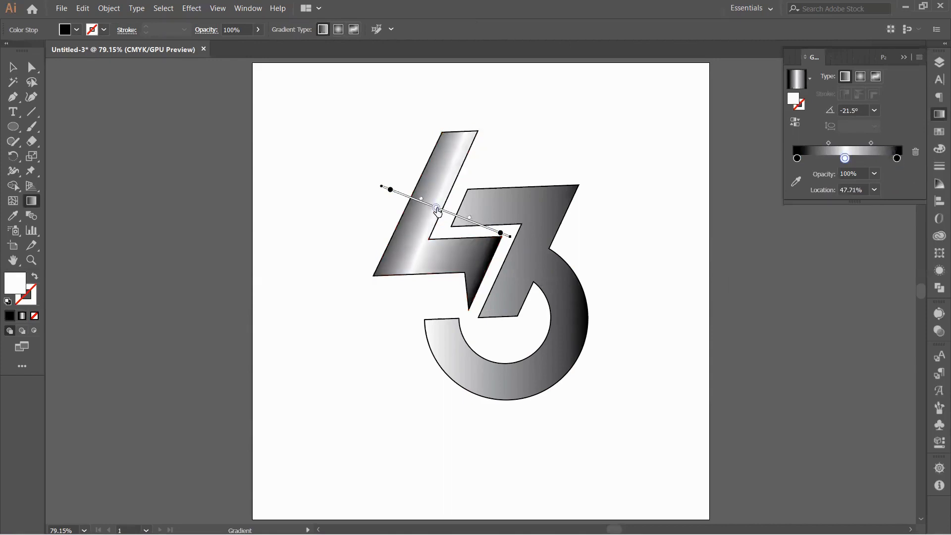
pyautogui.moveTo(514, 237); pyautogui.dragTo(505, 239)
pyautogui.moveTo(391, 189); pyautogui.dragTo(396, 191)
pyautogui.moveTo(474, 226); pyautogui.dragTo(483, 226)
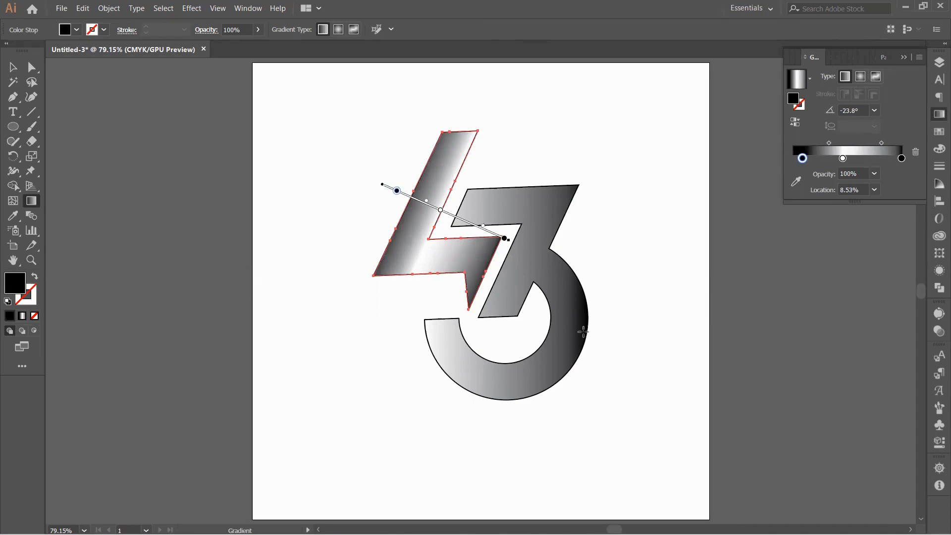
pyautogui.press('v')
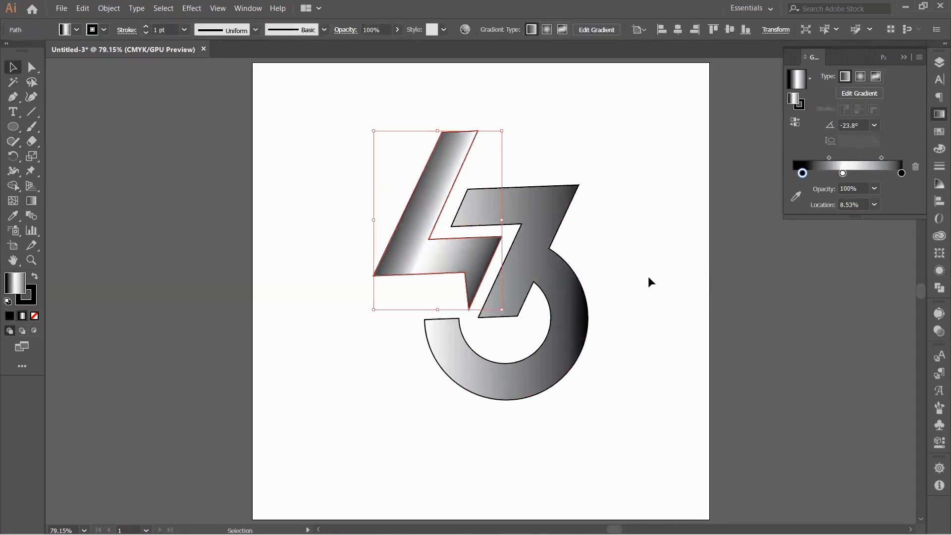
# Remove the black stroke from the 4 so that only its gradient fill remains
pyautogui.click(801, 105)
pyautogui.click(939, 131)
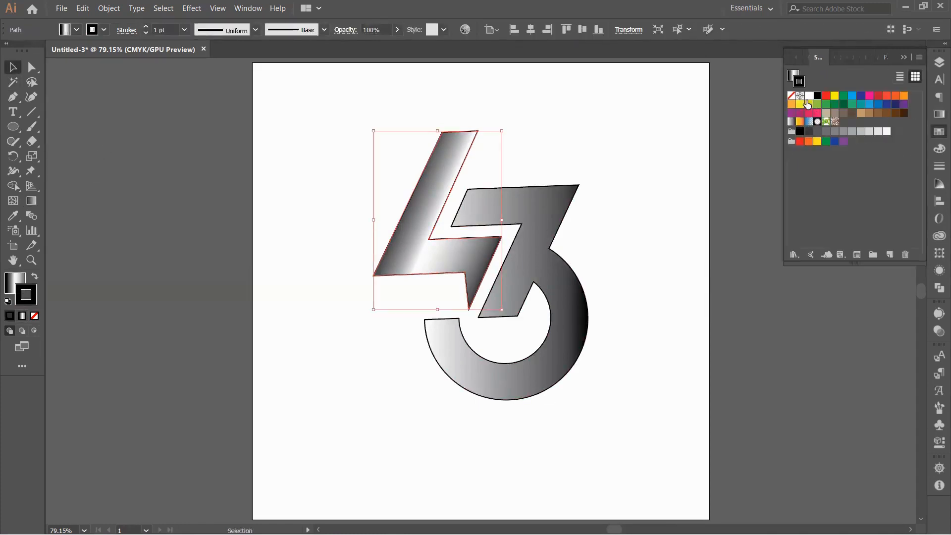
pyautogui.click(791, 96)
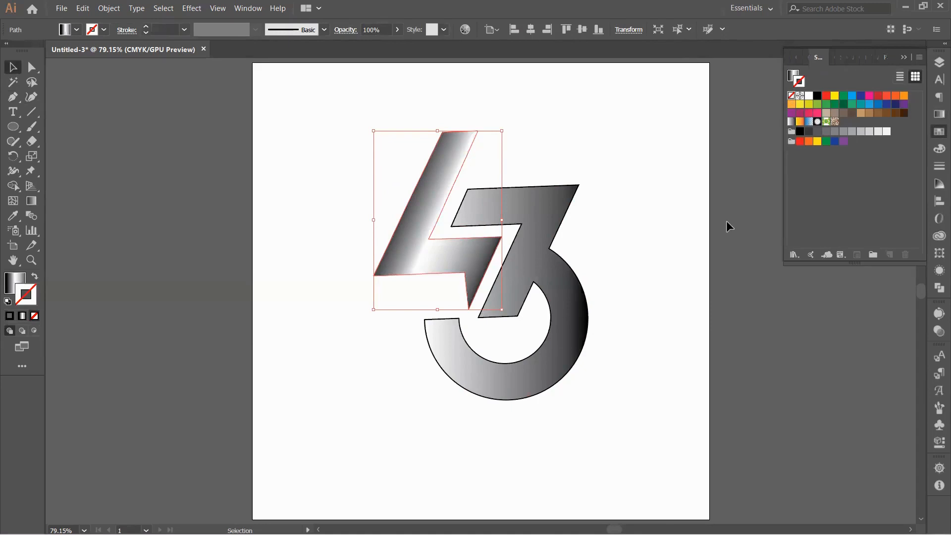
# Copy the 4's gradient fill and strokeless appearance onto the 3 with the Eyedropper
pyautogui.click(564, 317)
pyautogui.click(13, 215)
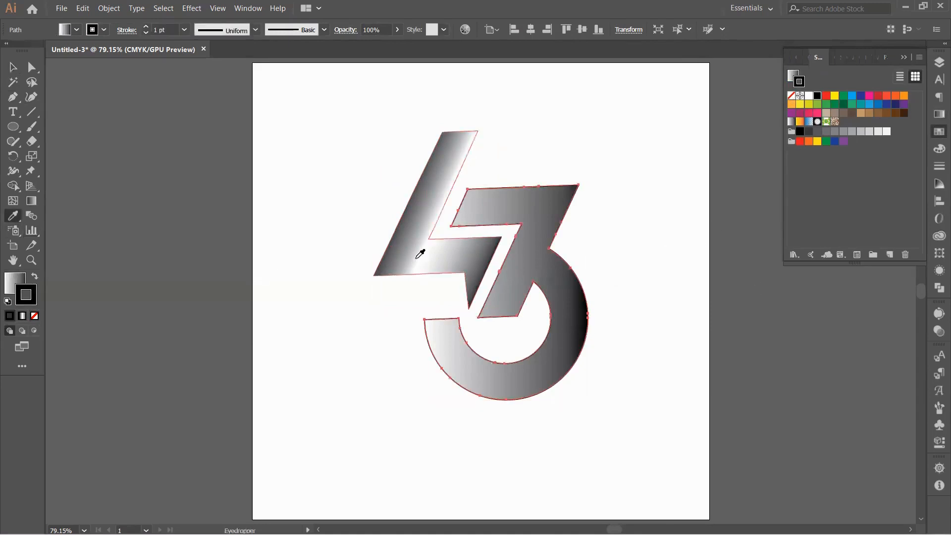
pyautogui.click(420, 251)
pyautogui.click(13, 66)
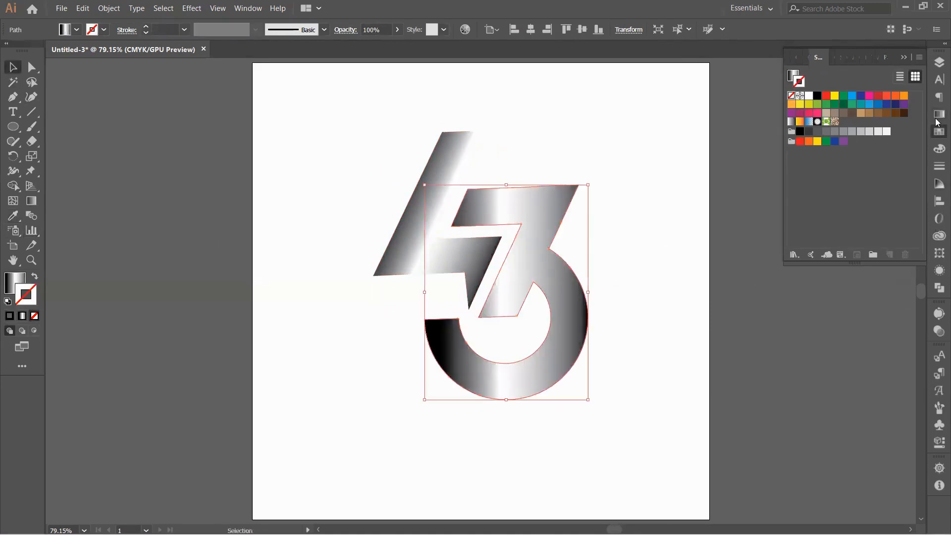
# Try deleting the first black stop from the 3's stroke gradient, and set the stroke to none
pyautogui.click(937, 121)
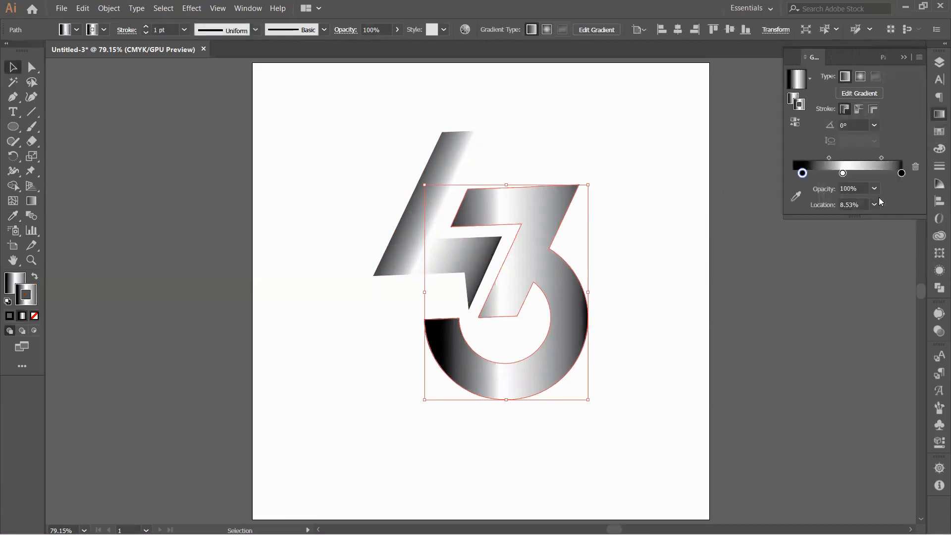
pyautogui.press('g')
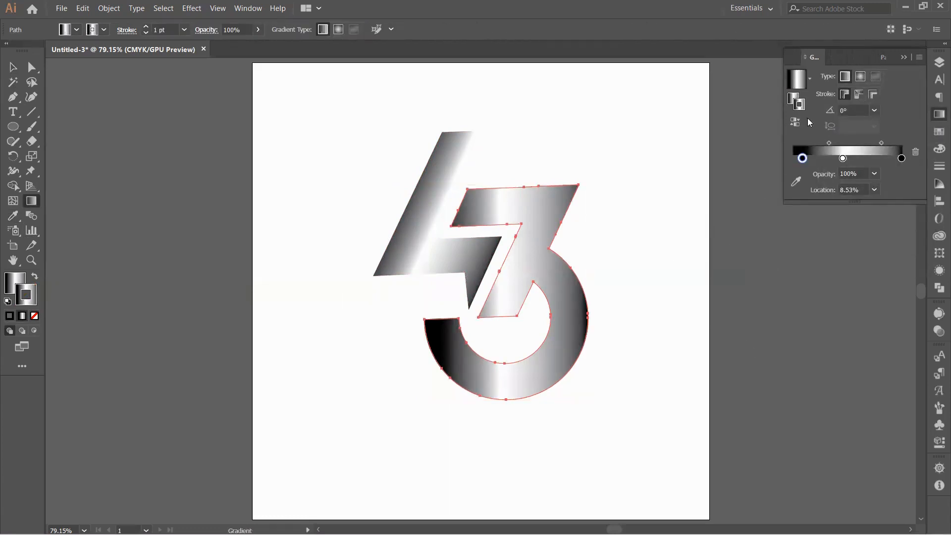
pyautogui.click(915, 152)
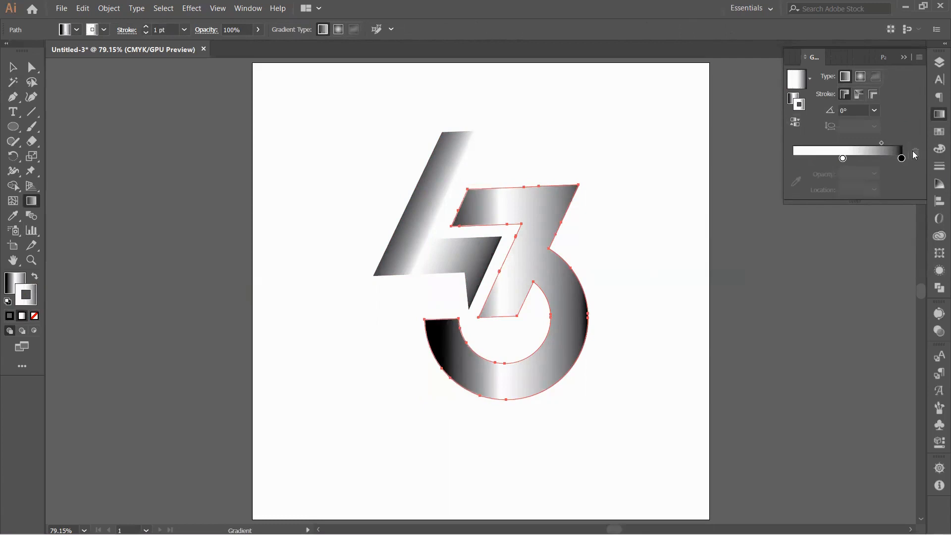
pyautogui.click(939, 131)
pyautogui.click(792, 96)
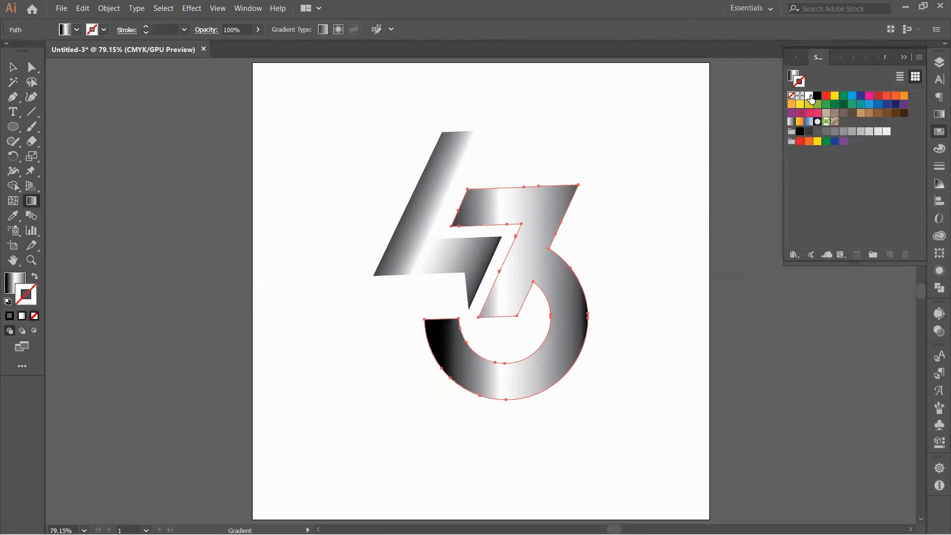
# Tilt the 3's fill gradient to about -24.6°, with the first black stop at 0% and the white stop at about 53.63%
pyautogui.press('x')
pyautogui.click(939, 114)
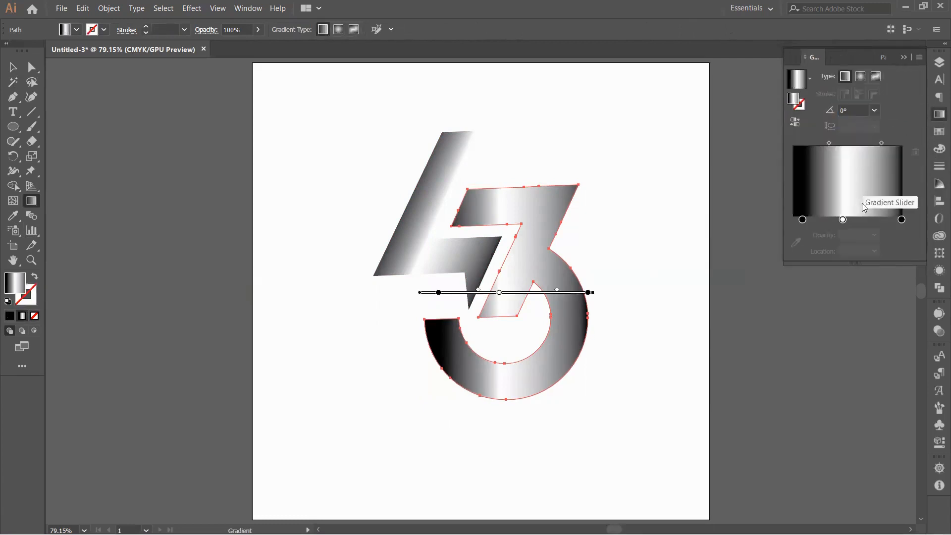
pyautogui.moveTo(438, 249)
pyautogui.mouseDown()
pyautogui.moveTo(583, 340)
pyautogui.moveTo(579, 374)
pyautogui.moveTo(592, 320)
pyautogui.mouseUp()
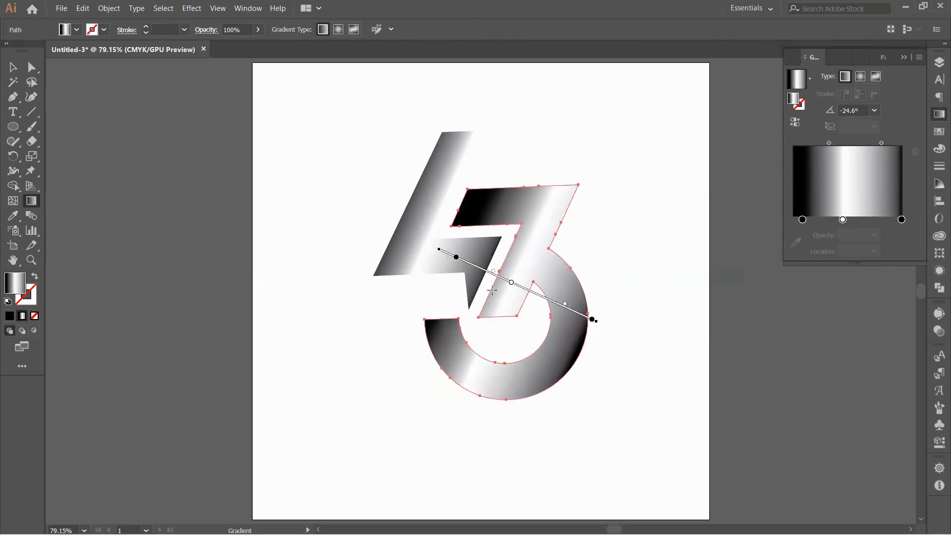
pyautogui.moveTo(455, 258); pyautogui.dragTo(442, 251)
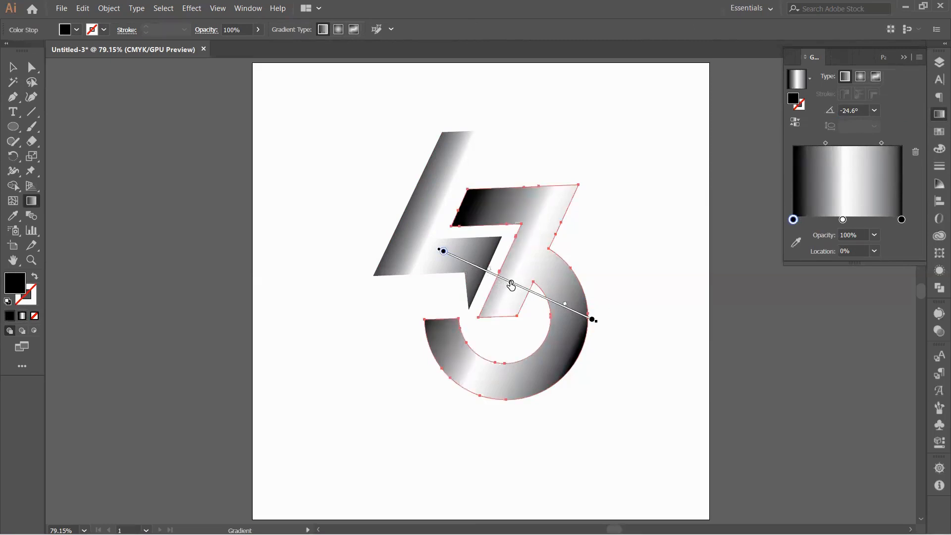
pyautogui.moveTo(511, 285); pyautogui.dragTo(523, 287)
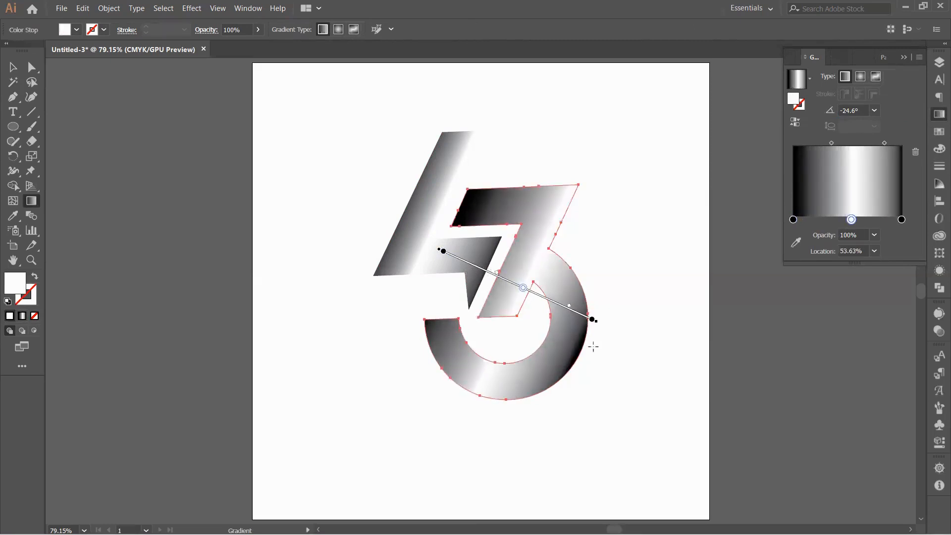
# Rearrange the 3's gradient with a black stop near the middle and a white stop at the end, and make the first stop white
pyautogui.moveTo(592, 321)
pyautogui.mouseDown()
pyautogui.moveTo(530, 291)
pyautogui.moveTo(591, 319)
pyautogui.mouseUp()
pyautogui.moveTo(794, 219); pyautogui.dragTo(793, 219)
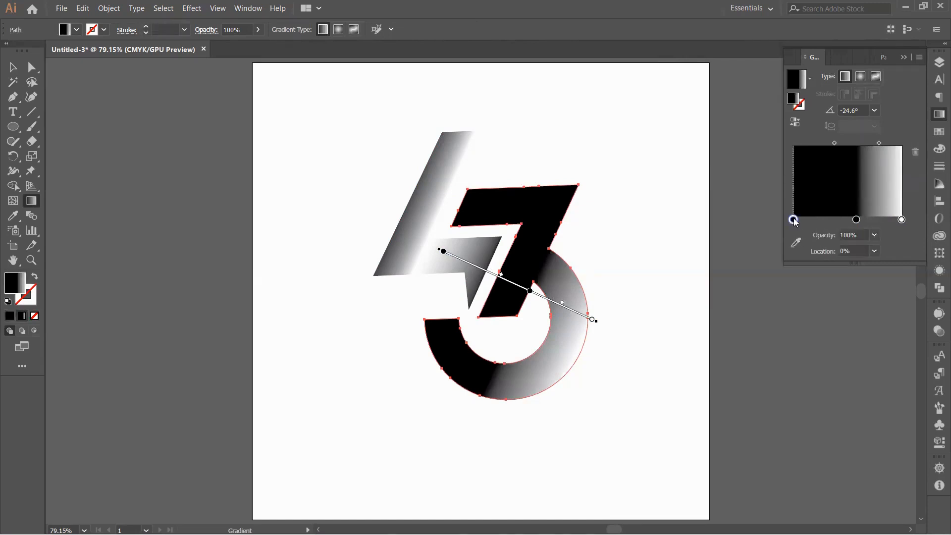
pyautogui.doubleClick(792, 219)
pyautogui.click(760, 258)
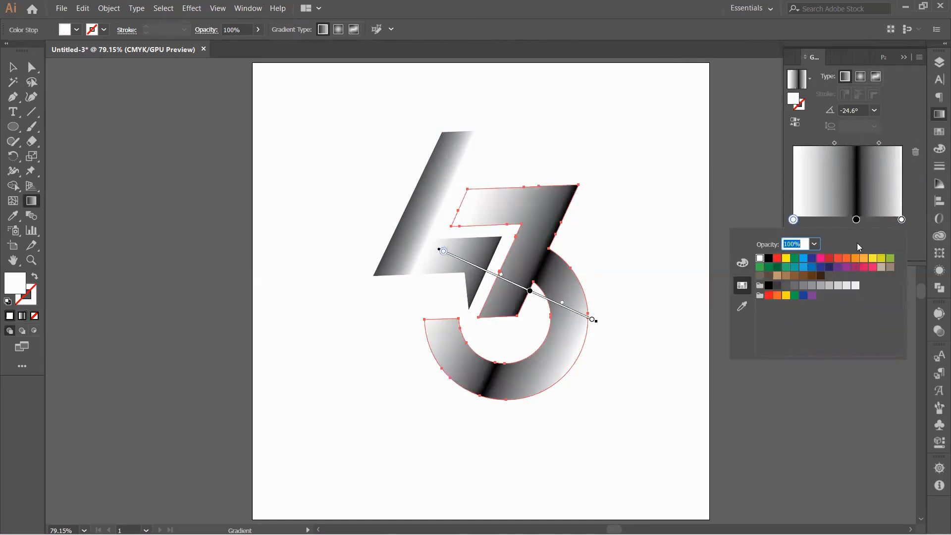
# Move the 3's gradient midpoints away from the black stop, and undo the removal of the end white stop
pyautogui.click(563, 304)
pyautogui.moveTo(562, 305); pyautogui.dragTo(575, 313)
pyautogui.moveTo(501, 277); pyautogui.dragTo(478, 265)
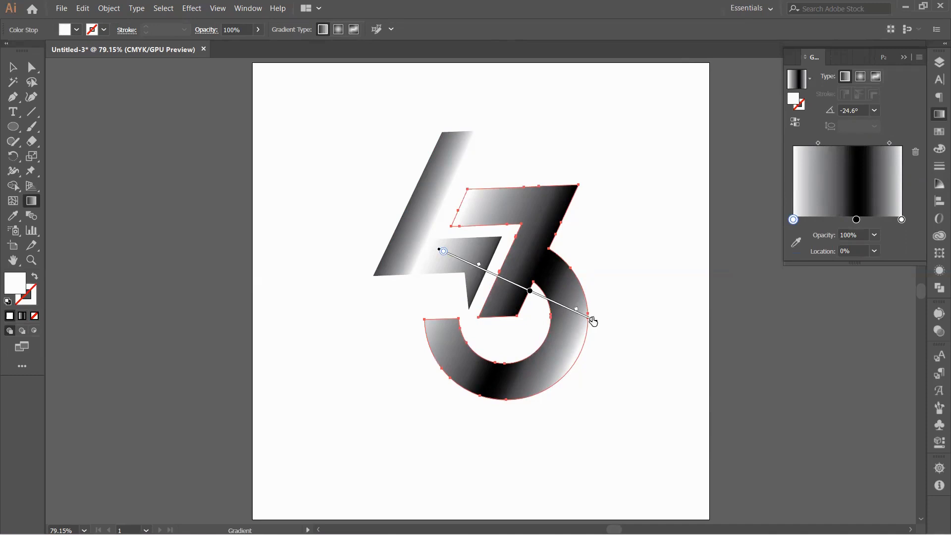
pyautogui.moveTo(575, 311)
pyautogui.mouseDown()
pyautogui.moveTo(618, 340)
pyautogui.moveTo(600, 325)
pyautogui.mouseUp()
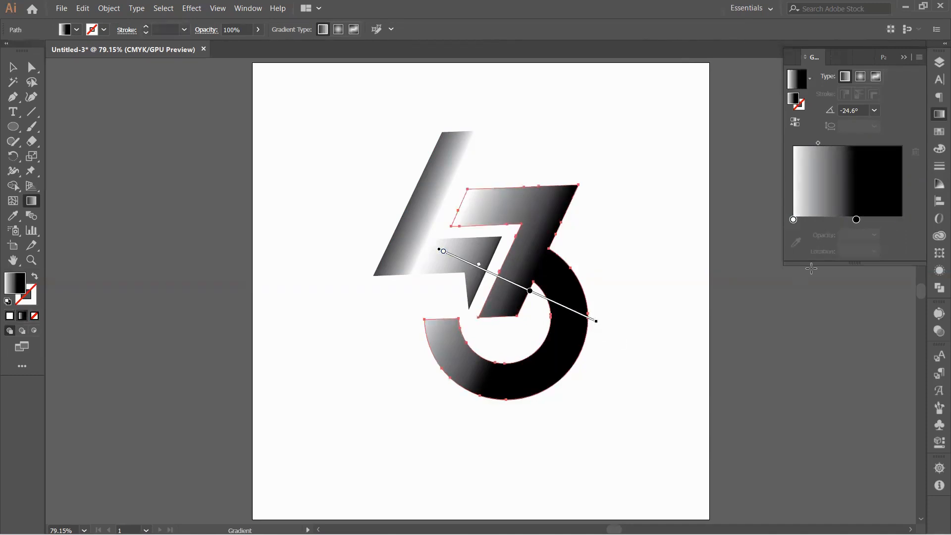
pyautogui.hotkey('ctrl', 'z')
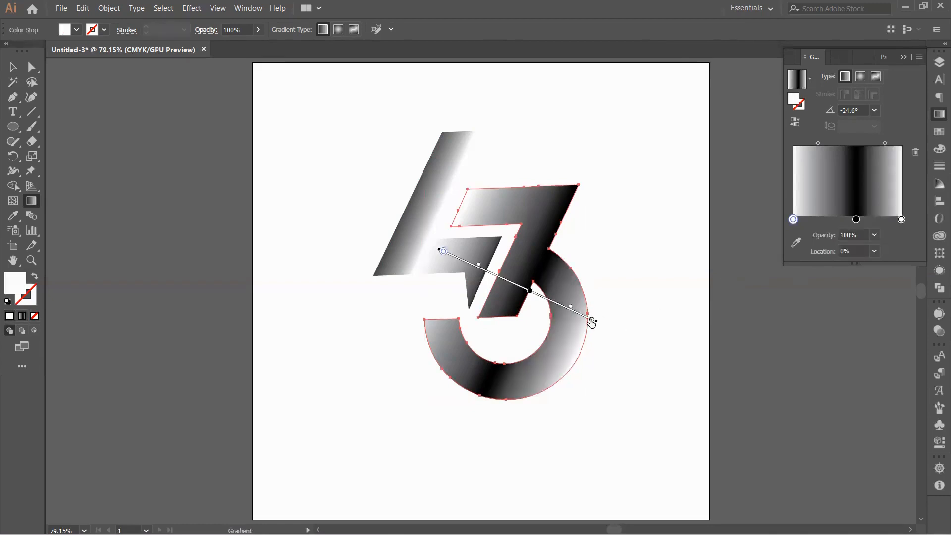
# Set the 3's end white stop to 100% and the black stop to about 53.45%, moving the first midpoint toward the start
pyautogui.moveTo(591, 322); pyautogui.dragTo(563, 306)
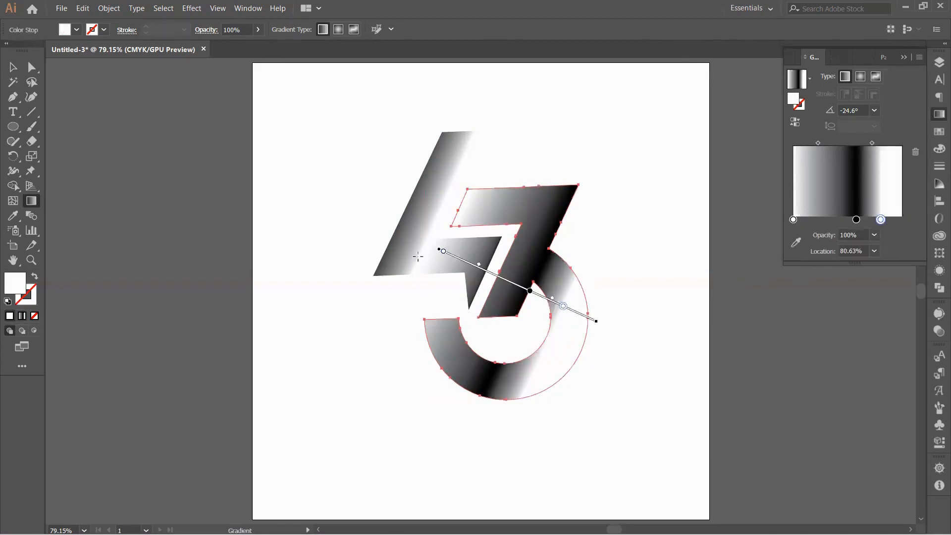
pyautogui.moveTo(437, 247)
pyautogui.mouseDown()
pyautogui.moveTo(419, 239)
pyautogui.moveTo(441, 250)
pyautogui.mouseUp()
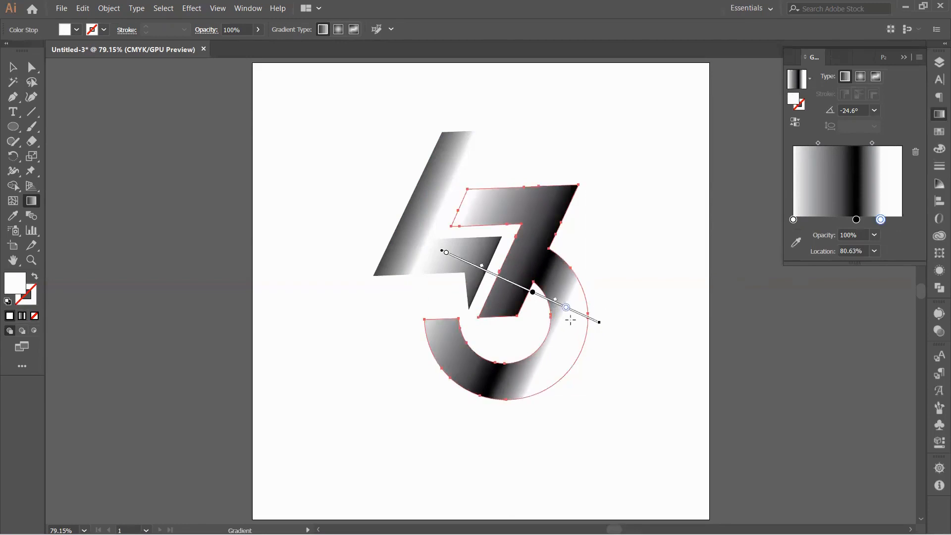
pyautogui.moveTo(565, 309)
pyautogui.mouseDown()
pyautogui.moveTo(600, 340)
pyautogui.moveTo(595, 321)
pyautogui.mouseUp()
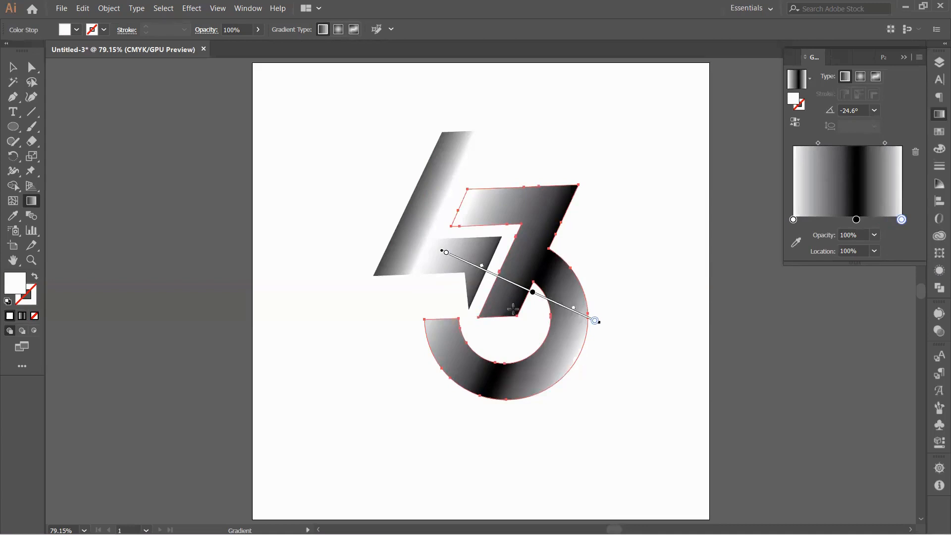
pyautogui.moveTo(532, 292)
pyautogui.mouseDown()
pyautogui.moveTo(517, 283)
pyautogui.moveTo(586, 315)
pyautogui.mouseUp()
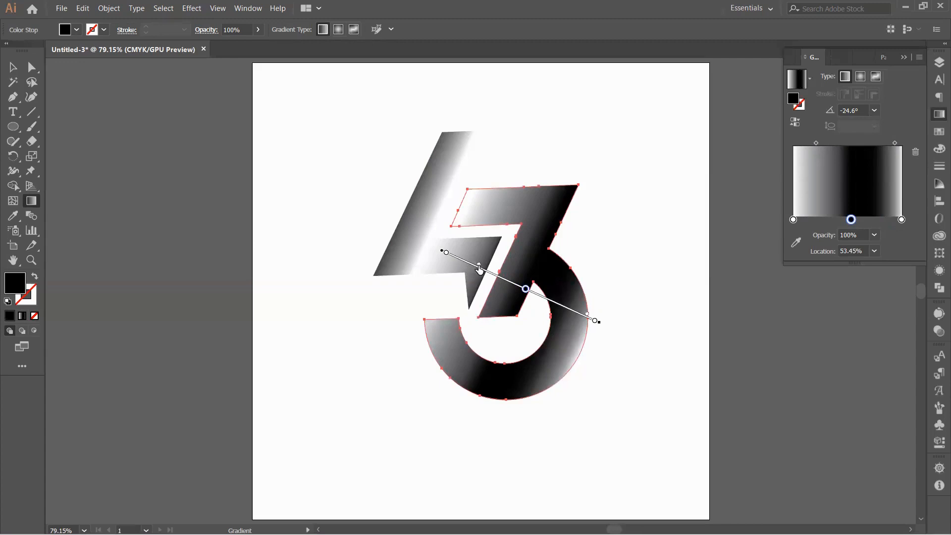
pyautogui.moveTo(478, 265)
pyautogui.mouseDown()
pyautogui.moveTo(453, 253)
pyautogui.moveTo(470, 260)
pyautogui.mouseUp()
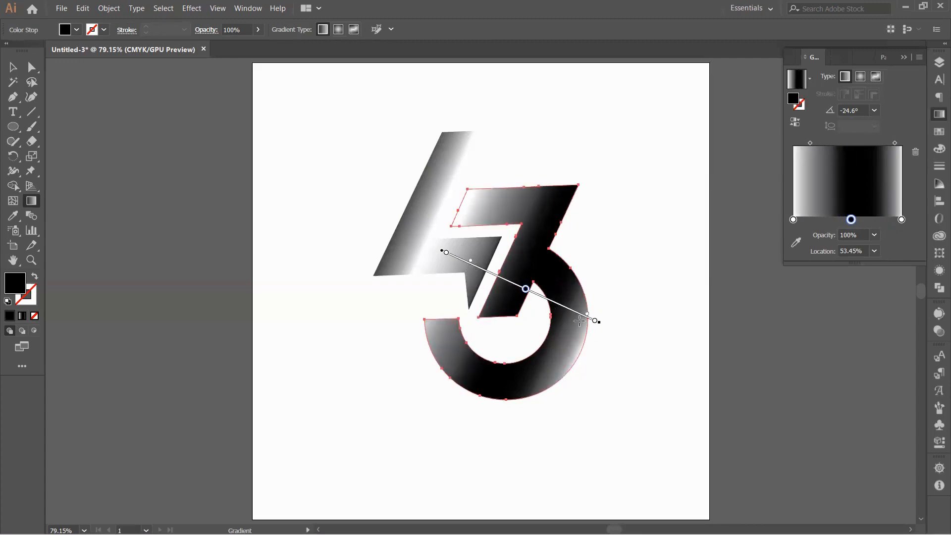
# Remove the end white stop from the 3's gradient, keeping the original direction after trying the reversed one
pyautogui.click(795, 122)
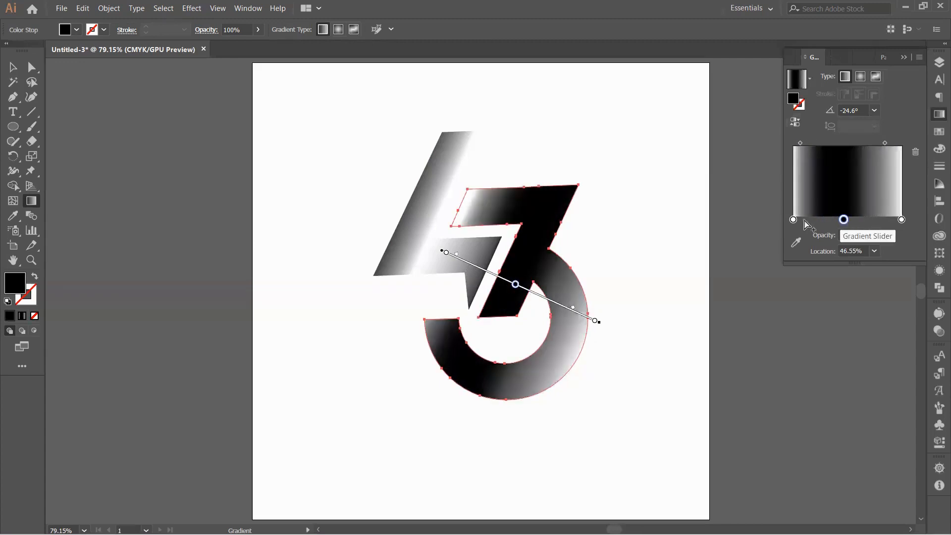
pyautogui.click(793, 219)
pyautogui.moveTo(793, 220); pyautogui.dragTo(795, 268)
pyautogui.click(795, 123)
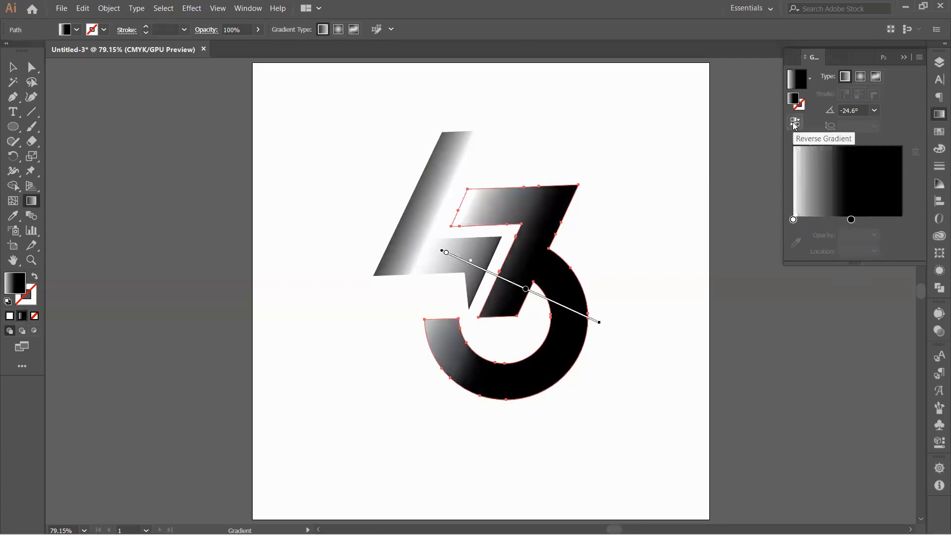
# Move the 3's black gradient stop to about 81.01% and shift the midpoint slightly toward it
pyautogui.moveTo(850, 220); pyautogui.dragTo(870, 219)
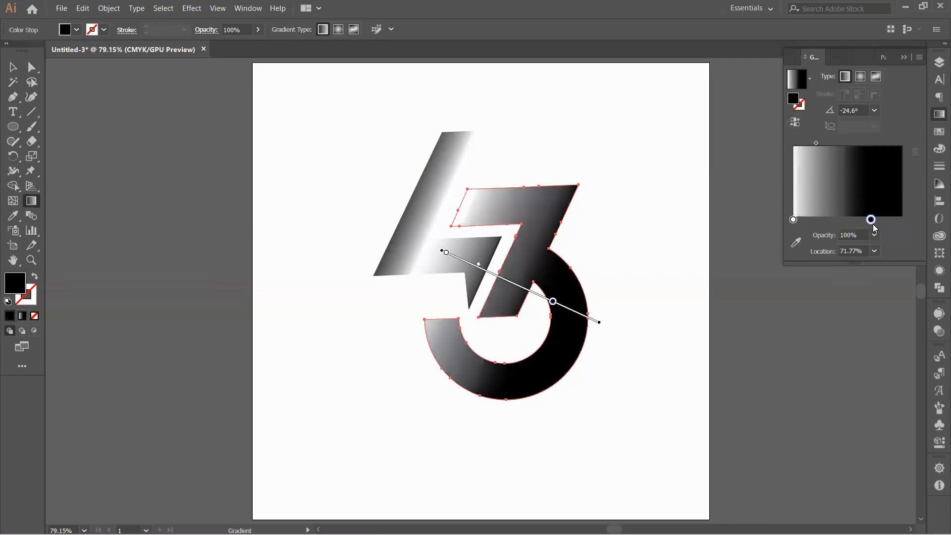
pyautogui.moveTo(553, 301); pyautogui.dragTo(566, 307)
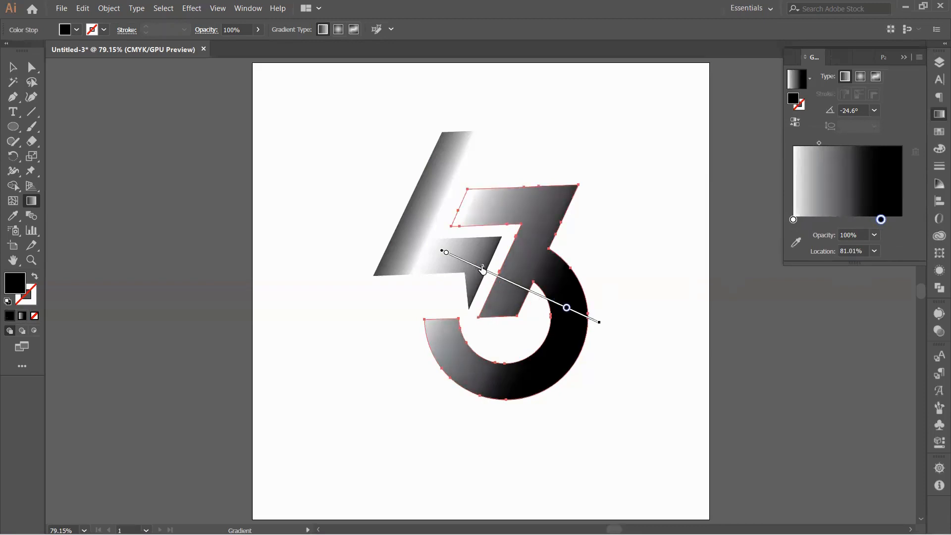
pyautogui.moveTo(482, 269)
pyautogui.mouseDown()
pyautogui.moveTo(500, 284)
pyautogui.moveTo(487, 268)
pyautogui.mouseUp()
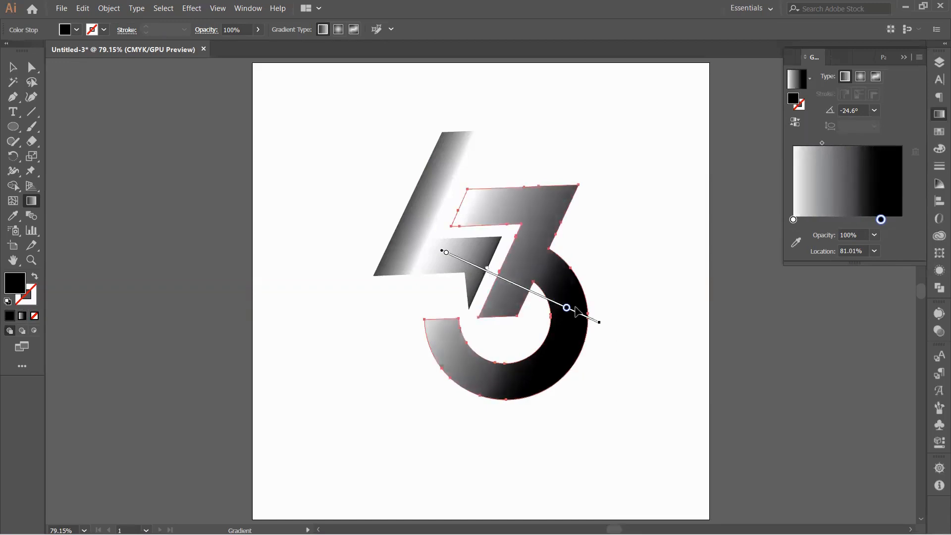
# Select the 4 and lower the opacity of its white gradient stop to about 75%
pyautogui.click(13, 67)
pyautogui.click(421, 222)
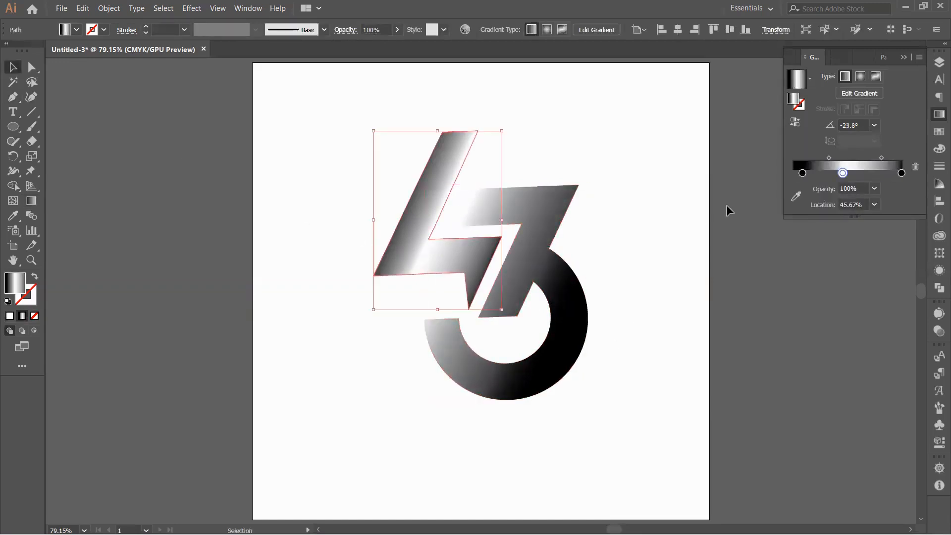
pyautogui.scroll(-6, 853, 190)
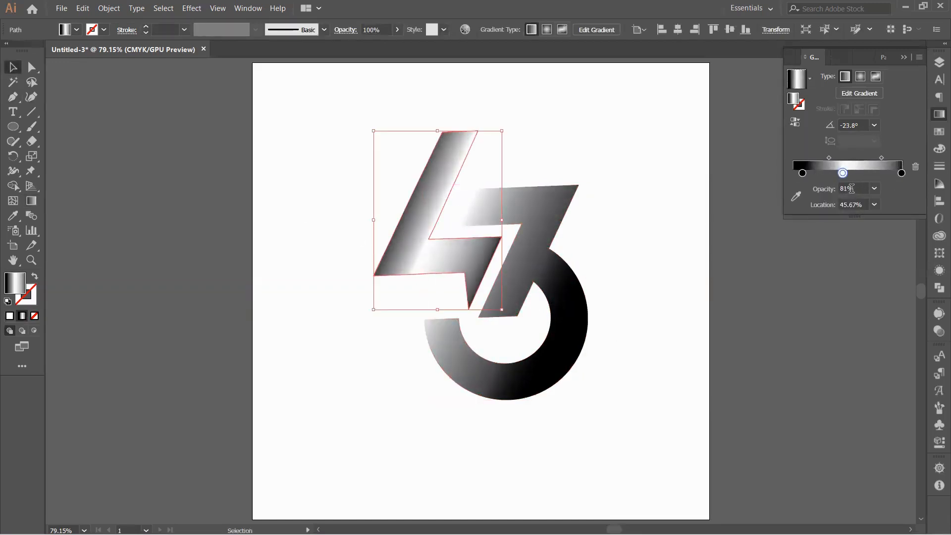
pyautogui.scroll(-20, 851, 188)
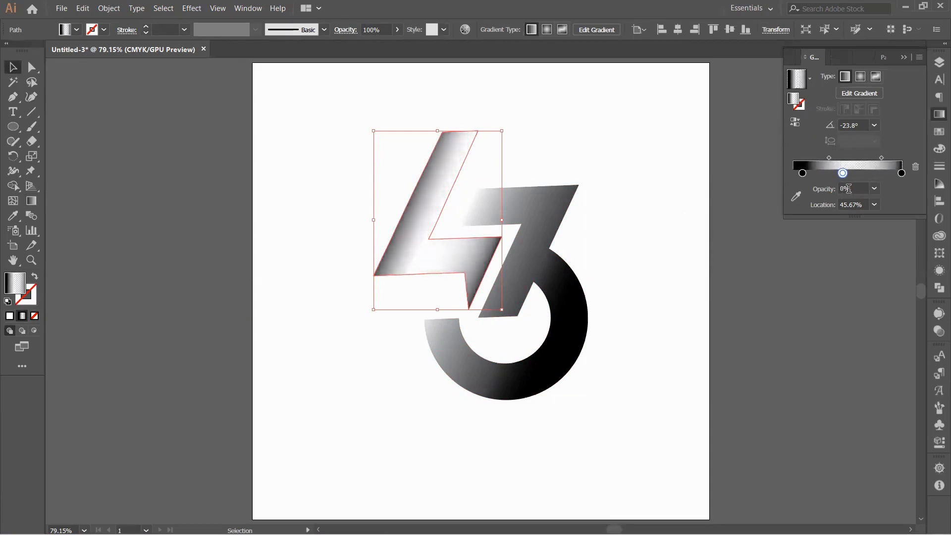
pyautogui.scroll(15, 847, 187)
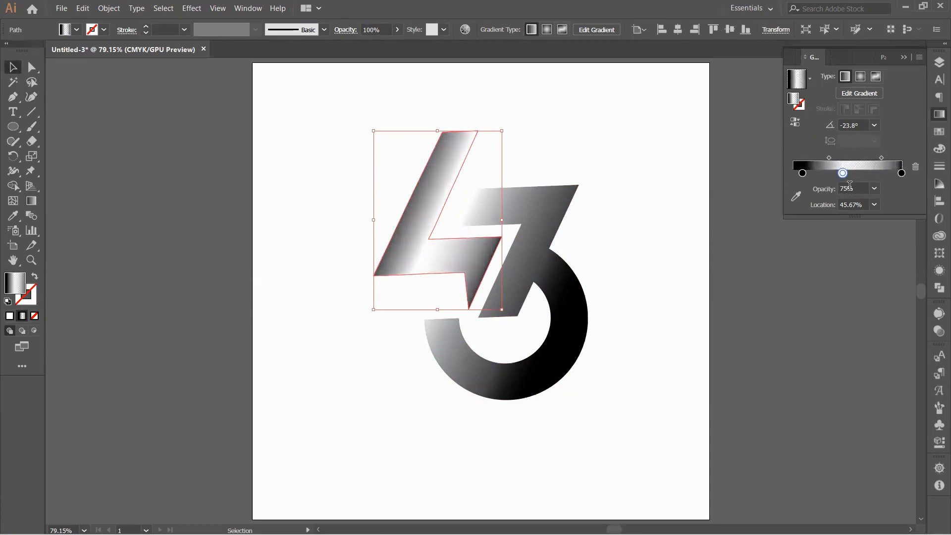
# Move the 4's first black stop to 0%, and set the white stop to 43% opacity at about 46.56%
pyautogui.moveTo(881, 158); pyautogui.dragTo(887, 159)
pyautogui.moveTo(802, 172); pyautogui.dragTo(792, 172)
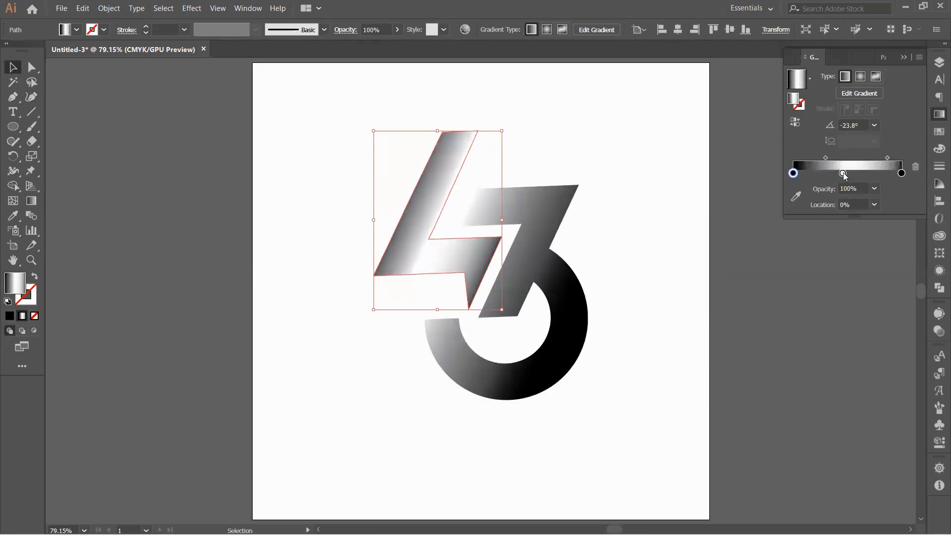
pyautogui.click(842, 173)
pyautogui.scroll(-10, 849, 188)
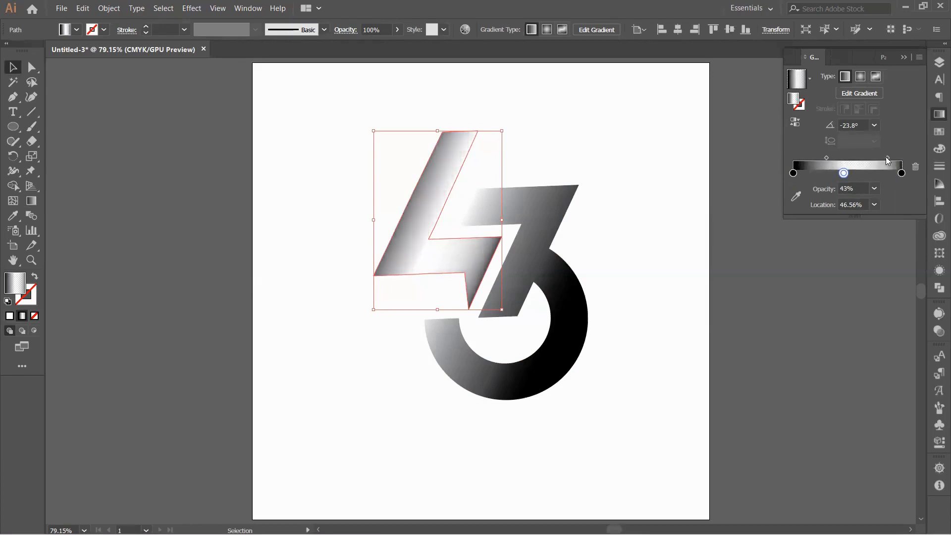
# Move the 4's second gradient midpoint toward the white stop, and the first black stop to about 19.72% with 99% opacity
pyautogui.moveTo(886, 157); pyautogui.dragTo(864, 158)
pyautogui.moveTo(799, 174); pyautogui.dragTo(805, 176)
pyautogui.click(792, 172)
pyautogui.click(915, 167)
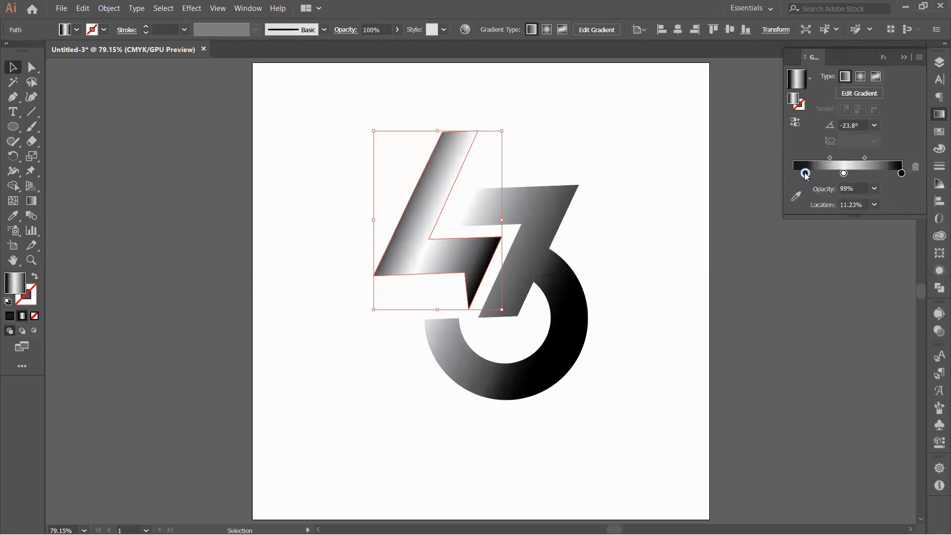
pyautogui.moveTo(805, 174); pyautogui.dragTo(814, 173)
pyautogui.press('g')
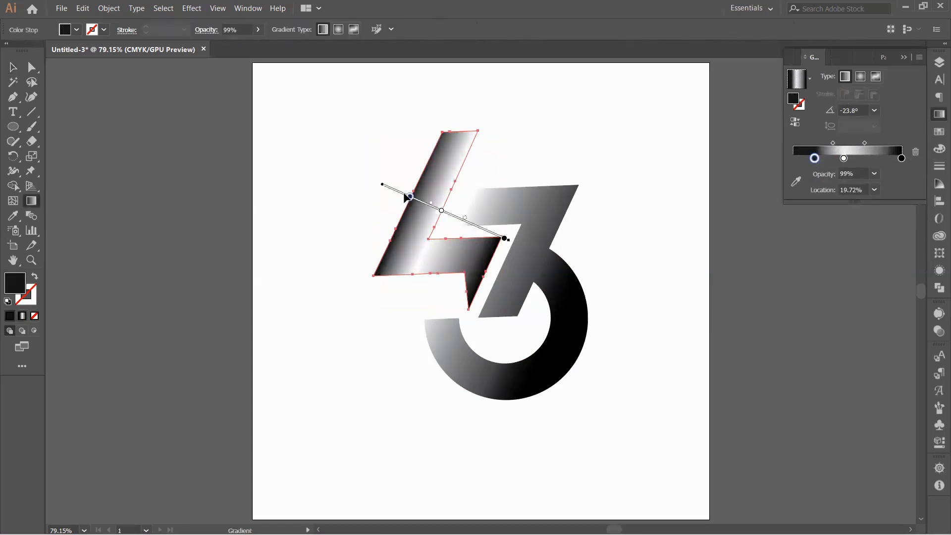
# Move the 4's first black gradient stop to about 6.73% and fine-tune both midpoints, bringing the second slightly closer to the white stop
pyautogui.moveTo(410, 200)
pyautogui.mouseDown()
pyautogui.moveTo(439, 206)
pyautogui.moveTo(395, 190)
pyautogui.mouseUp()
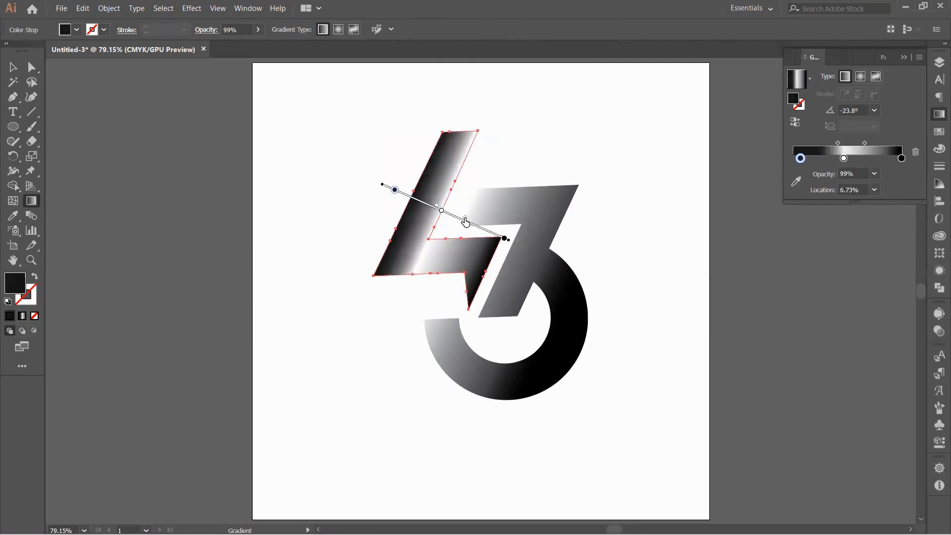
pyautogui.moveTo(466, 222)
pyautogui.mouseDown()
pyautogui.moveTo(453, 219)
pyautogui.moveTo(471, 224)
pyautogui.mouseUp()
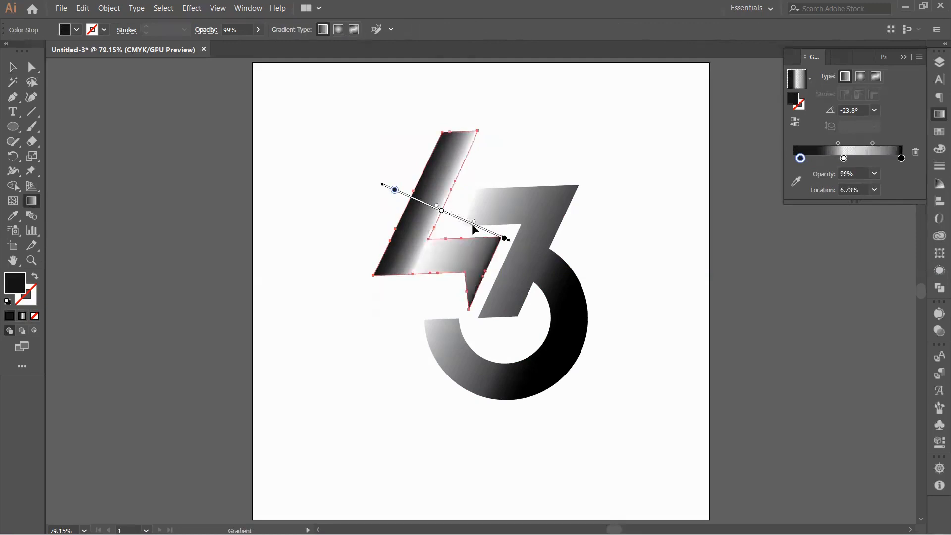
pyautogui.click(438, 209)
pyautogui.moveTo(431, 205)
pyautogui.mouseDown()
pyautogui.moveTo(466, 222)
pyautogui.moveTo(459, 223)
pyautogui.mouseUp()
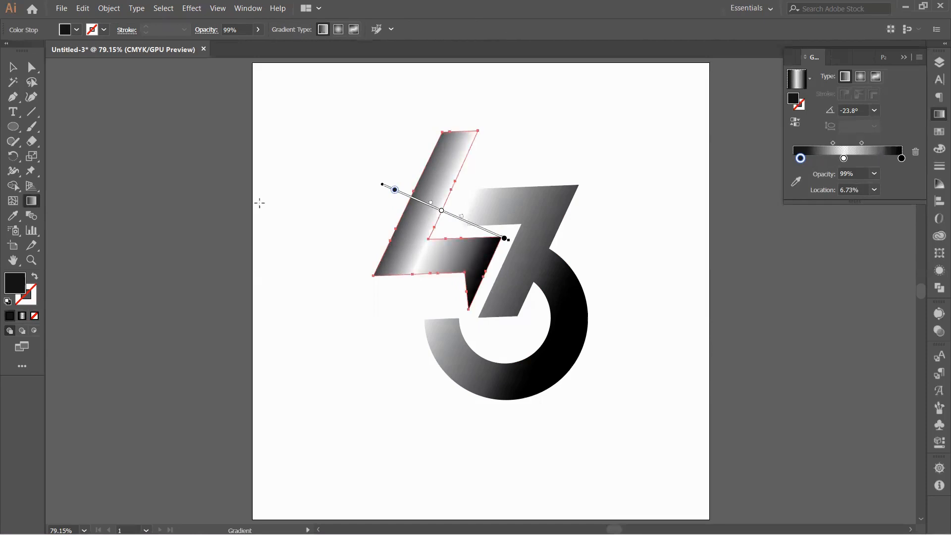
pyautogui.press('v')
pyautogui.click(384, 383)
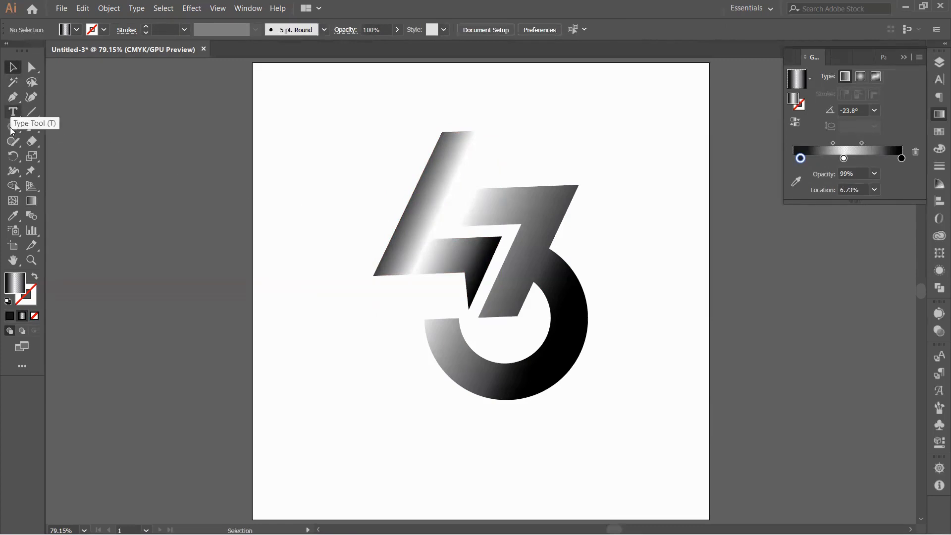
# Add a new layer beneath the artwork and draw a rectangle on it covering the whole artboard
pyautogui.moveTo(13, 127); pyautogui.dragTo(55, 127)
pyautogui.click(938, 63)
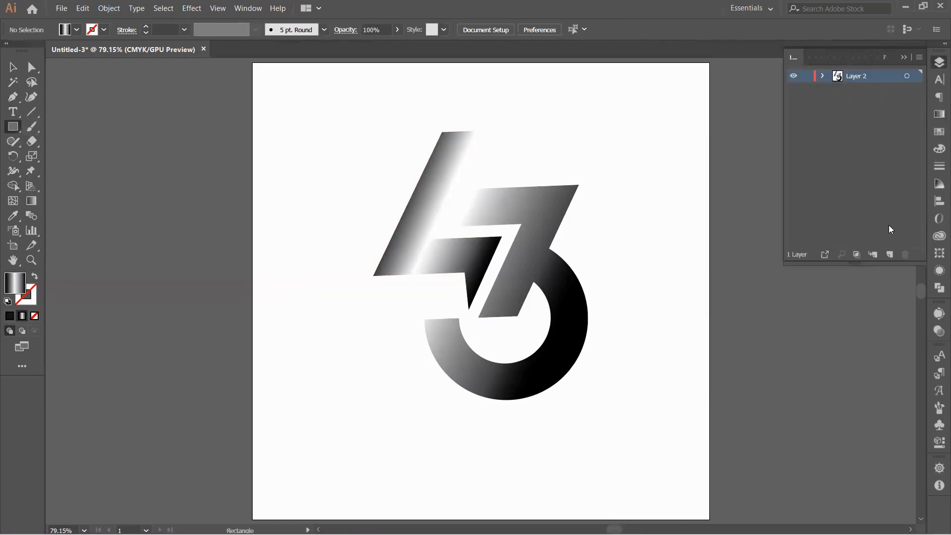
pyautogui.click(889, 254)
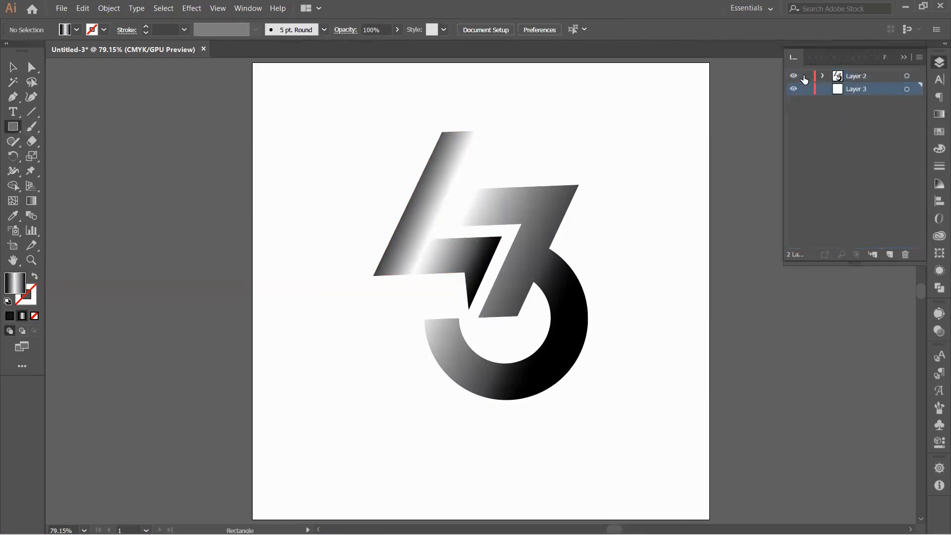
pyautogui.click(900, 60)
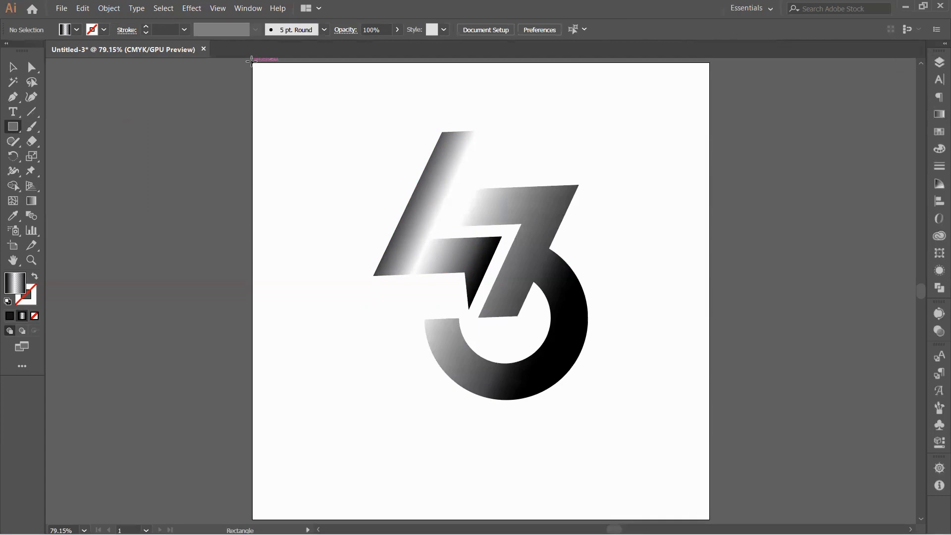
pyautogui.moveTo(253, 62); pyautogui.dragTo(709, 519)
# Try white, blue, dark navy, green, black and red swatches as fills for the background rectangle
pyautogui.click(937, 132)
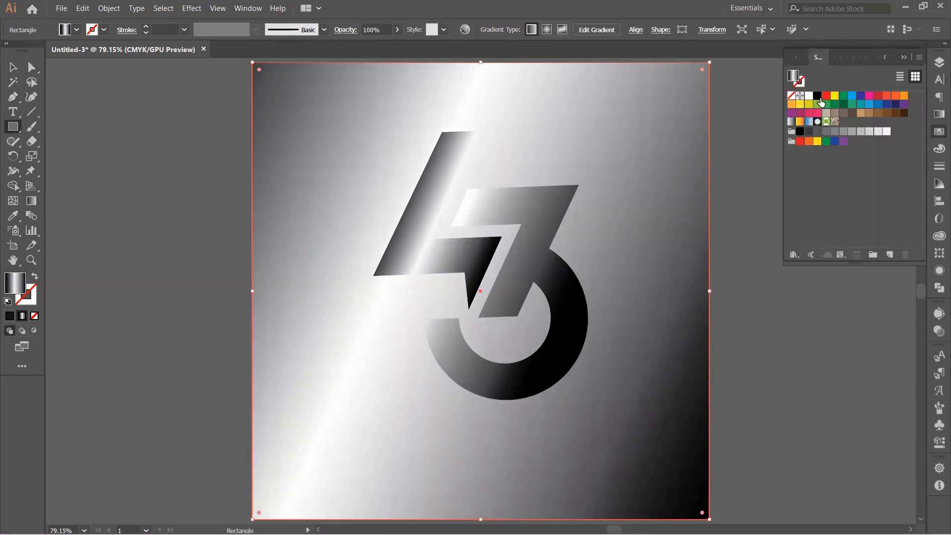
pyautogui.click(817, 96)
pyautogui.click(809, 96)
pyautogui.click(861, 96)
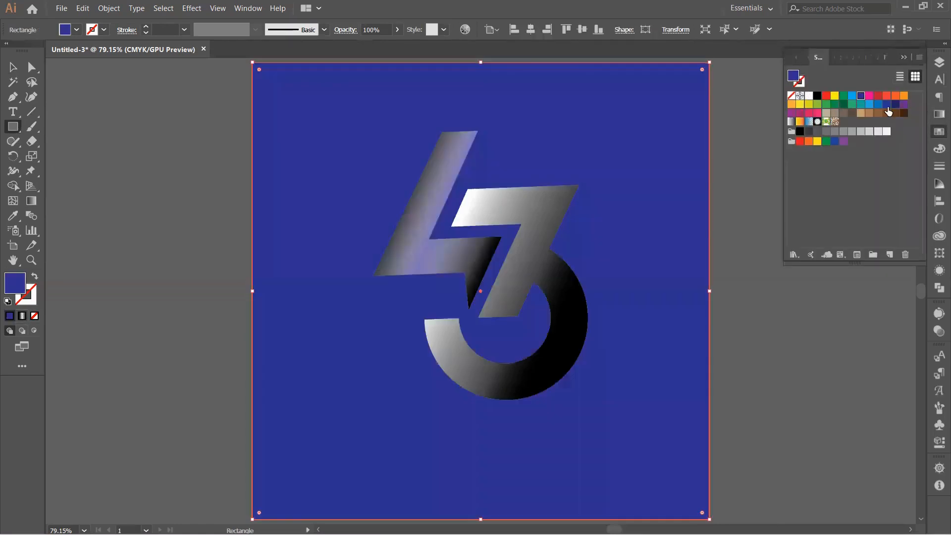
pyautogui.click(896, 105)
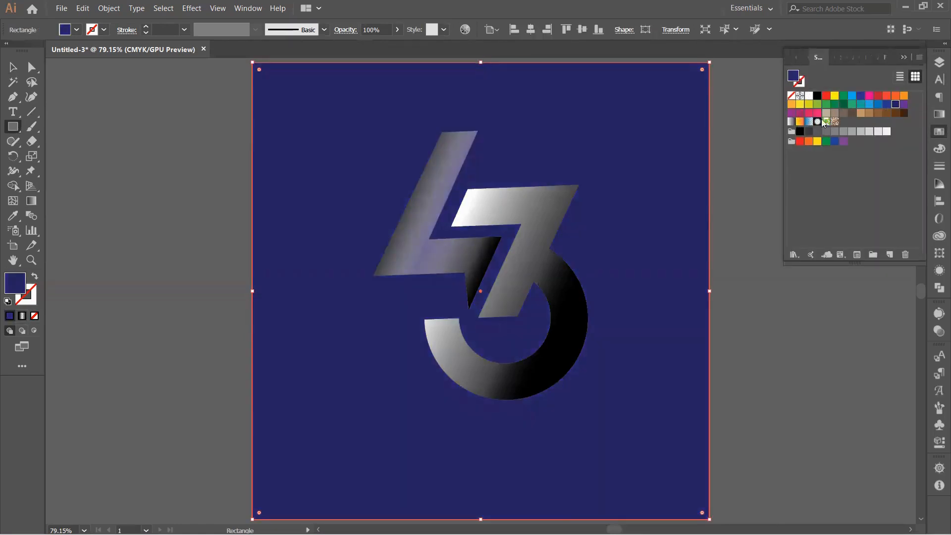
pyautogui.click(791, 113)
pyautogui.click(791, 105)
pyautogui.click(843, 105)
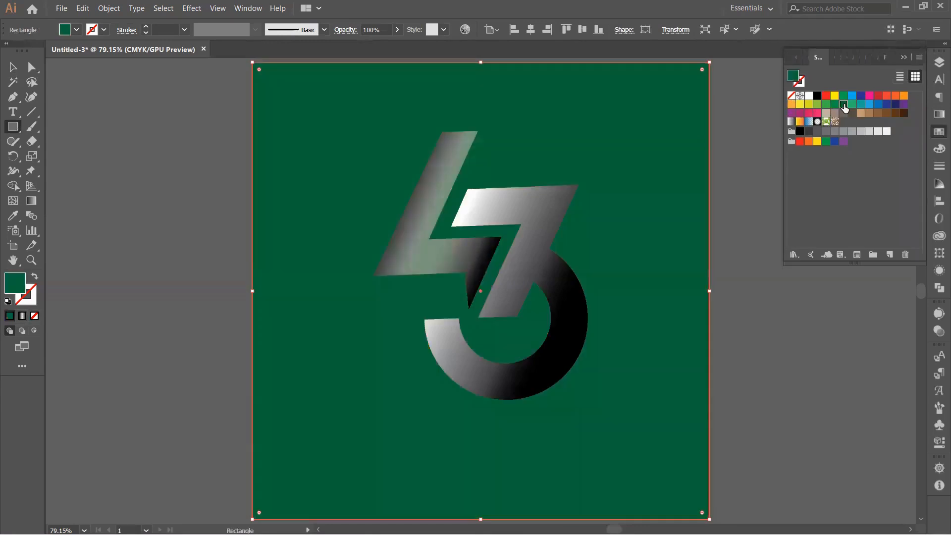
pyautogui.click(816, 96)
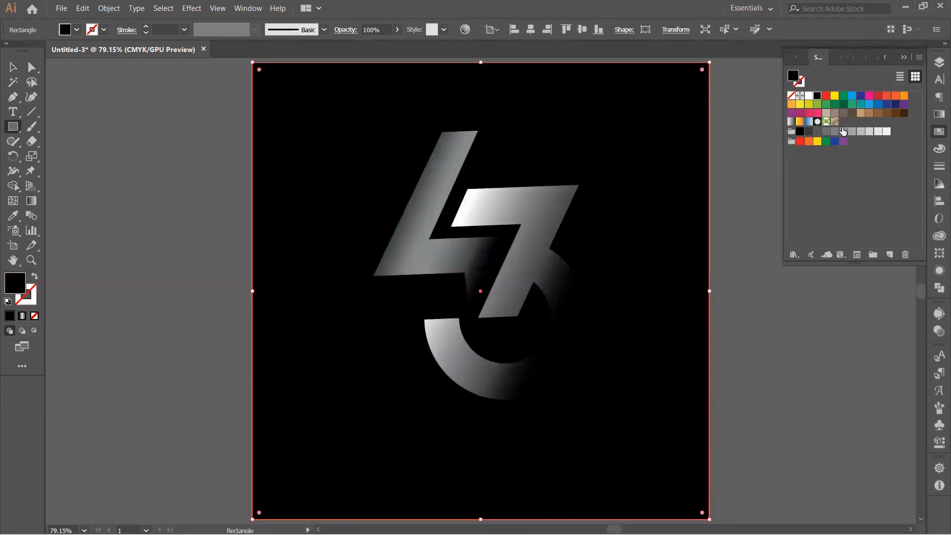
pyautogui.click(825, 96)
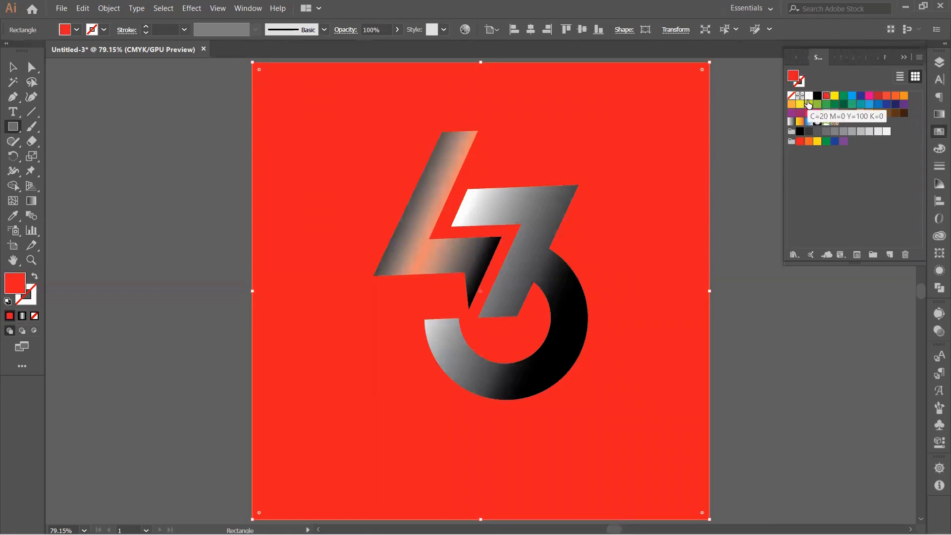
# Fill the background rectangle with black, then lock Layer 3 and make Layer 2 the active layer
pyautogui.click(817, 96)
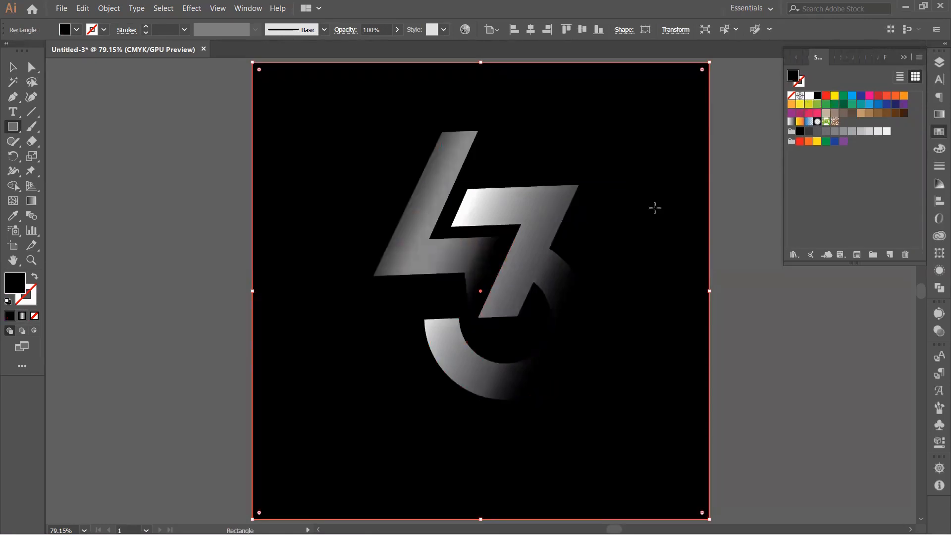
pyautogui.press('v')
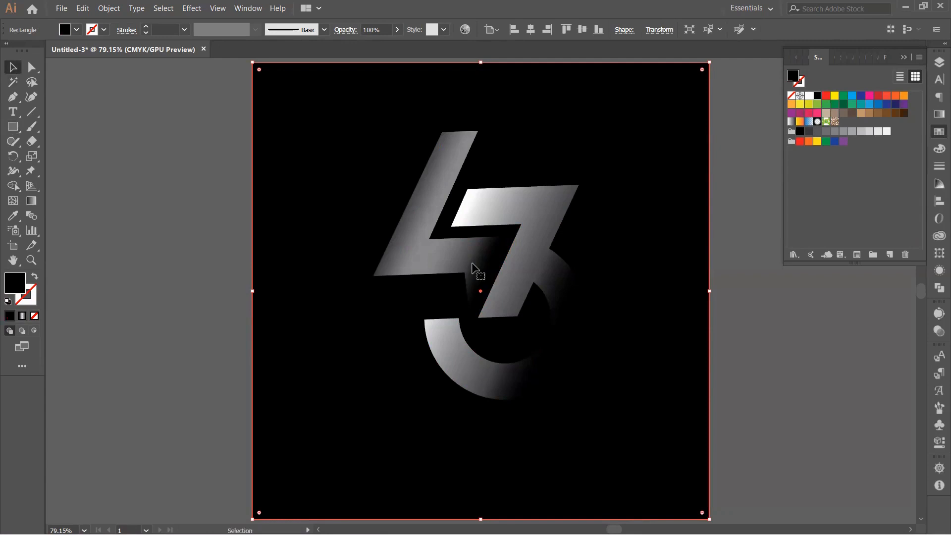
pyautogui.click(938, 64)
pyautogui.click(806, 89)
pyautogui.click(860, 79)
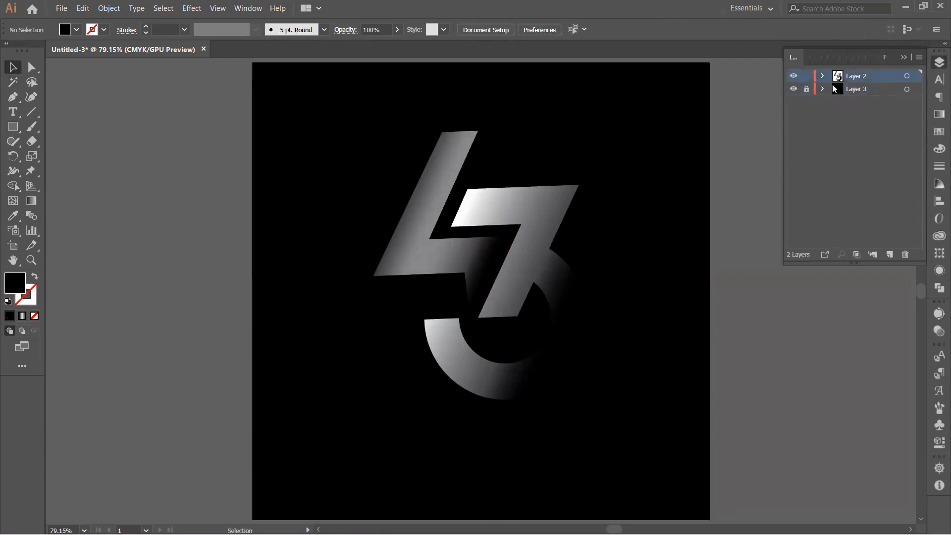
# Select the 4 and set its white gradient stop to about 48.35% location with 100% opacity
pyautogui.click(450, 269)
pyautogui.click(937, 116)
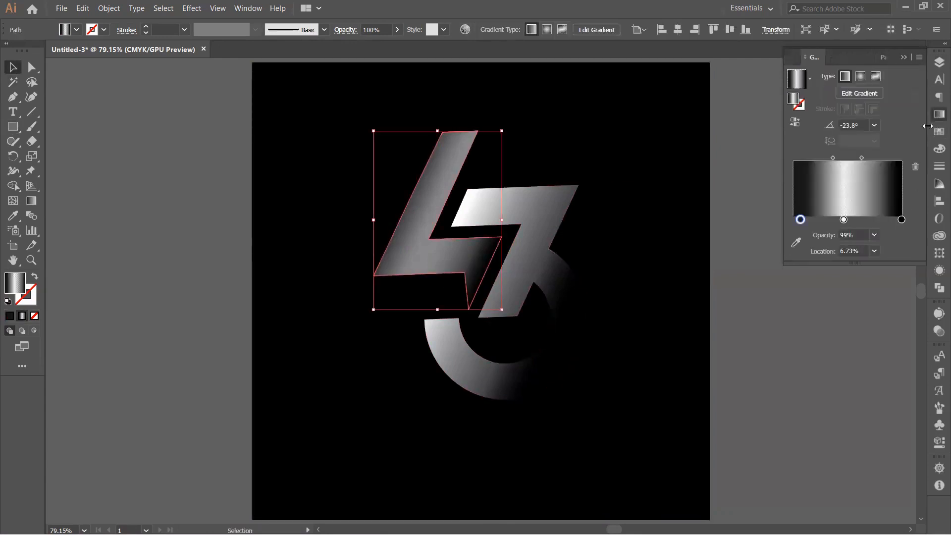
pyautogui.click(844, 220)
pyautogui.moveTo(845, 220); pyautogui.dragTo(846, 220)
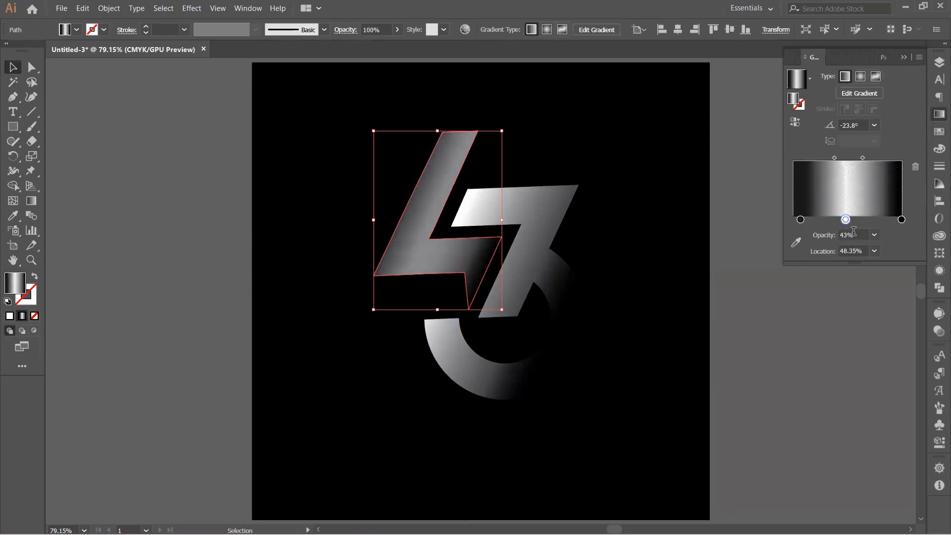
pyautogui.scroll(6, 849, 232)
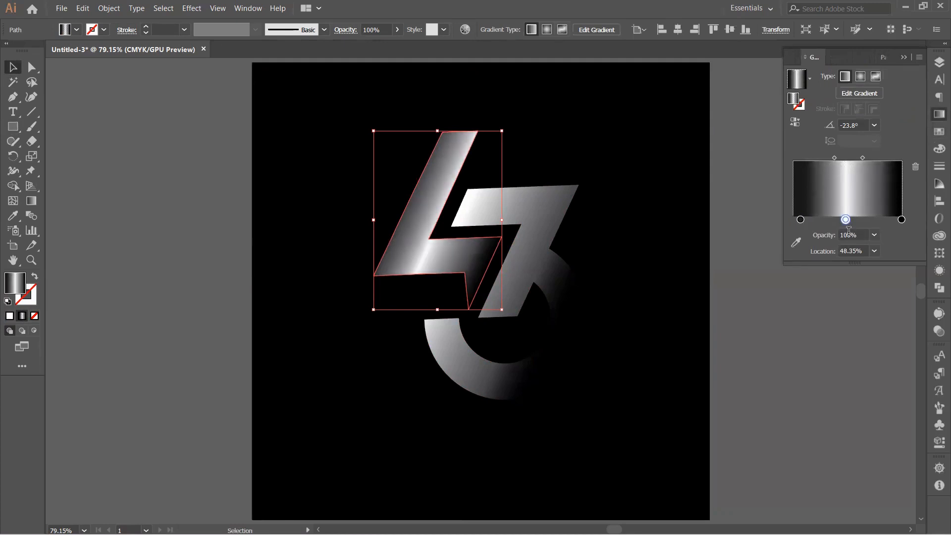
# Reverse the direction of the 3's gradient
pyautogui.click(574, 364)
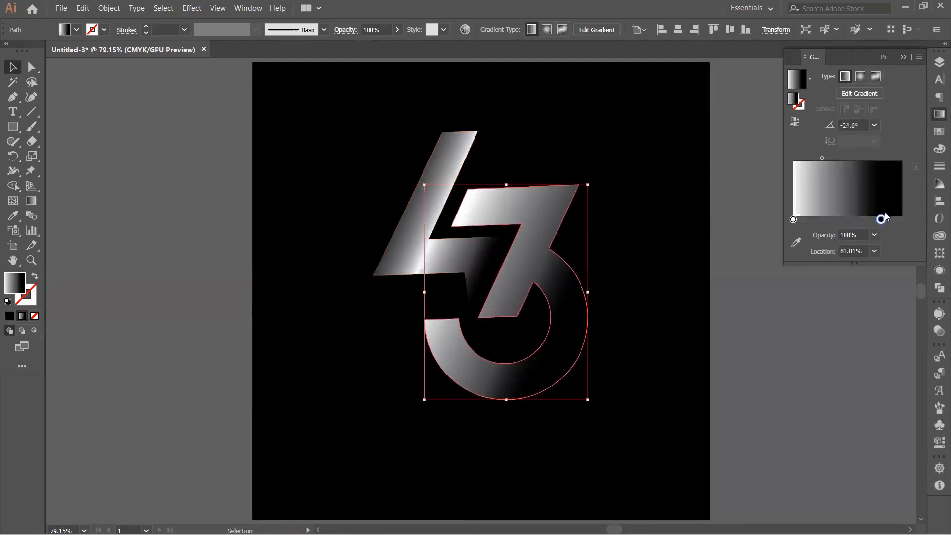
pyautogui.click(795, 123)
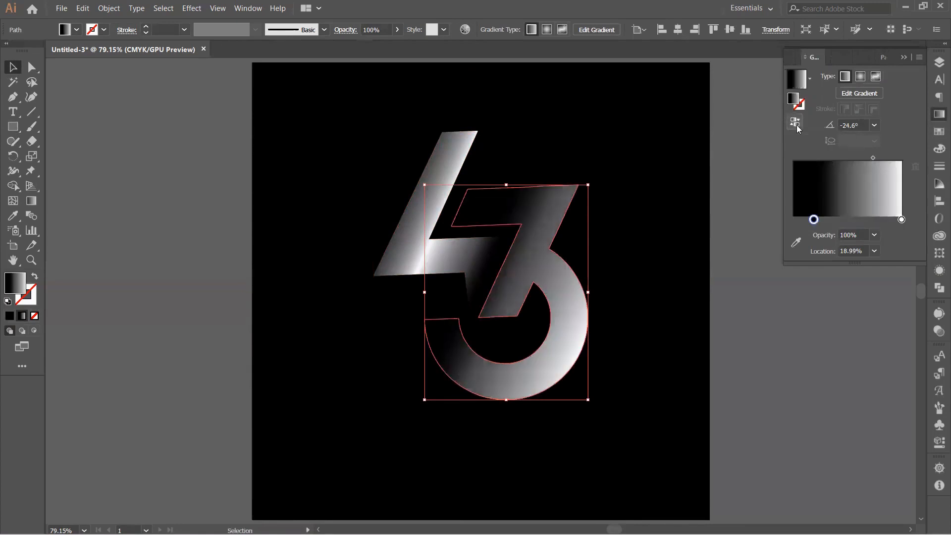
pyautogui.click(622, 307)
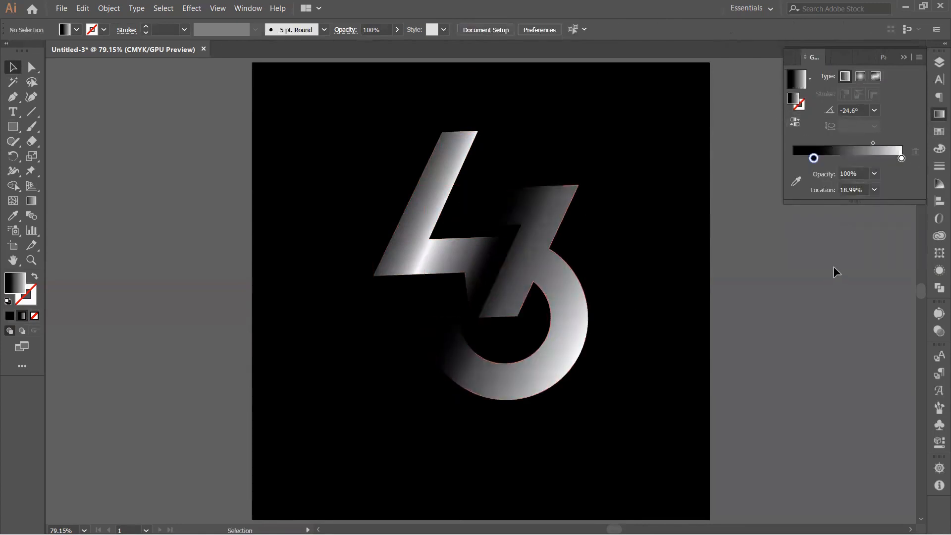
# Shift the 3's black gradient stop closer to the start and set the midpoint to about 74.75%
pyautogui.click(586, 317)
pyautogui.moveTo(813, 172); pyautogui.dragTo(798, 173)
pyautogui.moveTo(866, 157); pyautogui.dragTo(874, 157)
pyautogui.click(667, 332)
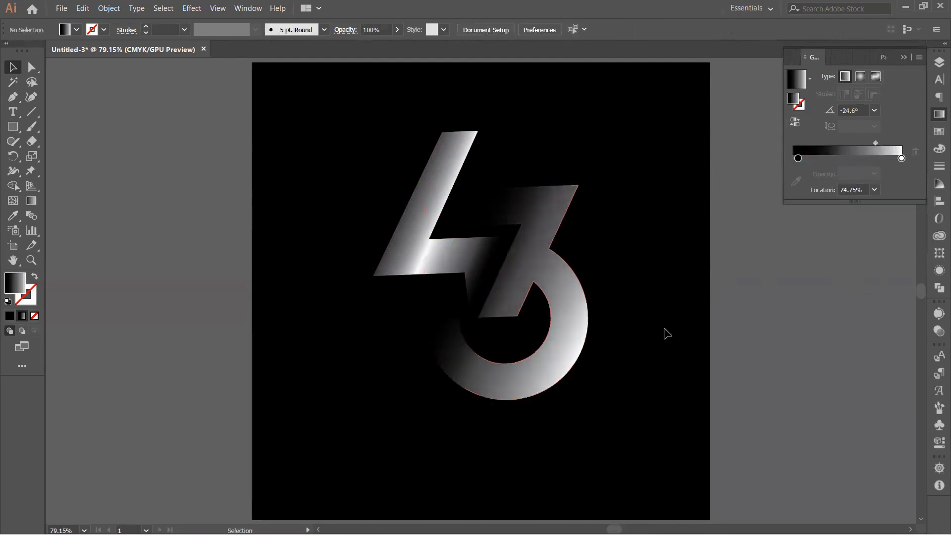
# Select both numerals, scale them down proportionally to well under half size, and group them
pyautogui.click(575, 335)
pyautogui.keyDown('shift'); pyautogui.click(405, 246); pyautogui.keyUp('shift')
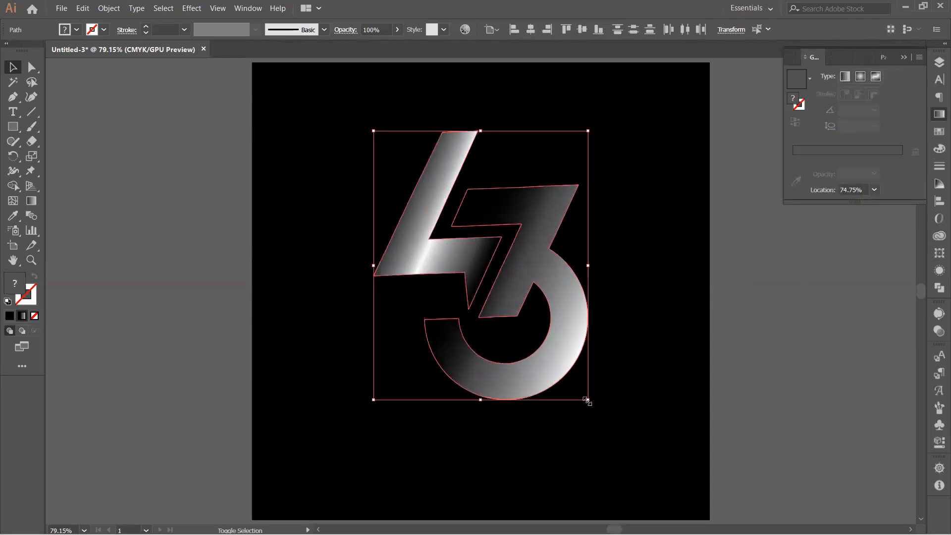
pyautogui.moveTo(587, 401); pyautogui.dragTo(541, 240)
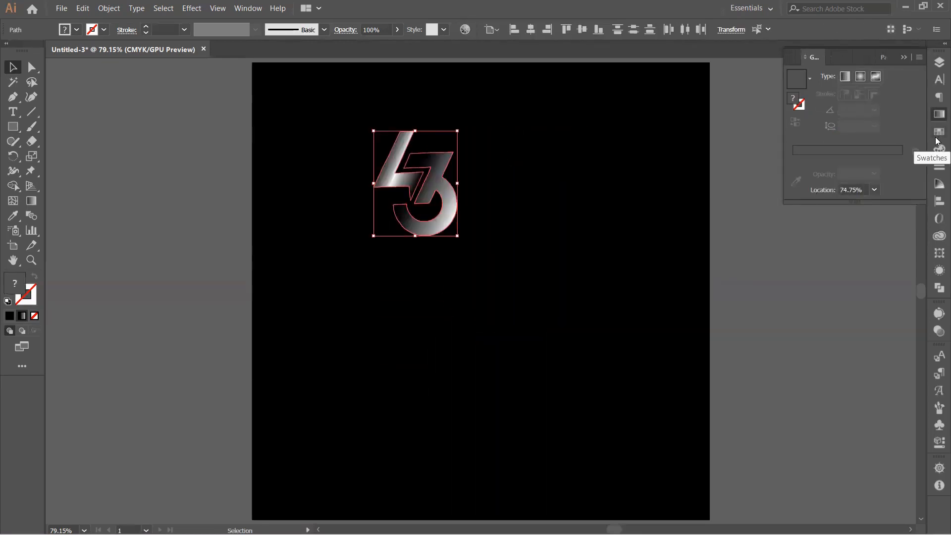
pyautogui.hotkey('ctrl', 'g')
# Centre the logo group horizontally on the artboard, try centring it vertically too, and undo the vertical alignment
pyautogui.click(939, 200)
pyautogui.click(817, 90)
pyautogui.click(892, 90)
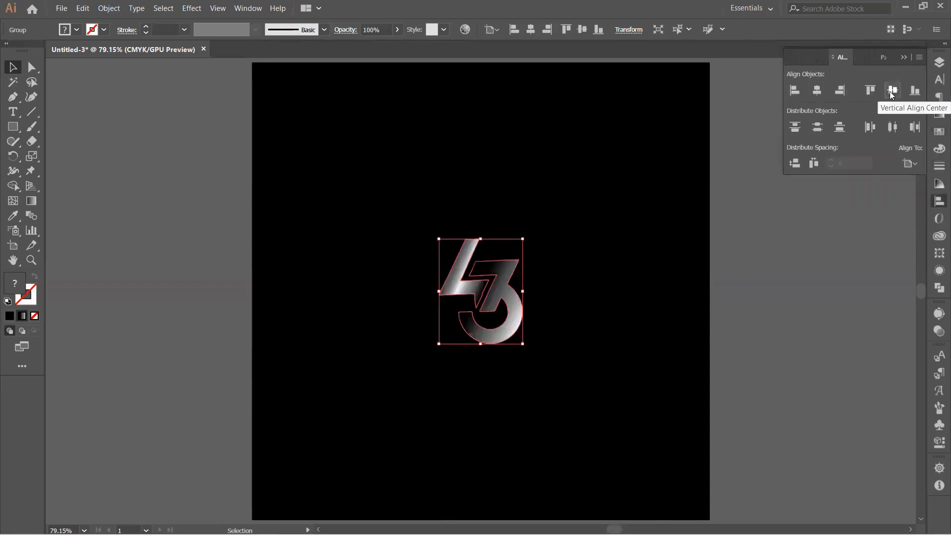
pyautogui.hotkey('ctrl', 'z')
pyautogui.click(903, 57)
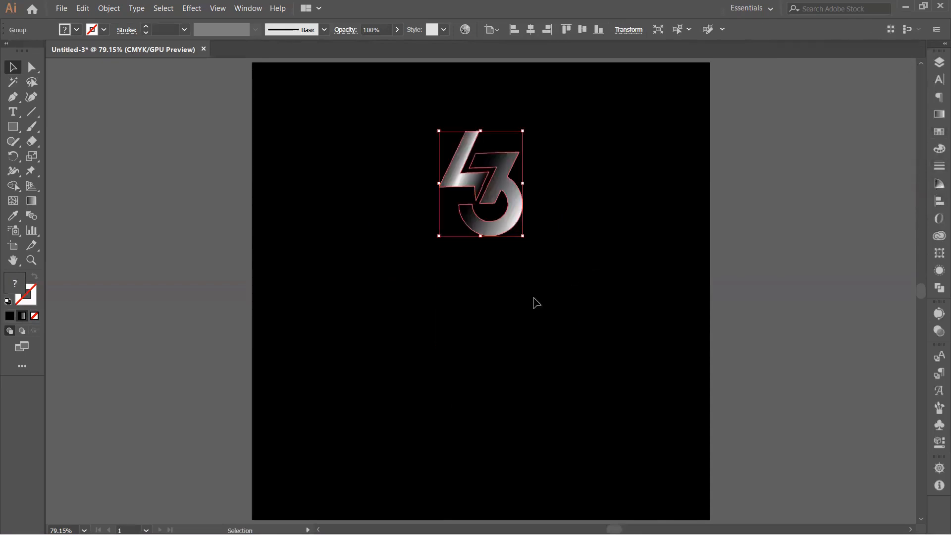
# Duplicate the logo group straight below the original and fill the copy with the yellow-orange gradient swatch
pyautogui.click(515, 304)
pyautogui.click(474, 231)
pyautogui.moveTo(505, 184); pyautogui.dragTo(505, 324)
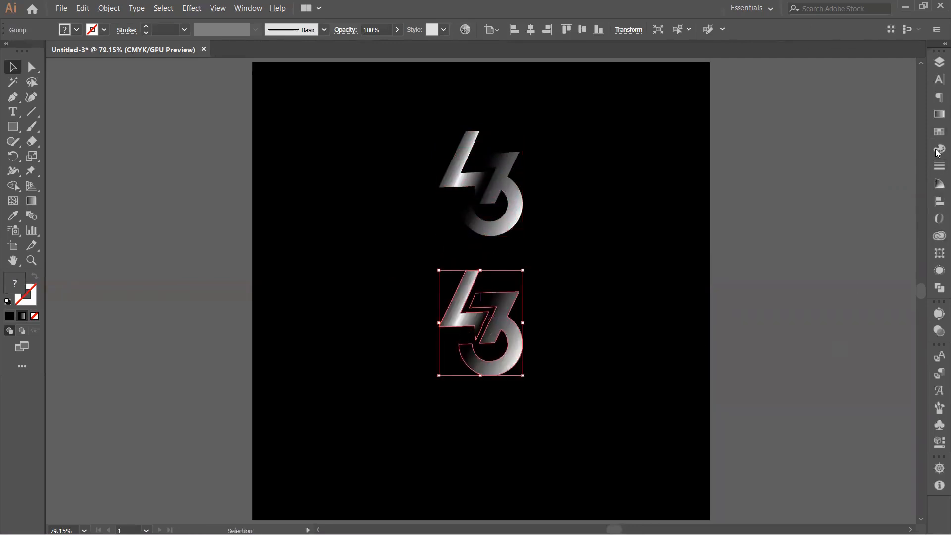
pyautogui.click(939, 131)
pyautogui.click(799, 122)
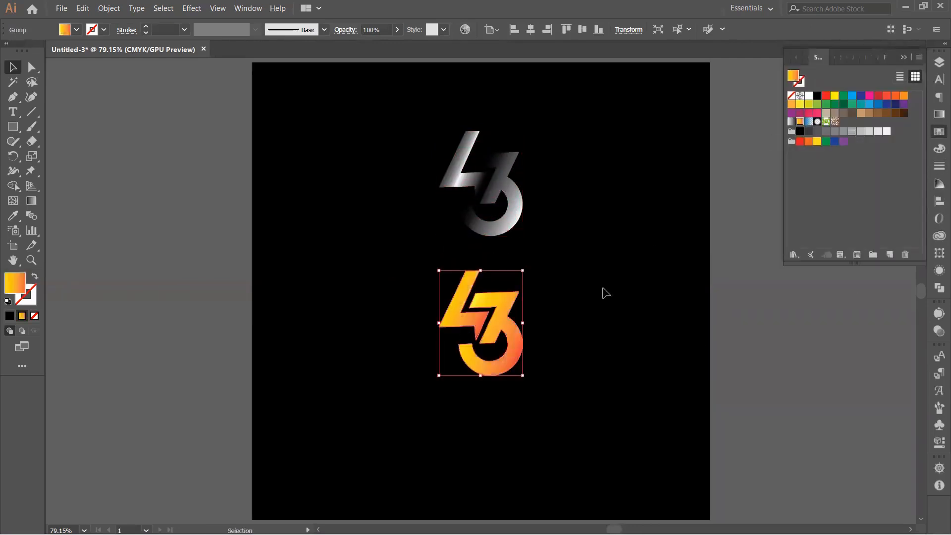
# Duplicate the orange logo below itself, try gradient and Pompadour swatches on the copy, and fill it with the green foliage pattern
pyautogui.moveTo(513, 328); pyautogui.dragTo(515, 446)
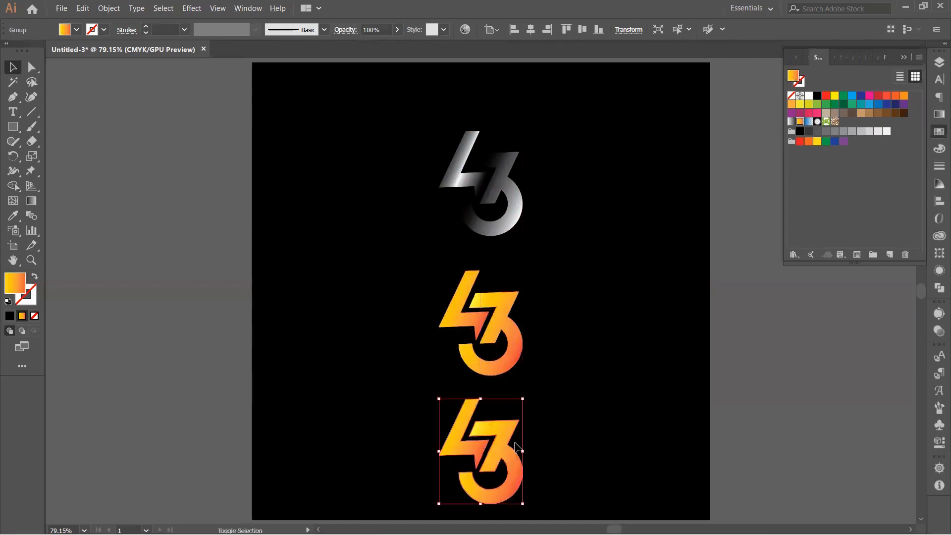
pyautogui.click(791, 121)
pyautogui.click(809, 121)
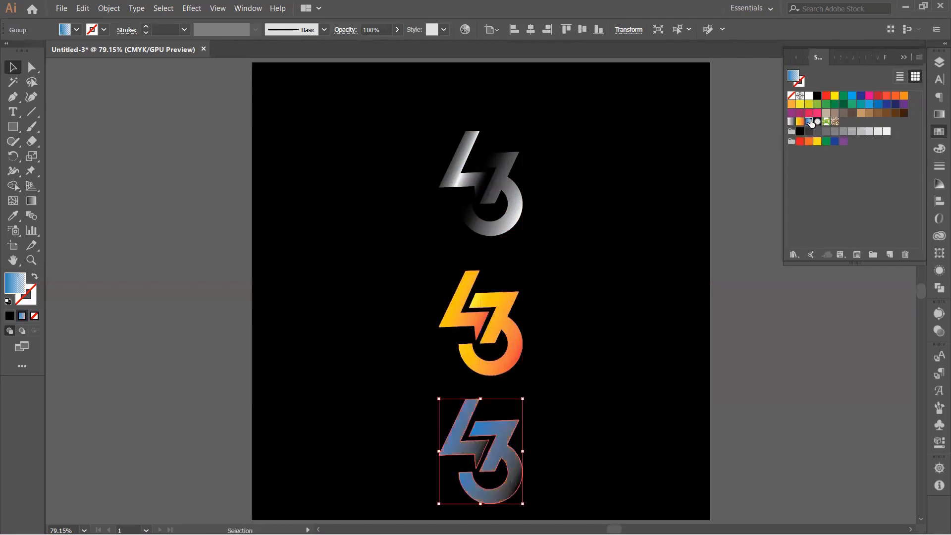
pyautogui.click(826, 122)
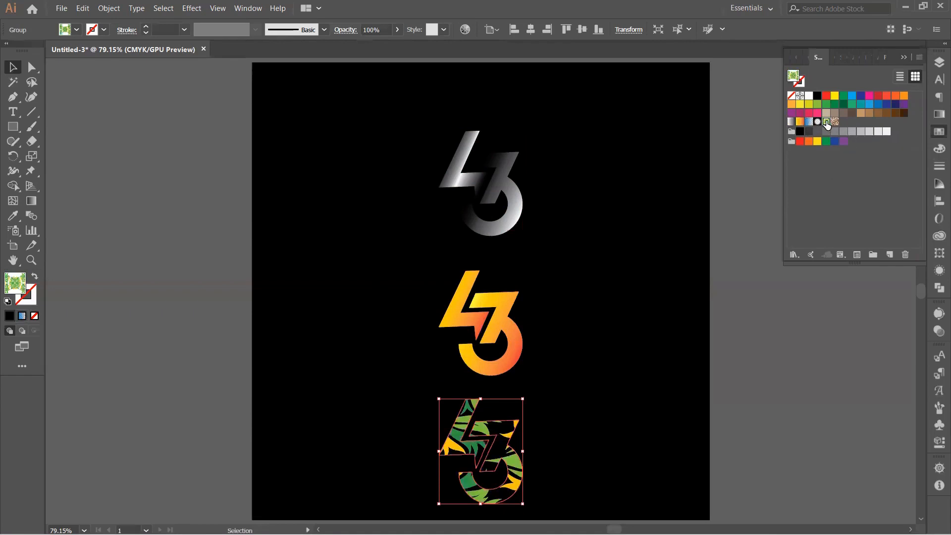
pyautogui.click(834, 123)
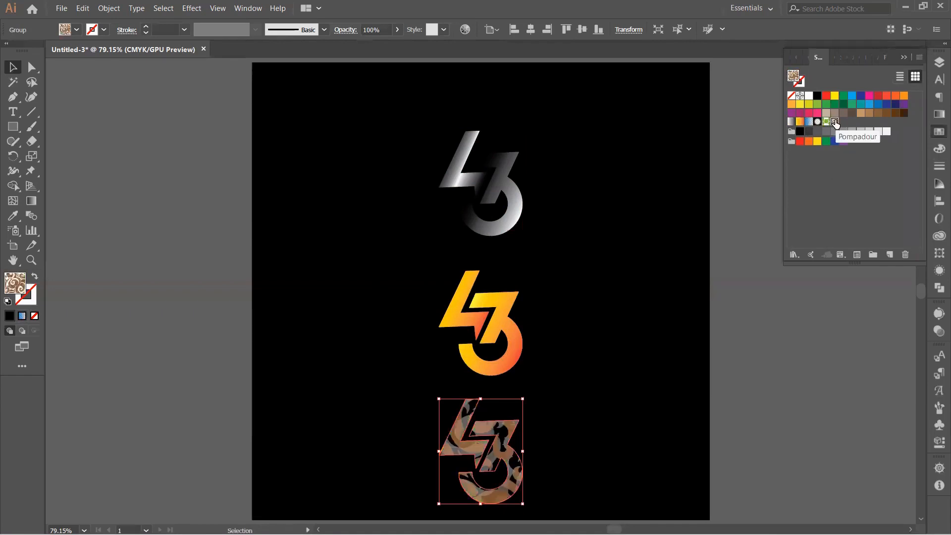
pyautogui.click(826, 122)
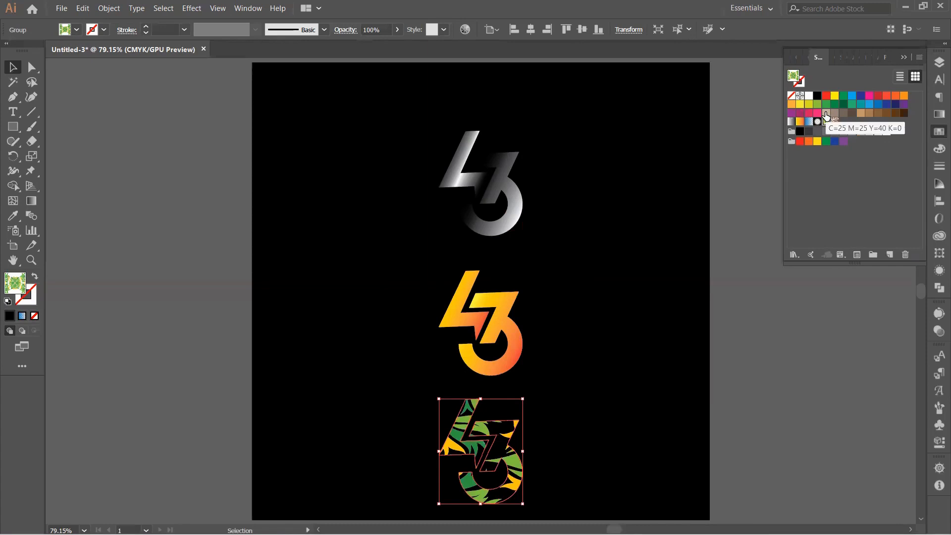
# Hide the black background on Layer 3 briefly to view the three logo variants, and show it again
pyautogui.click(940, 62)
pyautogui.click(793, 90)
pyautogui.click(793, 89)
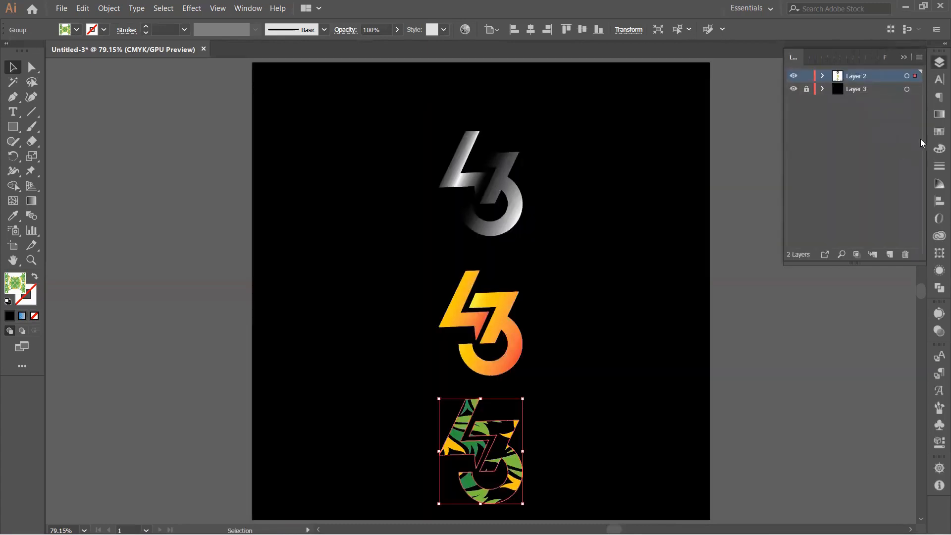
# Fill the lowest logo with the blue gradient swatch and arrange the blue, orange and metallic logos in one row across the artboard's upper part
pyautogui.click(939, 131)
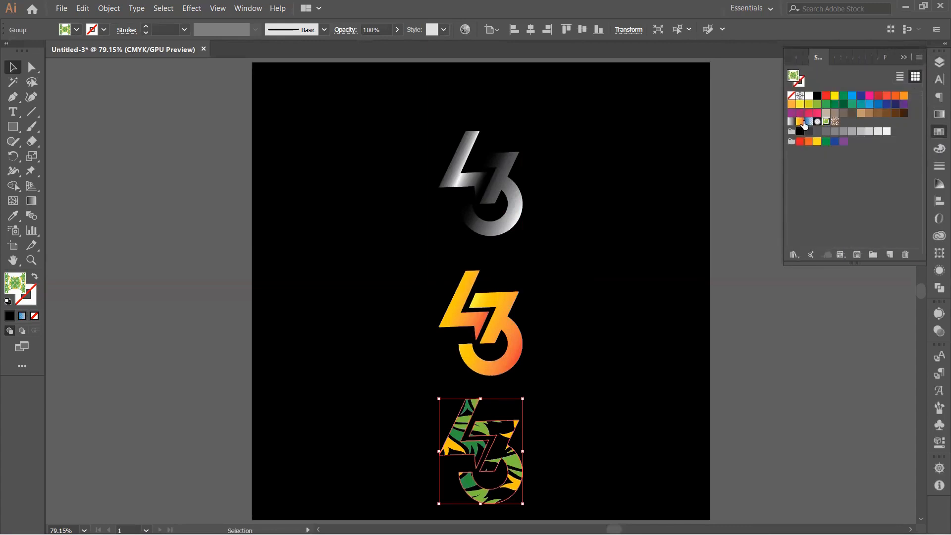
pyautogui.click(809, 122)
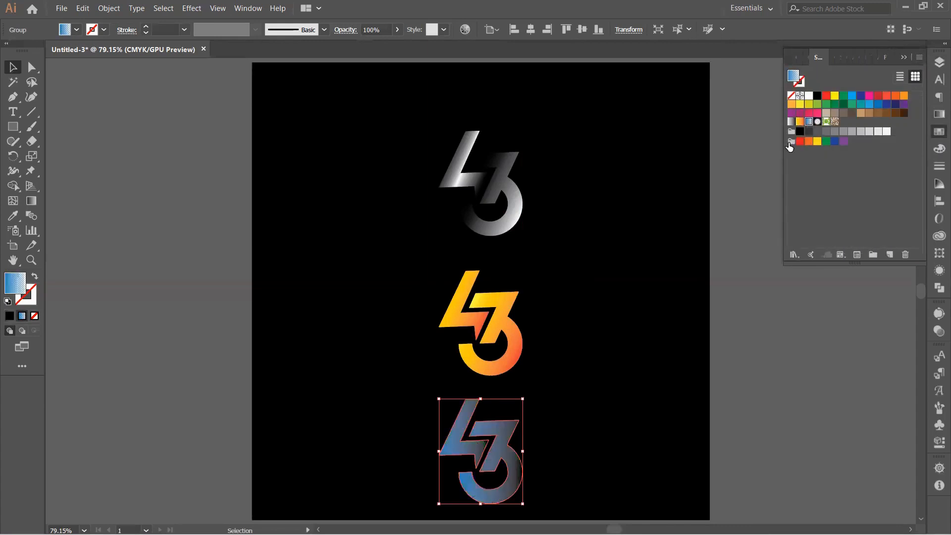
pyautogui.moveTo(477, 198); pyautogui.dragTo(649, 167)
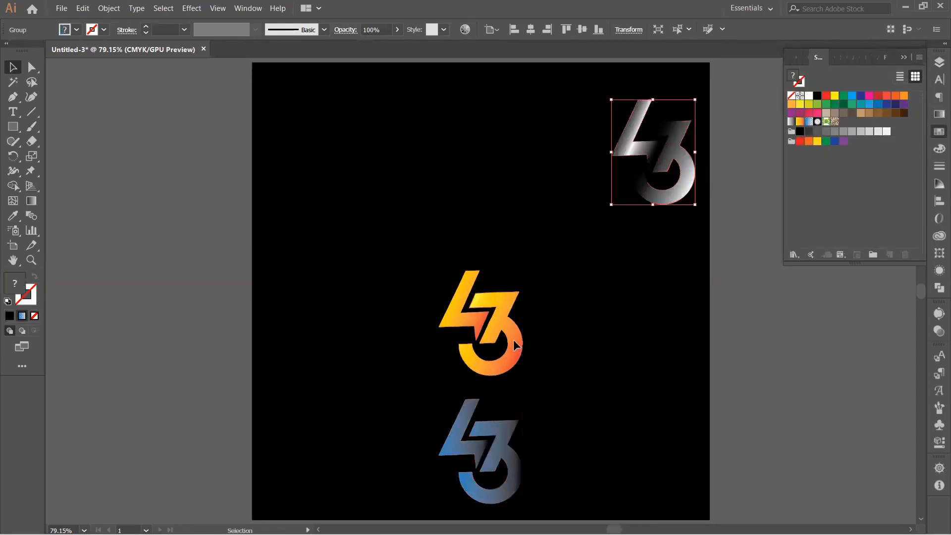
pyautogui.moveTo(513, 340); pyautogui.dragTo(422, 157)
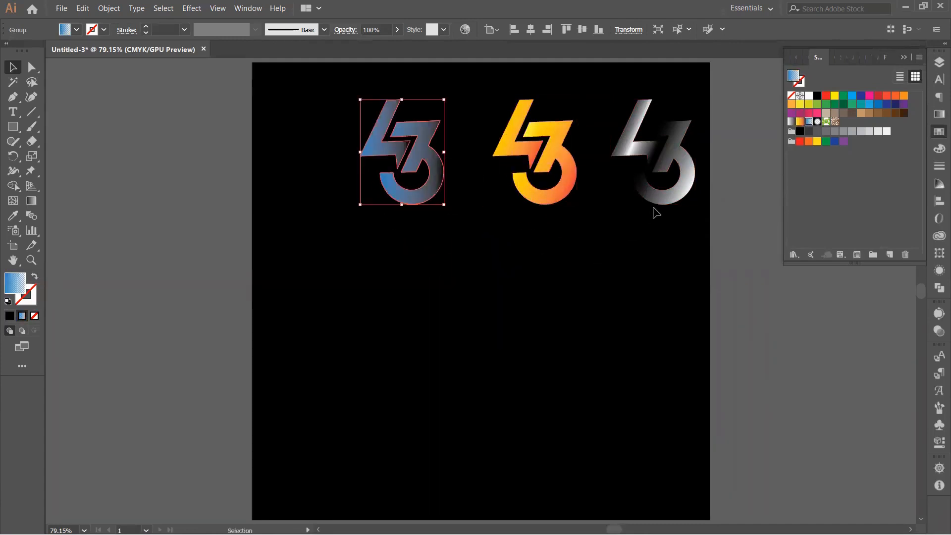
pyautogui.click(663, 196)
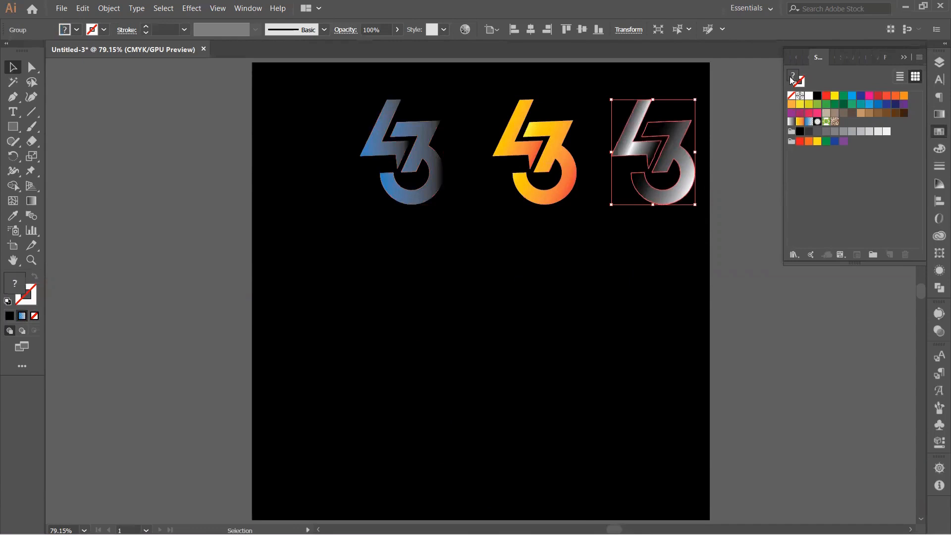
pyautogui.click(708, 163)
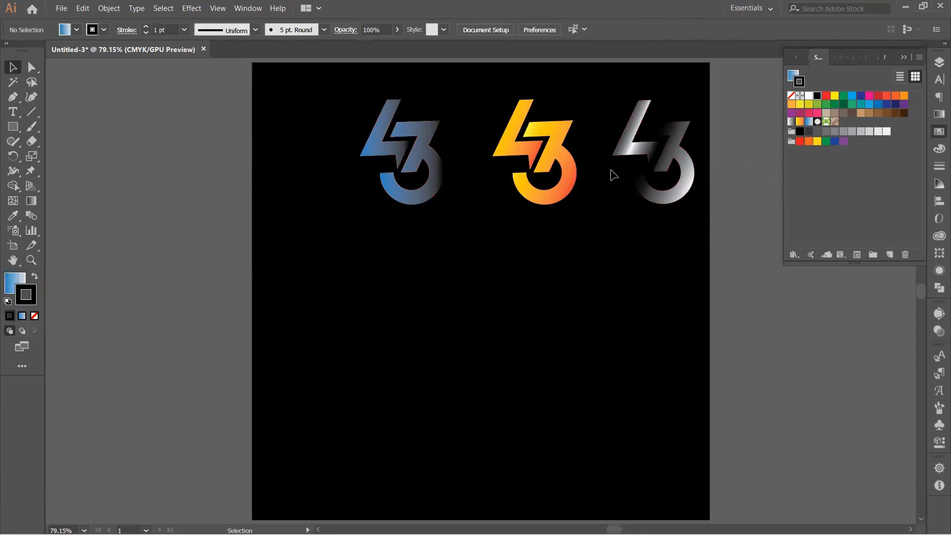
# Duplicate the blue logo straight below itself and fill the copy with the green foliage pattern, without a stroke
pyautogui.moveTo(436, 177); pyautogui.dragTo(431, 310)
pyautogui.click(828, 122)
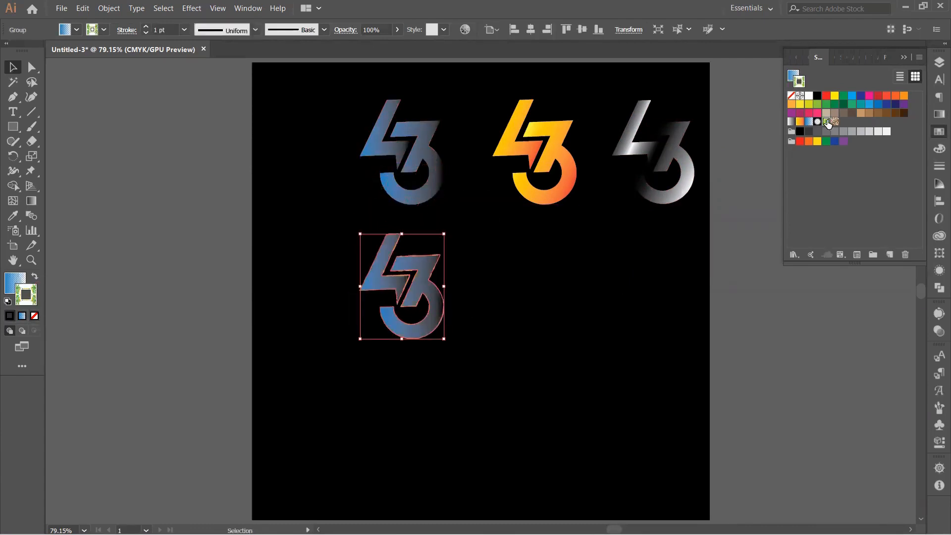
pyautogui.click(791, 95)
pyautogui.press('x')
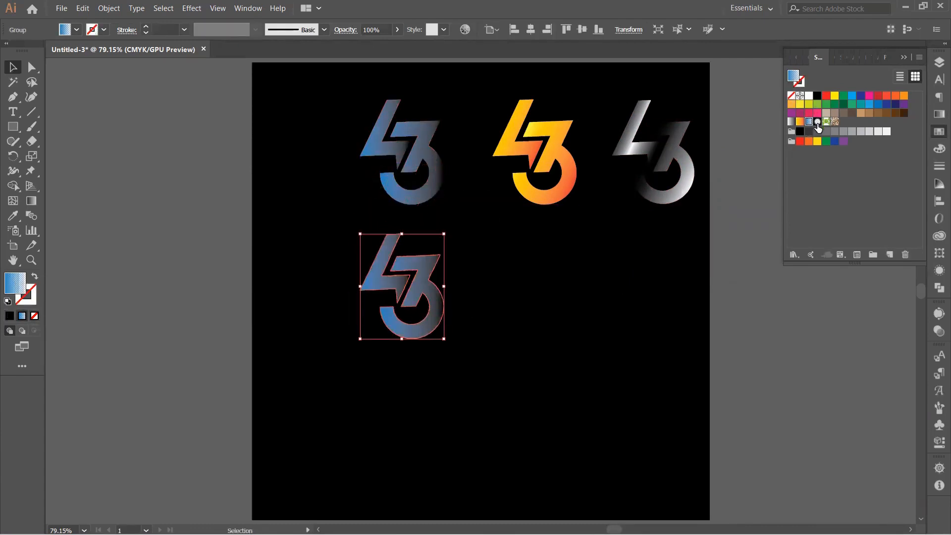
pyautogui.click(825, 122)
pyautogui.click(496, 329)
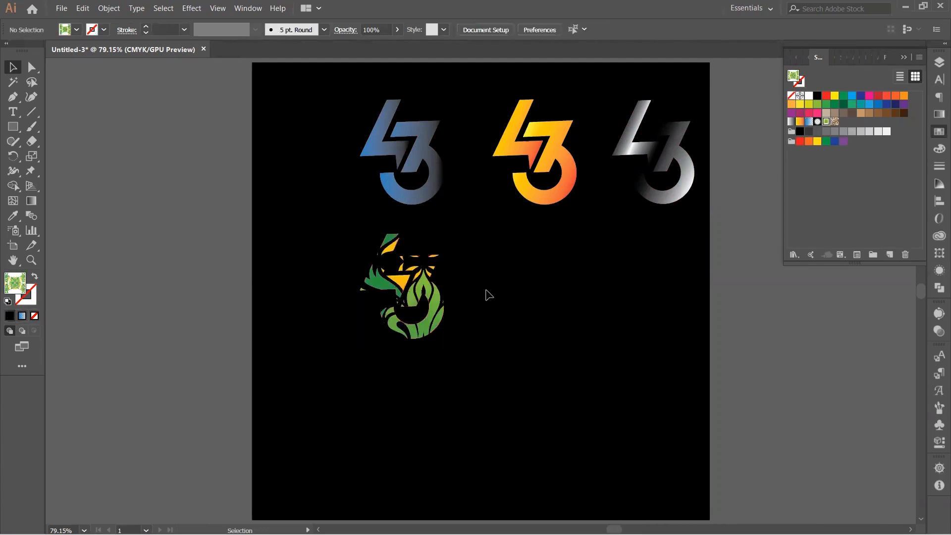
# Give the foliage-patterned logo a white stroke
pyautogui.click(442, 302)
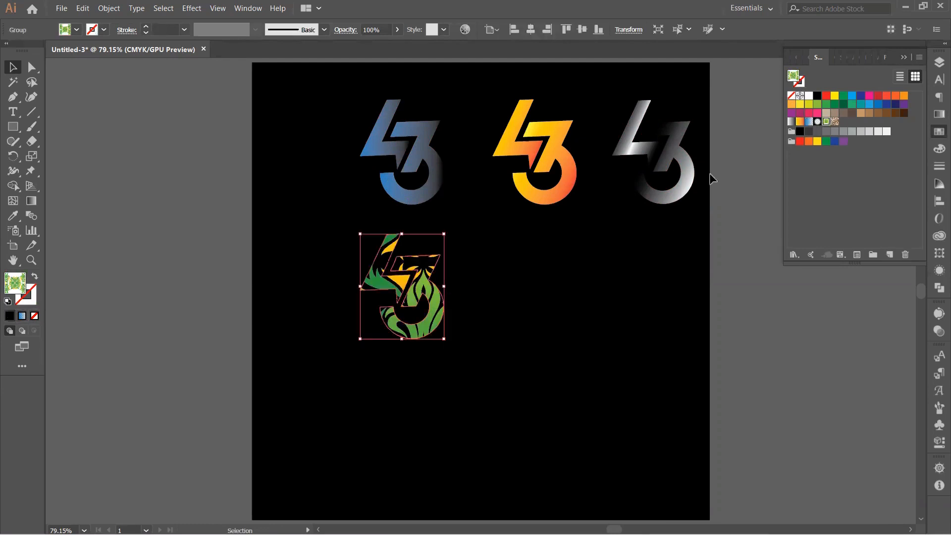
pyautogui.press('x')
pyautogui.click(808, 96)
pyautogui.click(536, 321)
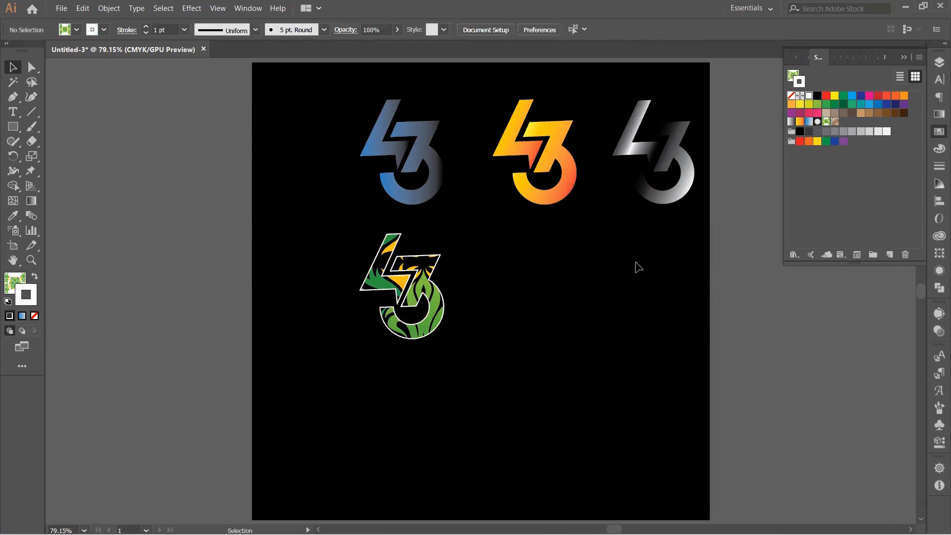
# Apply a white stroke to the orange, blue and metallic logos in the upper row
pyautogui.click(549, 198)
pyautogui.click(808, 95)
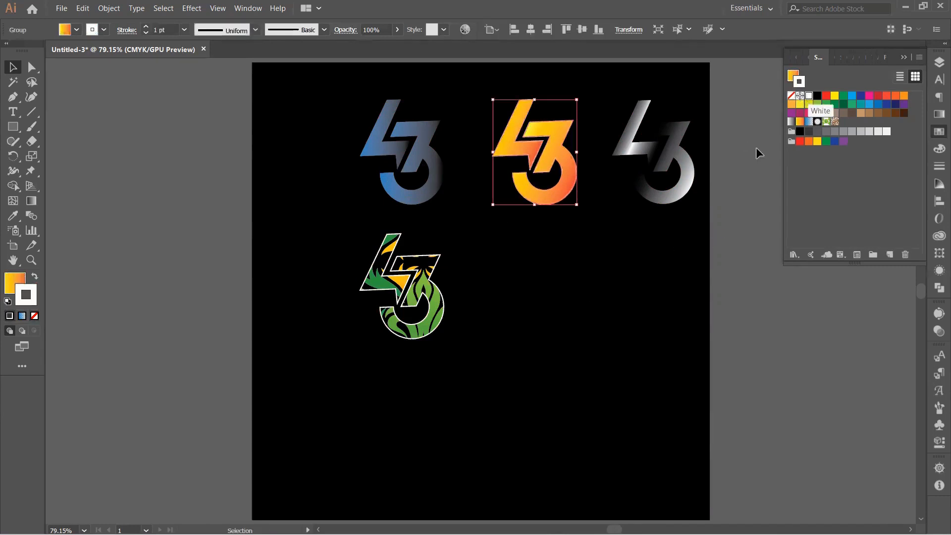
pyautogui.click(453, 231)
pyautogui.click(434, 193)
pyautogui.click(809, 95)
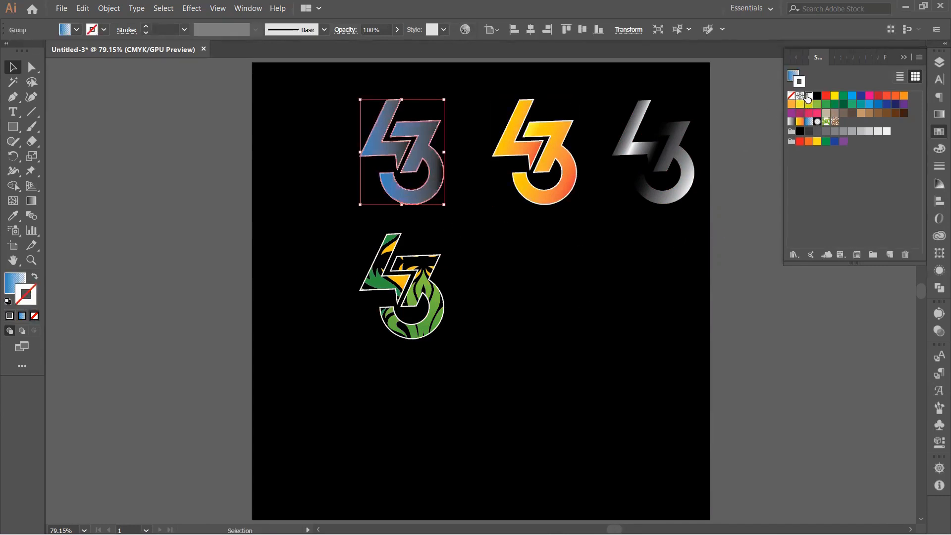
pyautogui.click(689, 176)
pyautogui.click(809, 95)
pyautogui.click(649, 263)
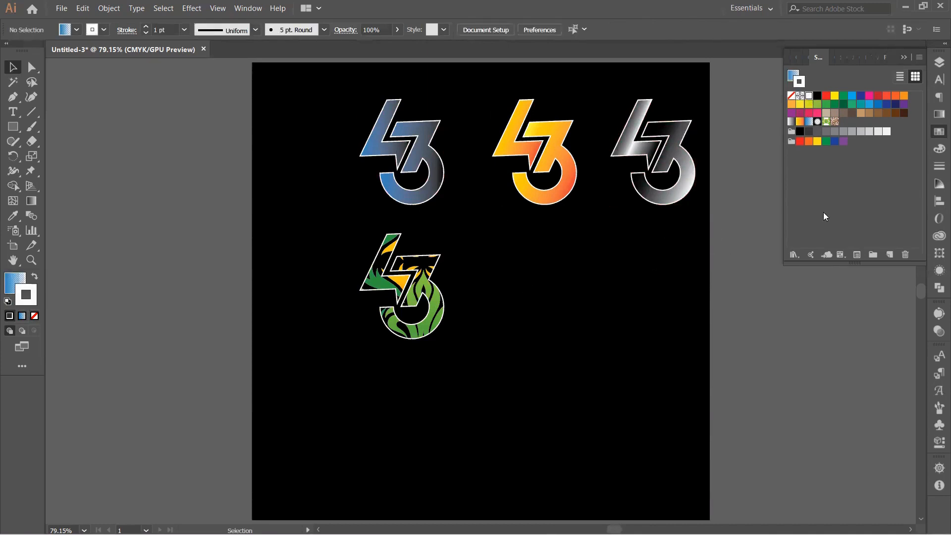
# Duplicate the orange logo below itself, try dark brown, purple and dark red fills on the copy, and fill it with bright red
pyautogui.moveTo(550, 214); pyautogui.dragTo(548, 326)
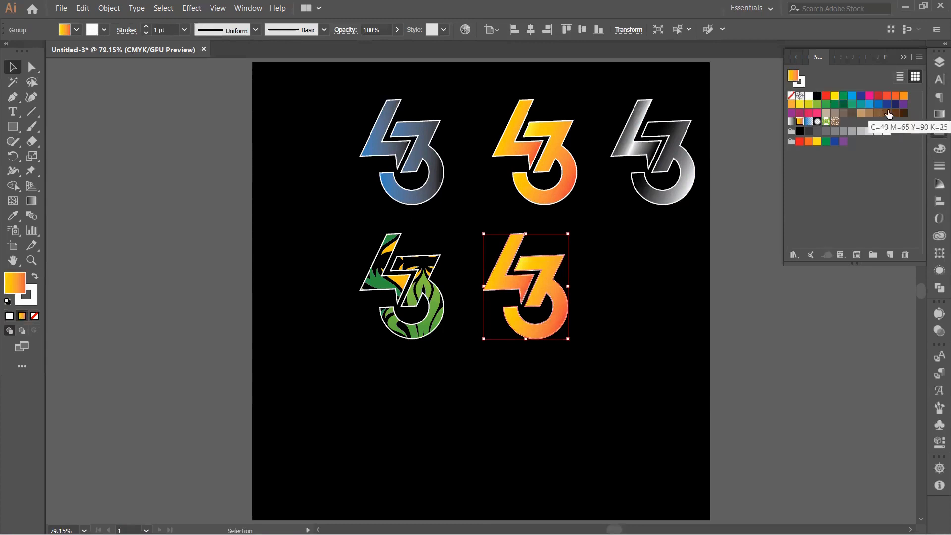
pyautogui.click(903, 114)
pyautogui.click(895, 105)
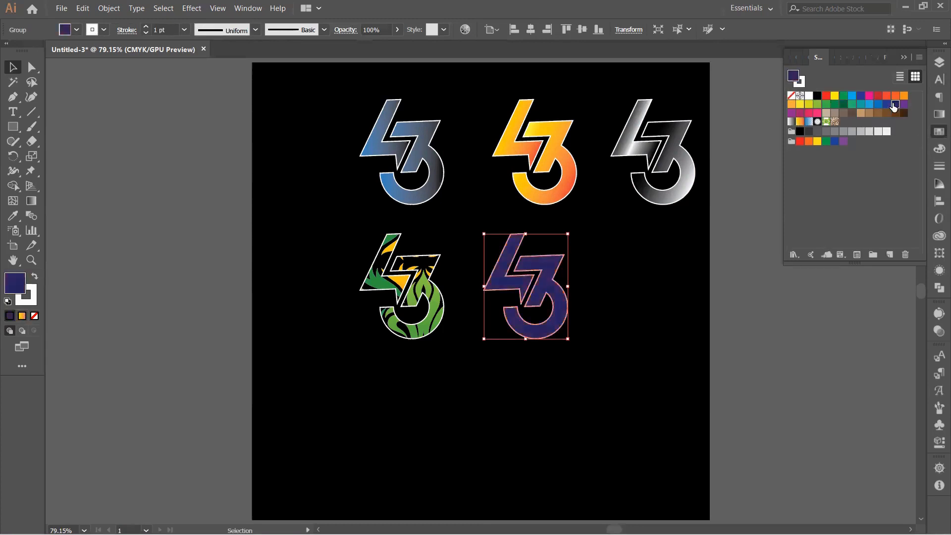
pyautogui.click(878, 96)
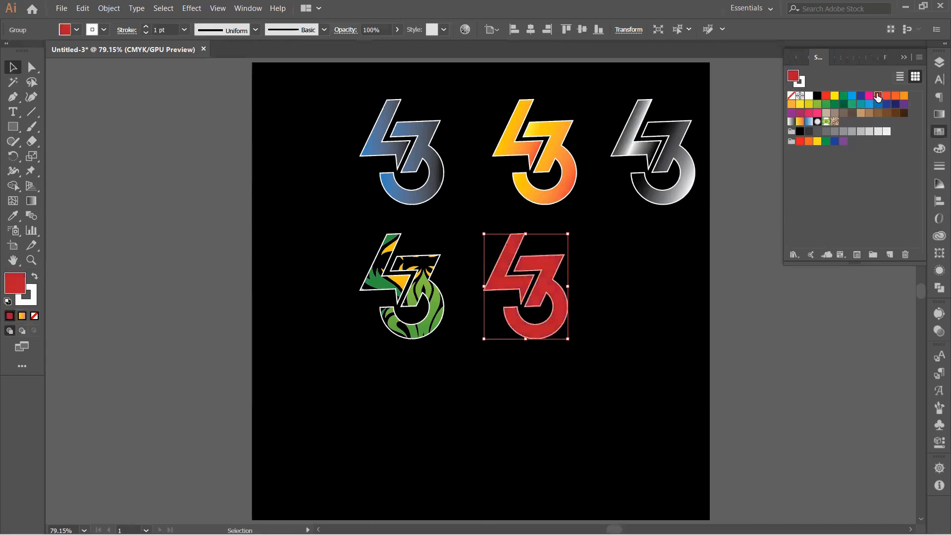
pyautogui.click(825, 95)
pyautogui.click(644, 255)
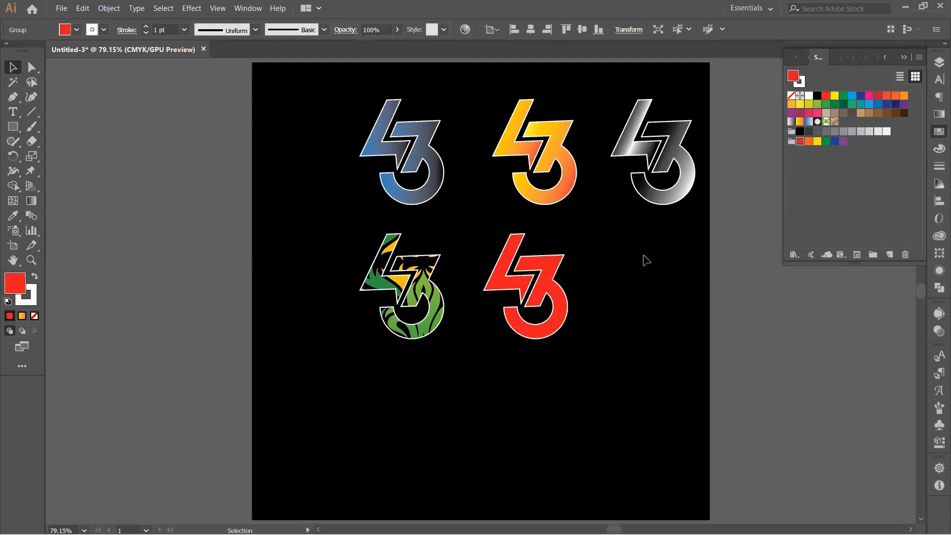
# Change the red logo's stroke to dark green
pyautogui.click(800, 83)
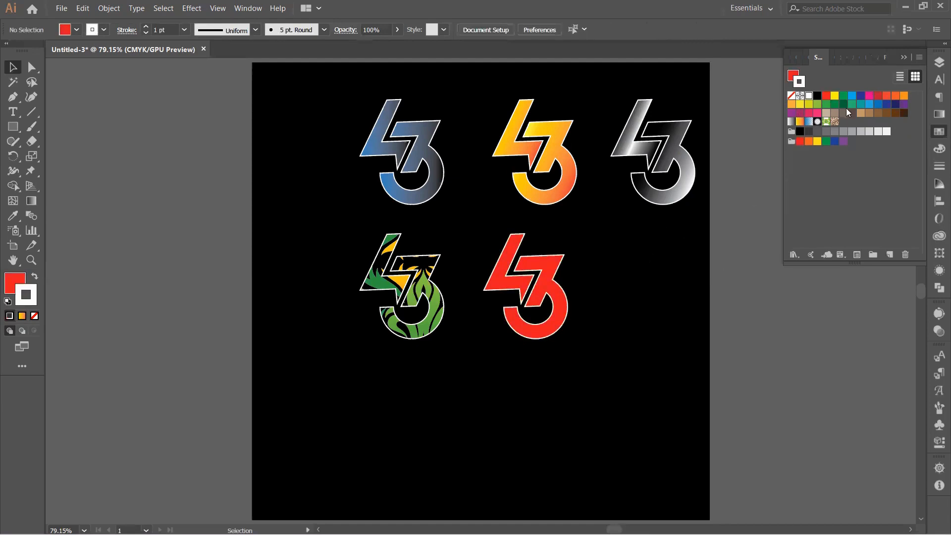
pyautogui.click(844, 104)
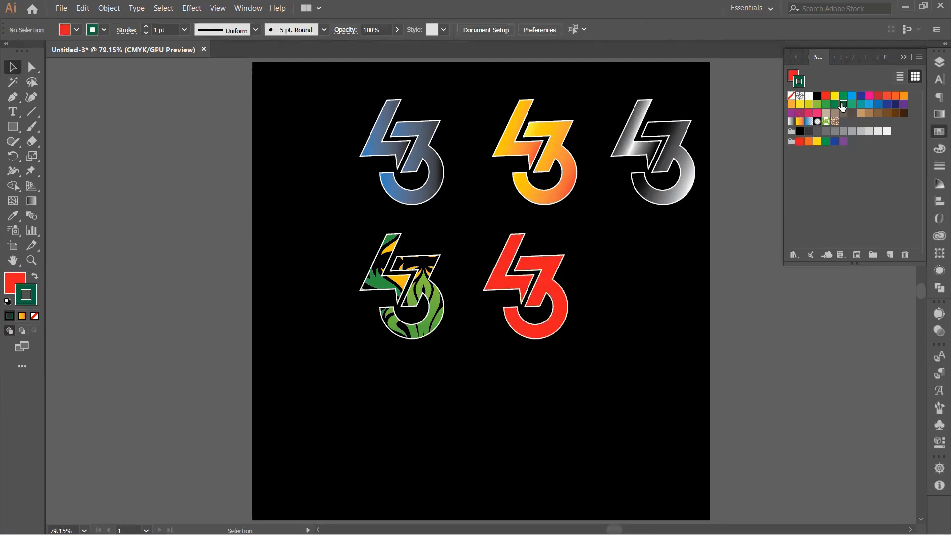
pyautogui.click(808, 97)
pyautogui.click(560, 305)
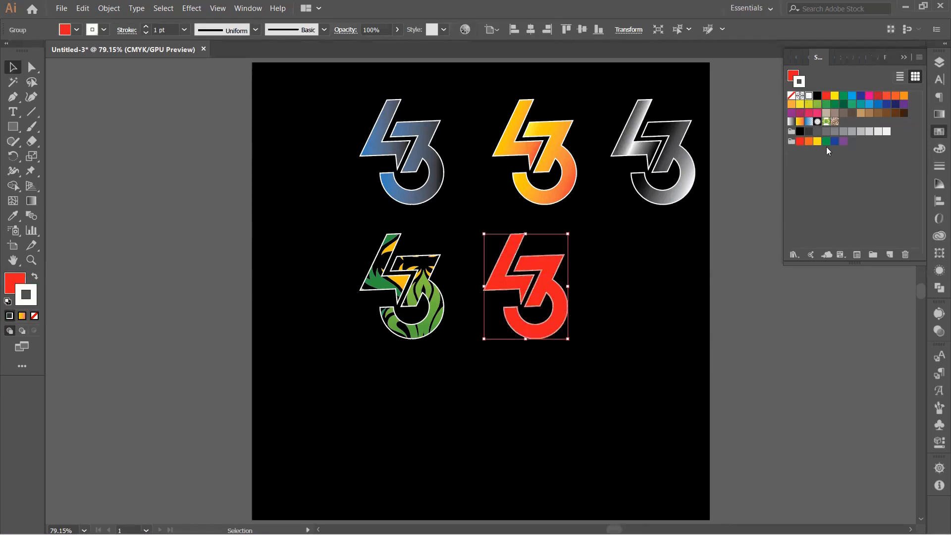
pyautogui.click(845, 106)
pyautogui.click(702, 297)
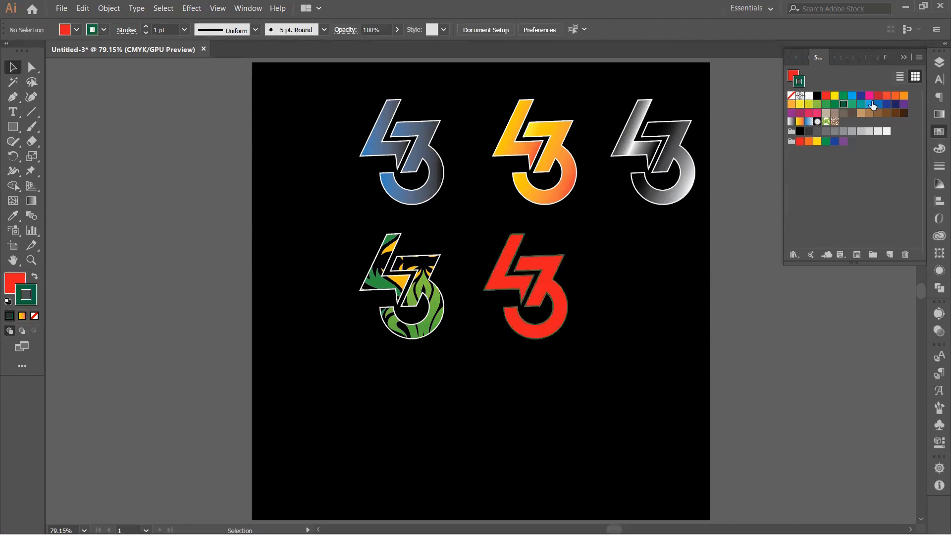
pyautogui.click(903, 57)
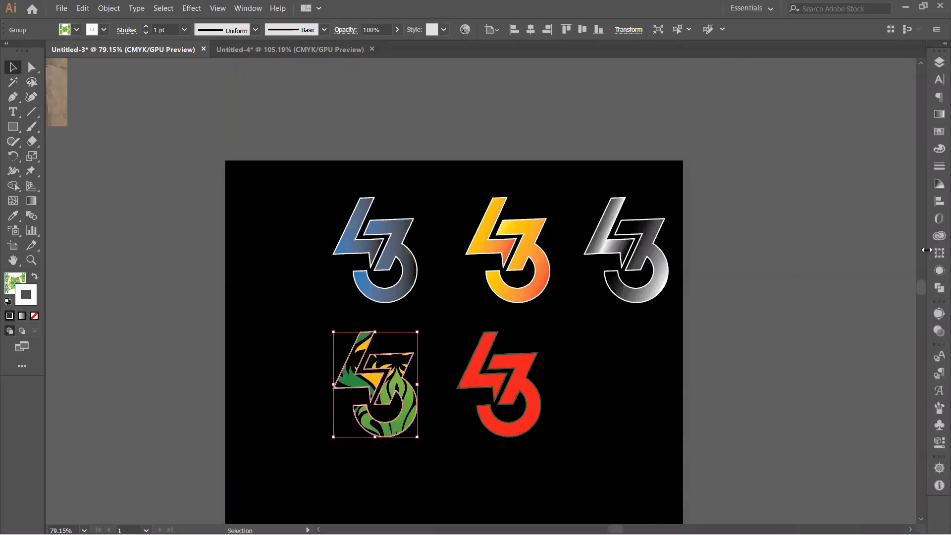
# Select all five logo variants together and bring up the alignment options
pyautogui.click(939, 61)
pyautogui.click(939, 62)
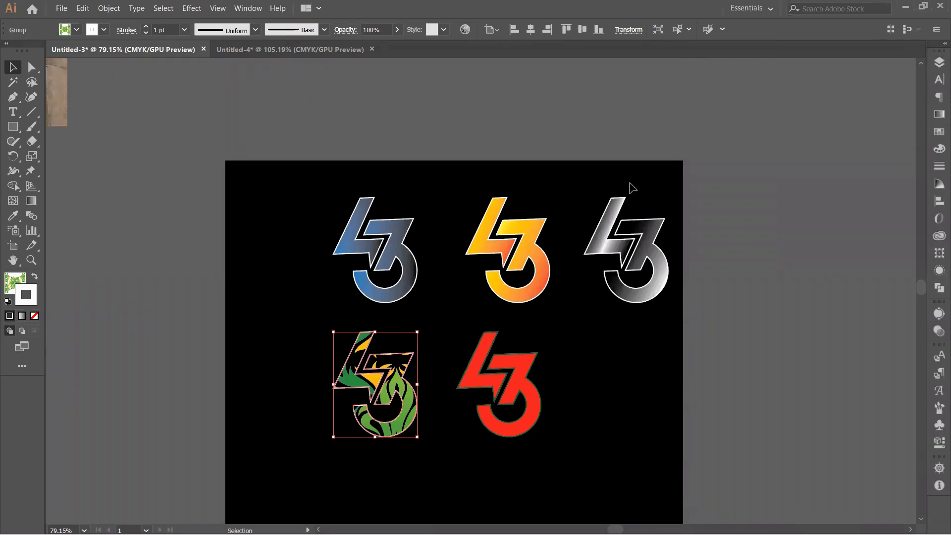
pyautogui.keyDown('shift'); pyautogui.click(391, 237); pyautogui.keyUp('shift')
pyautogui.keyDown('shift'); pyautogui.click(547, 272); pyautogui.keyUp('shift')
pyautogui.keyDown('shift'); pyautogui.click(633, 275); pyautogui.keyUp('shift')
pyautogui.keyDown('shift'); pyautogui.click(507, 369); pyautogui.keyUp('shift')
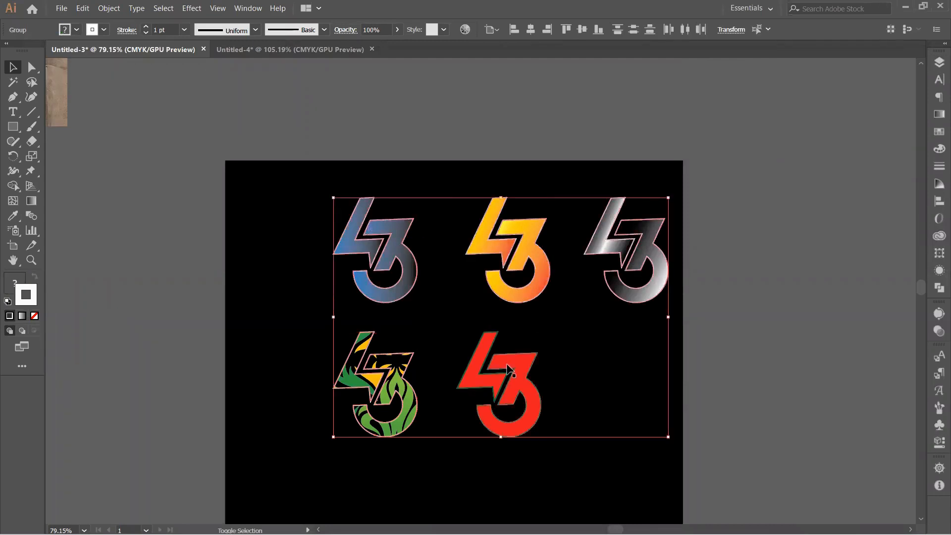
pyautogui.click(939, 201)
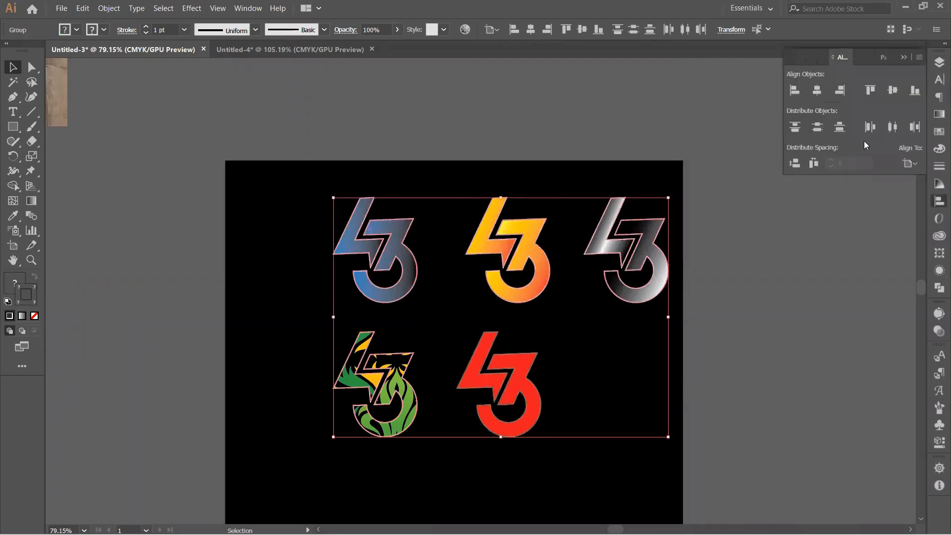
# Try aligning the five logos on their horizontal centres relative to the selection, and undo it
pyautogui.click(909, 166)
pyautogui.click(867, 176)
pyautogui.click(817, 90)
pyautogui.hotkey('ctrl', 'z')
# Shift the five logos left and centre them as one group horizontally and vertically on the artboard
pyautogui.moveTo(638, 258); pyautogui.dragTo(593, 260)
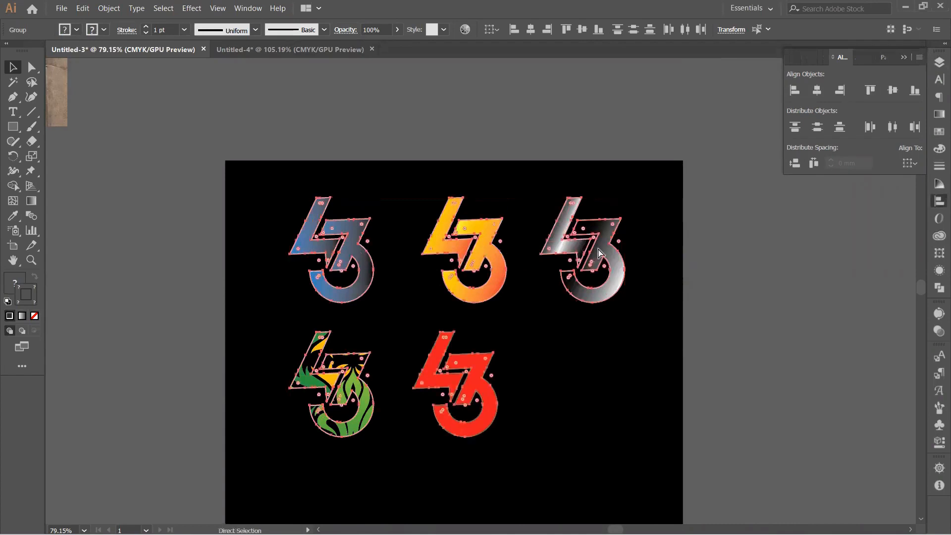
pyautogui.click(910, 162)
pyautogui.click(874, 211)
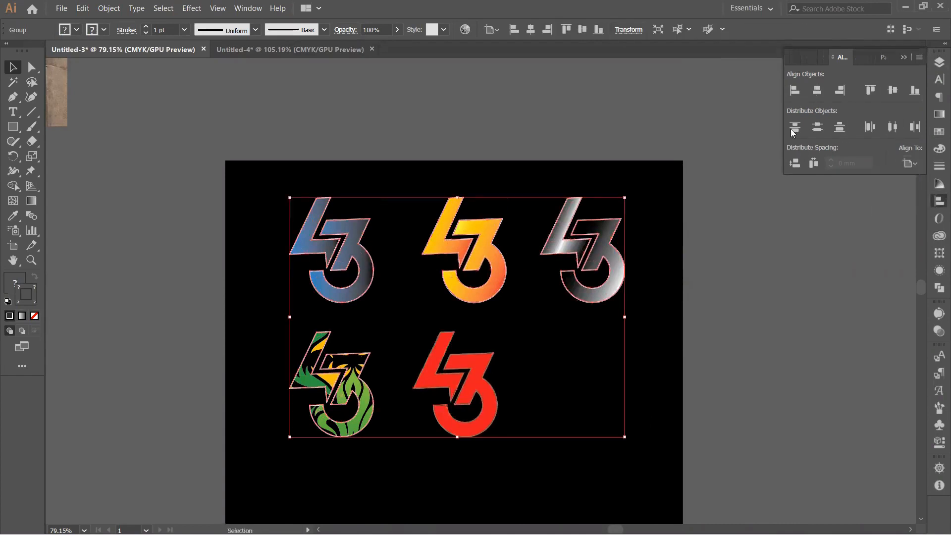
pyautogui.click(816, 90)
pyautogui.click(894, 90)
pyautogui.click(537, 351)
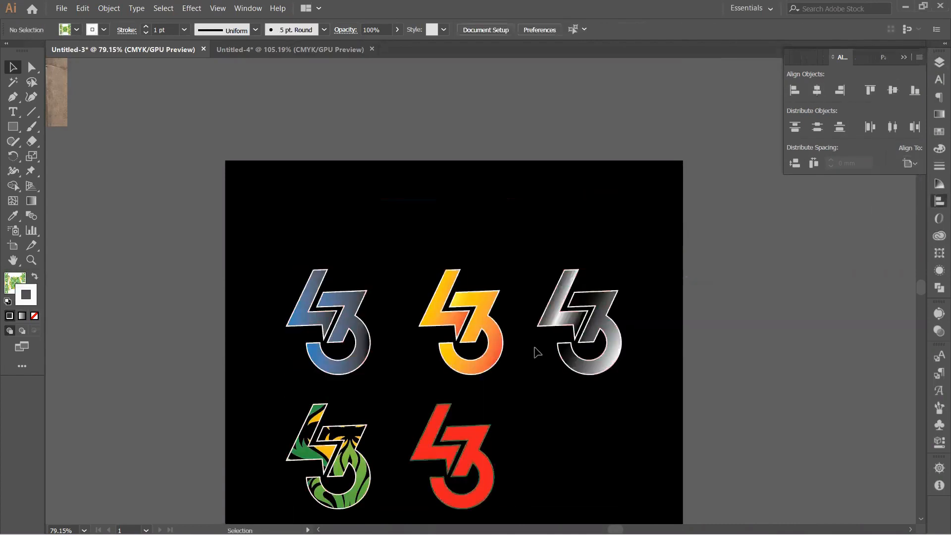
# Move the logos up, shift the foliage and red logos right, and centre that lower pair horizontally on the artboard
pyautogui.click(443, 343)
pyautogui.moveTo(283, 350); pyautogui.dragTo(617, 296)
pyautogui.moveTo(275, 448); pyautogui.dragTo(564, 421)
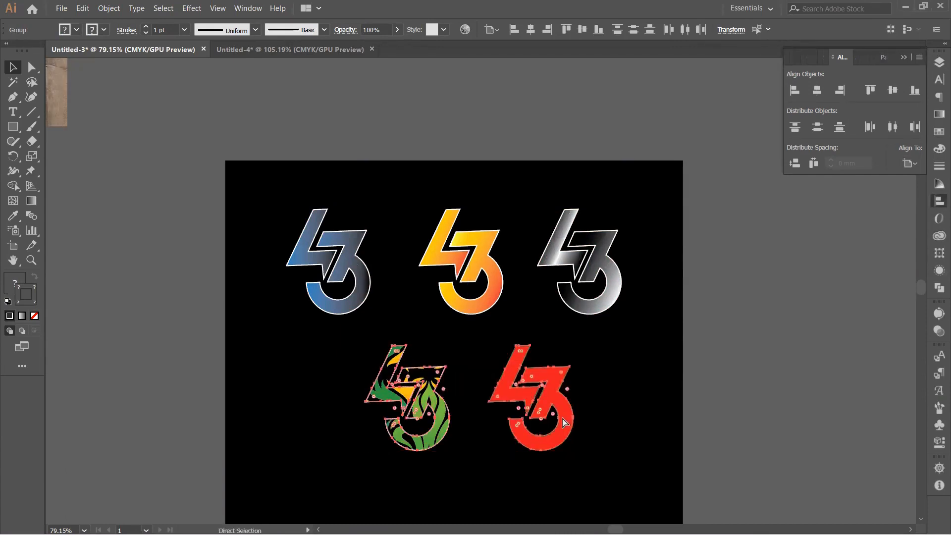
pyautogui.click(816, 90)
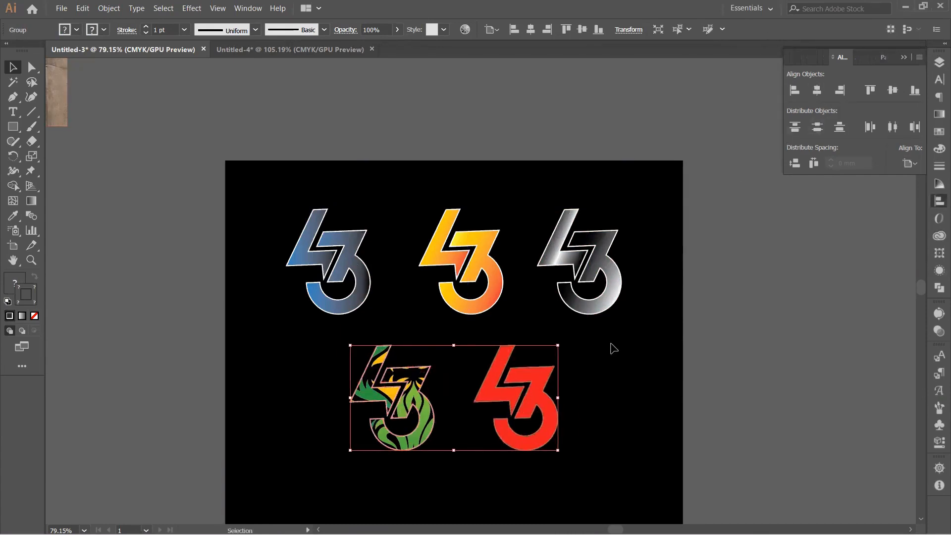
pyautogui.click(605, 355)
# Select both rows of logos and centre them together vertically on the artboard
pyautogui.scroll(-4, 588, 383)
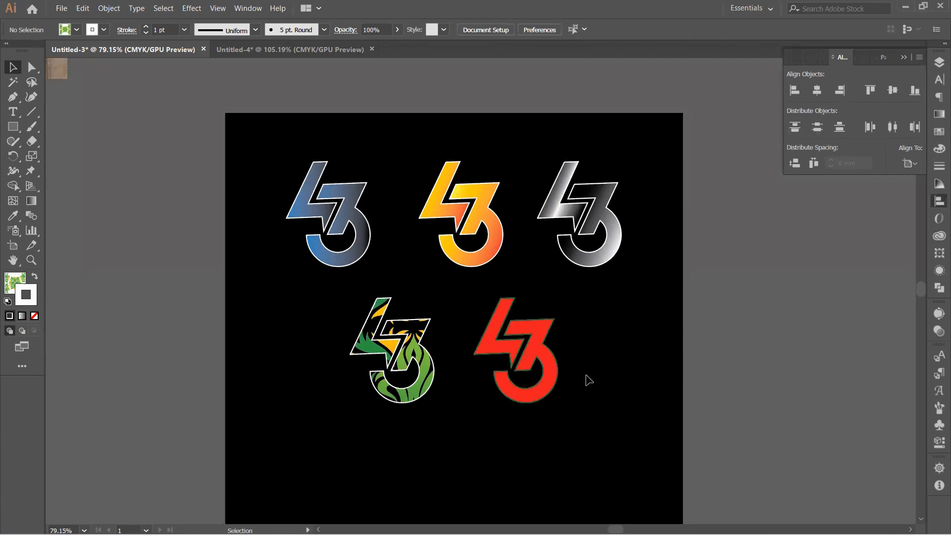
pyautogui.scroll(-5, 588, 375)
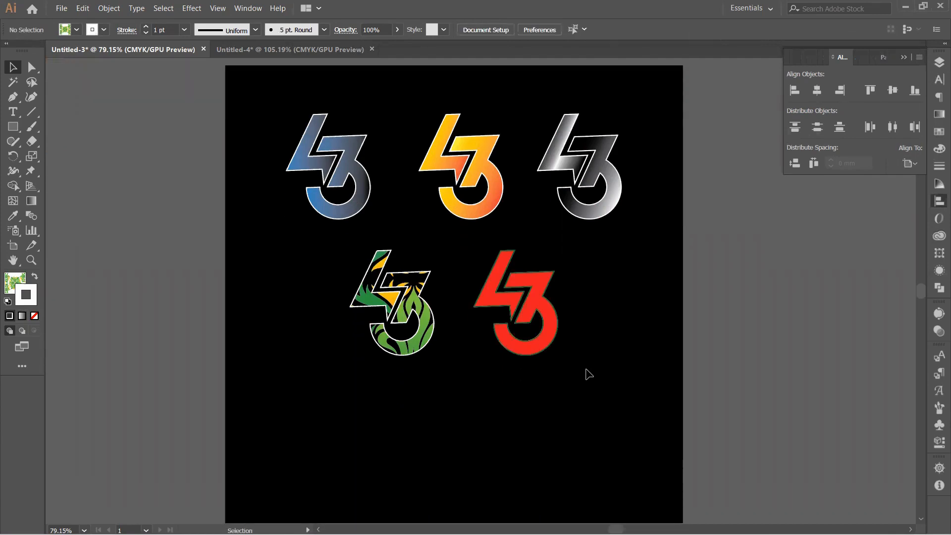
pyautogui.moveTo(577, 362); pyautogui.dragTo(351, 106)
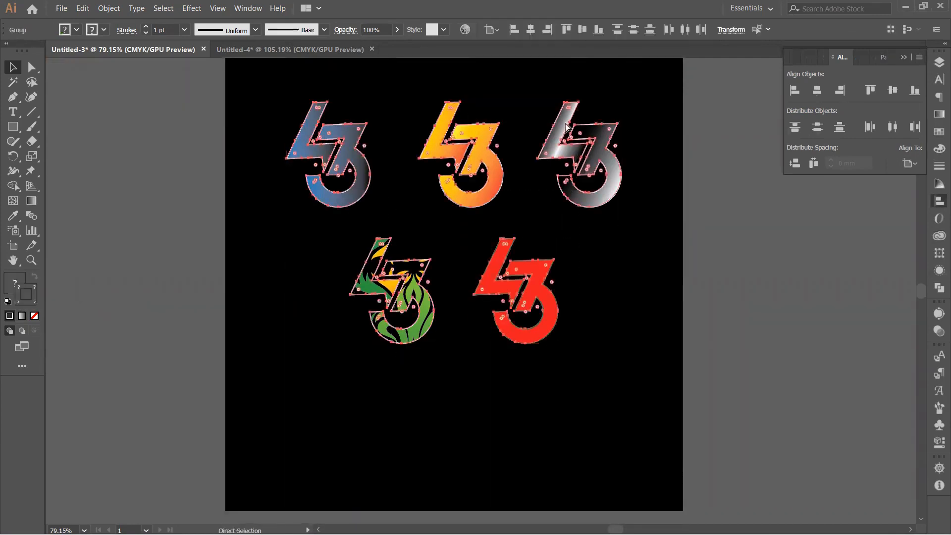
pyautogui.click(892, 89)
pyautogui.click(654, 274)
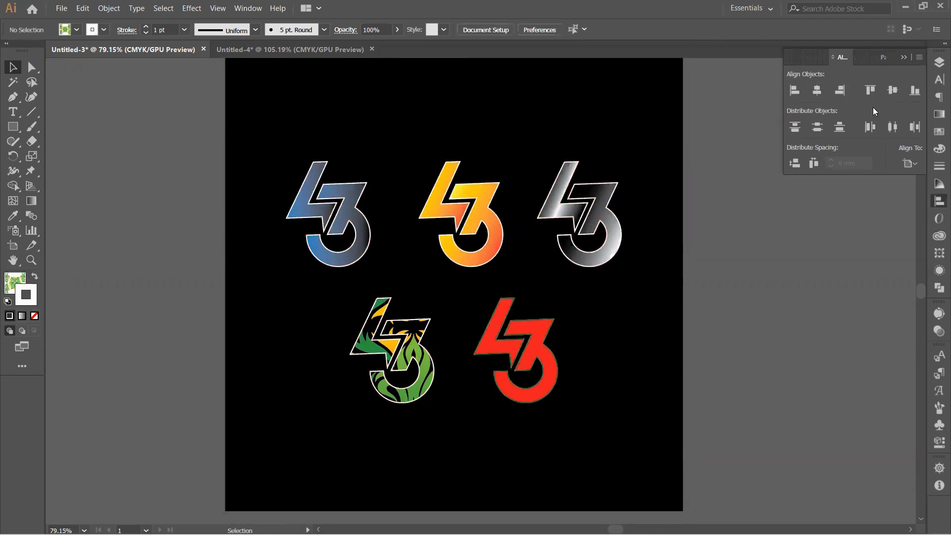
pyautogui.click(903, 57)
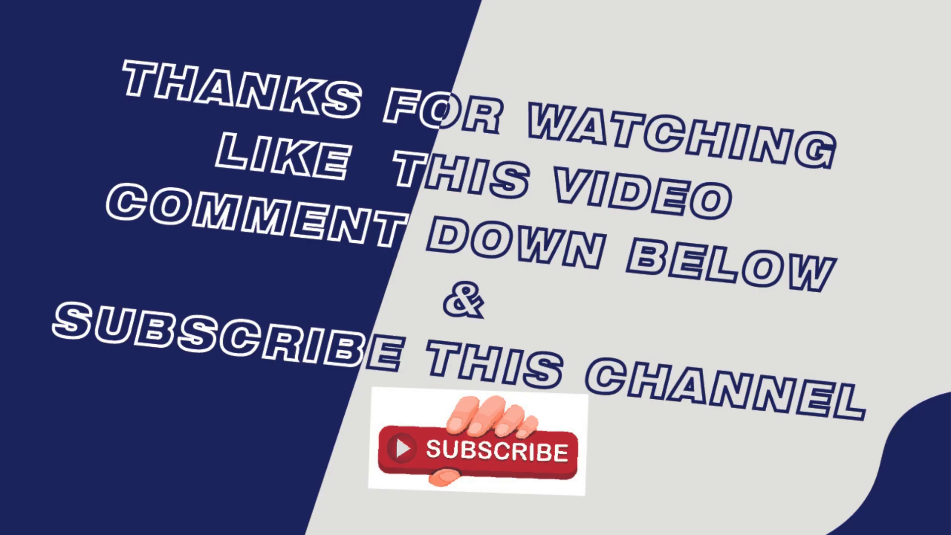